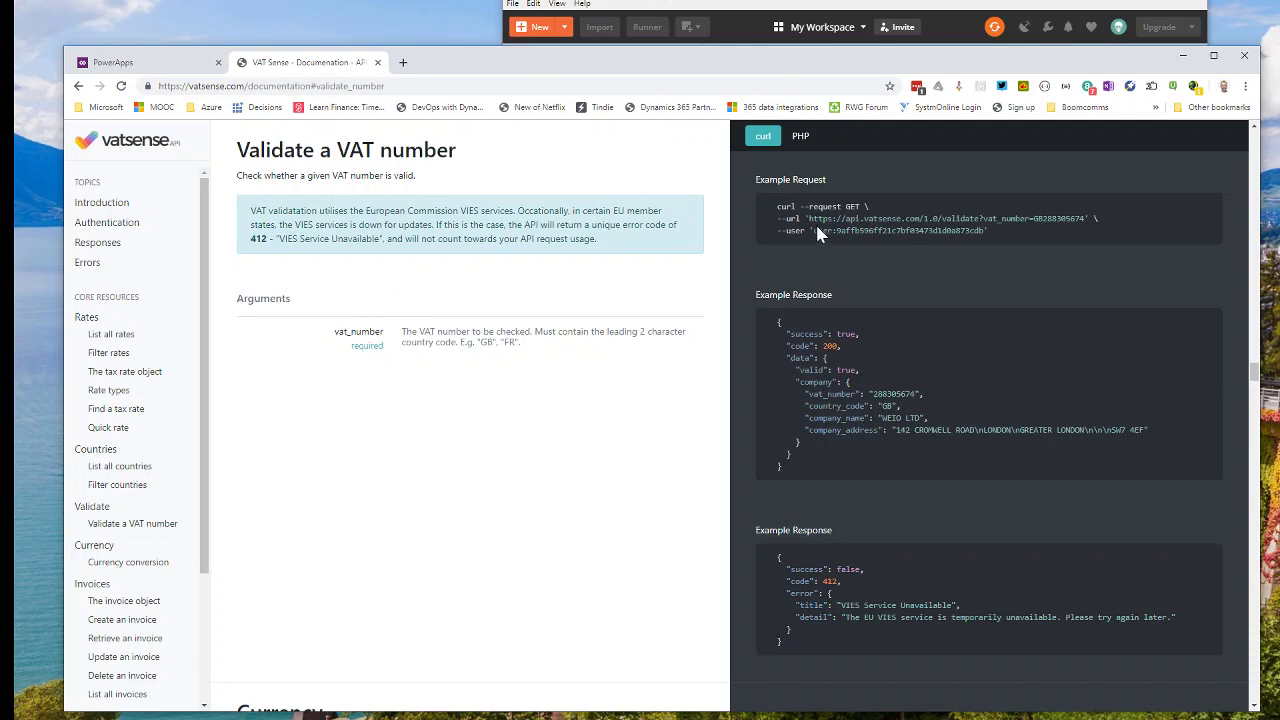
Bring Postman in front of the VAT Sense documentation and reposition its window.
click(742, 8)
drag(742, 6, 543, 20)
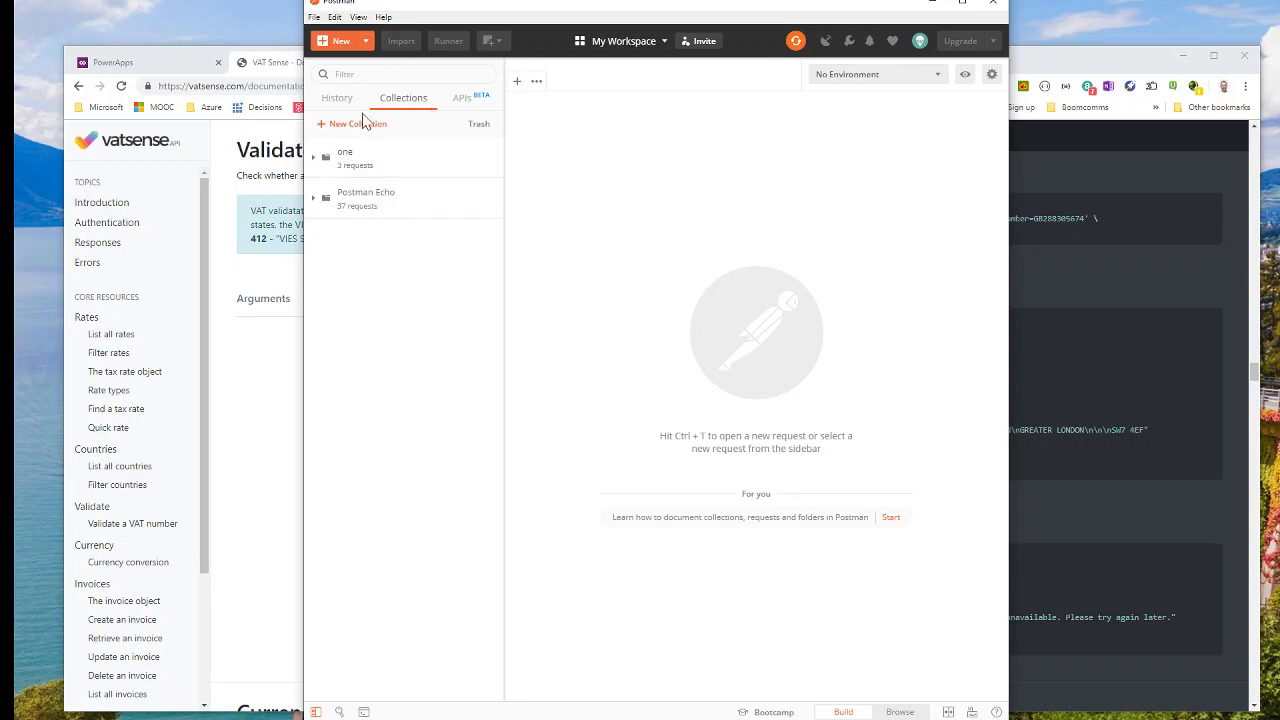
Create a new Postman collection named VatChecker.
click(363, 128)
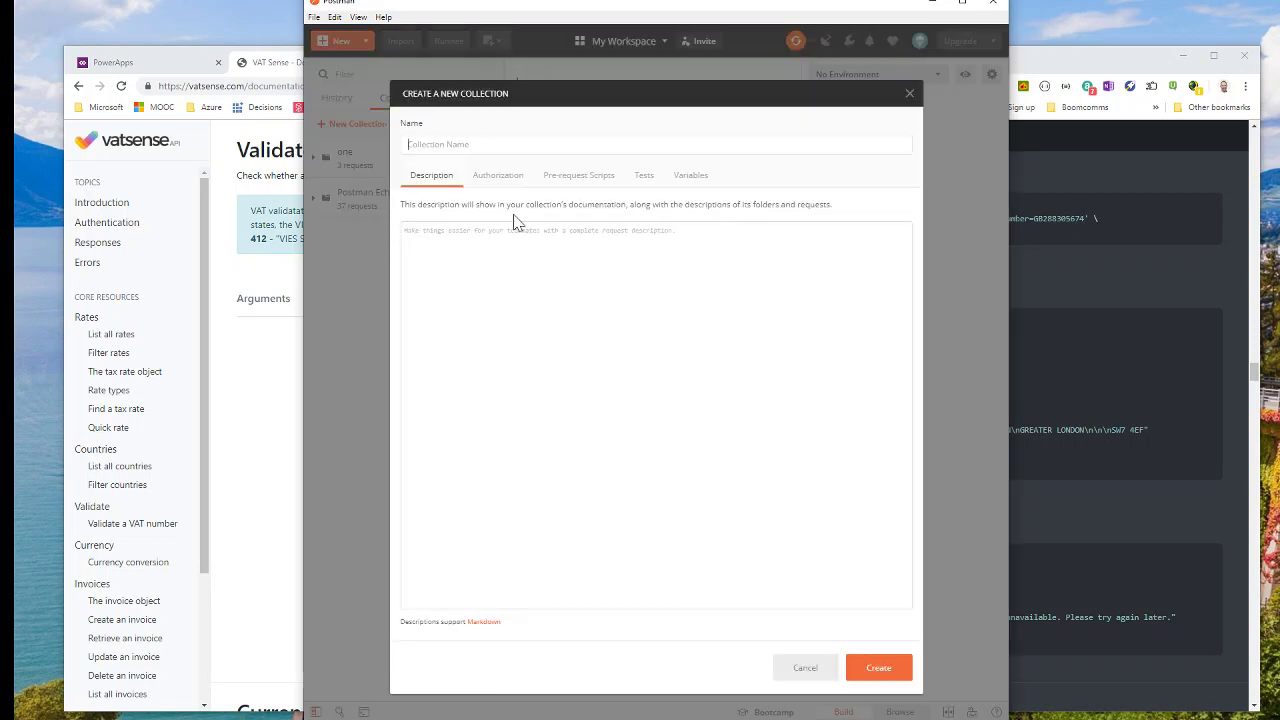
text(VatChecker)
click(877, 672)
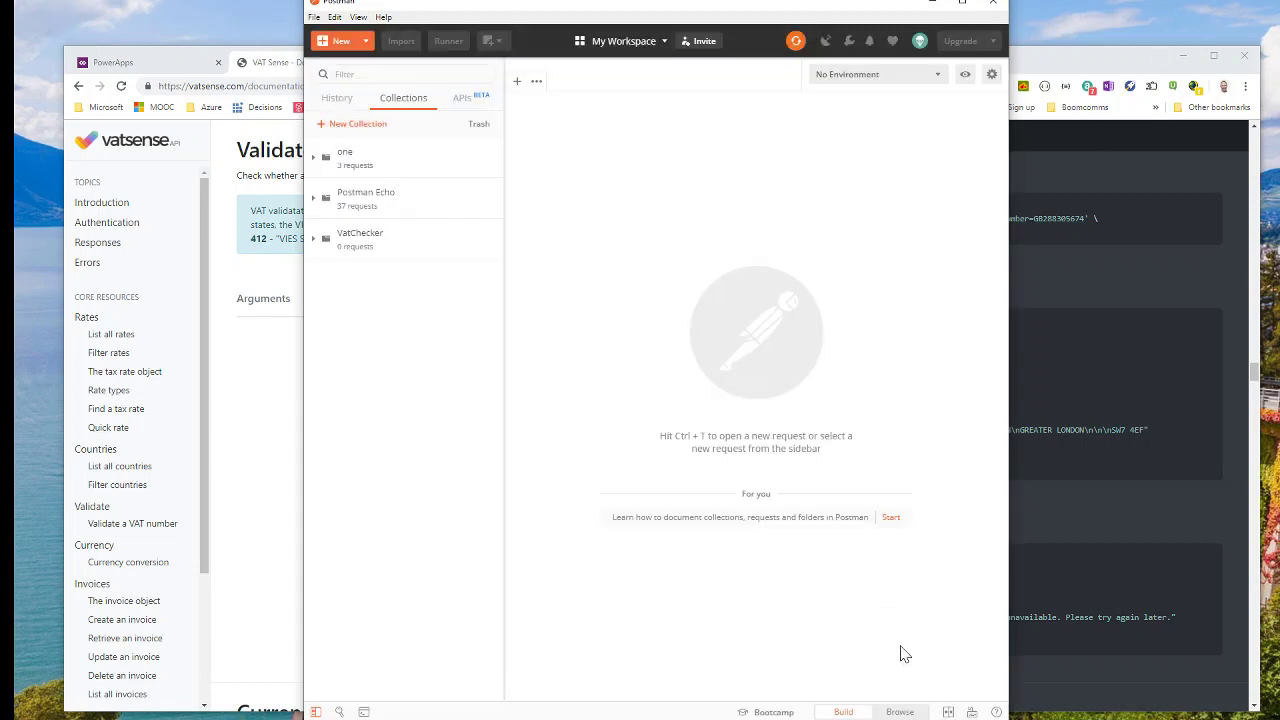
Add a GET request named validate to the VatChecker collection.
click(358, 253)
click(425, 273)
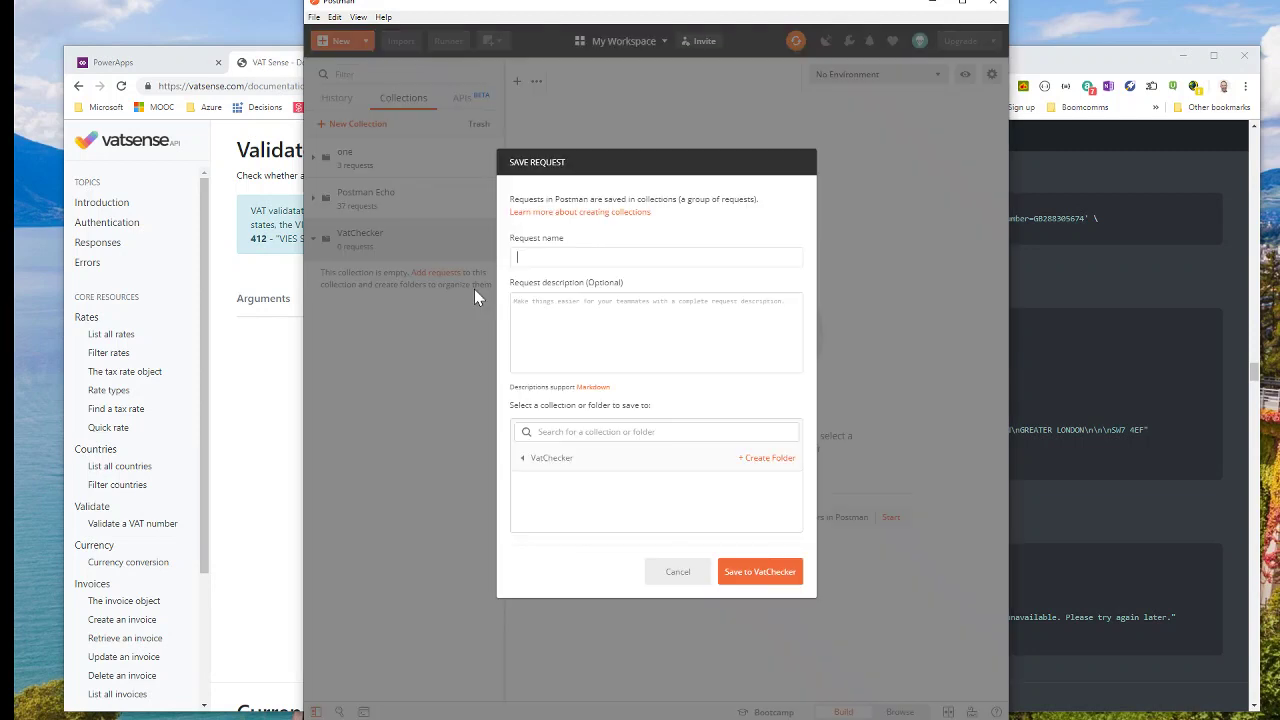
click(543, 251)
click(1153, 230)
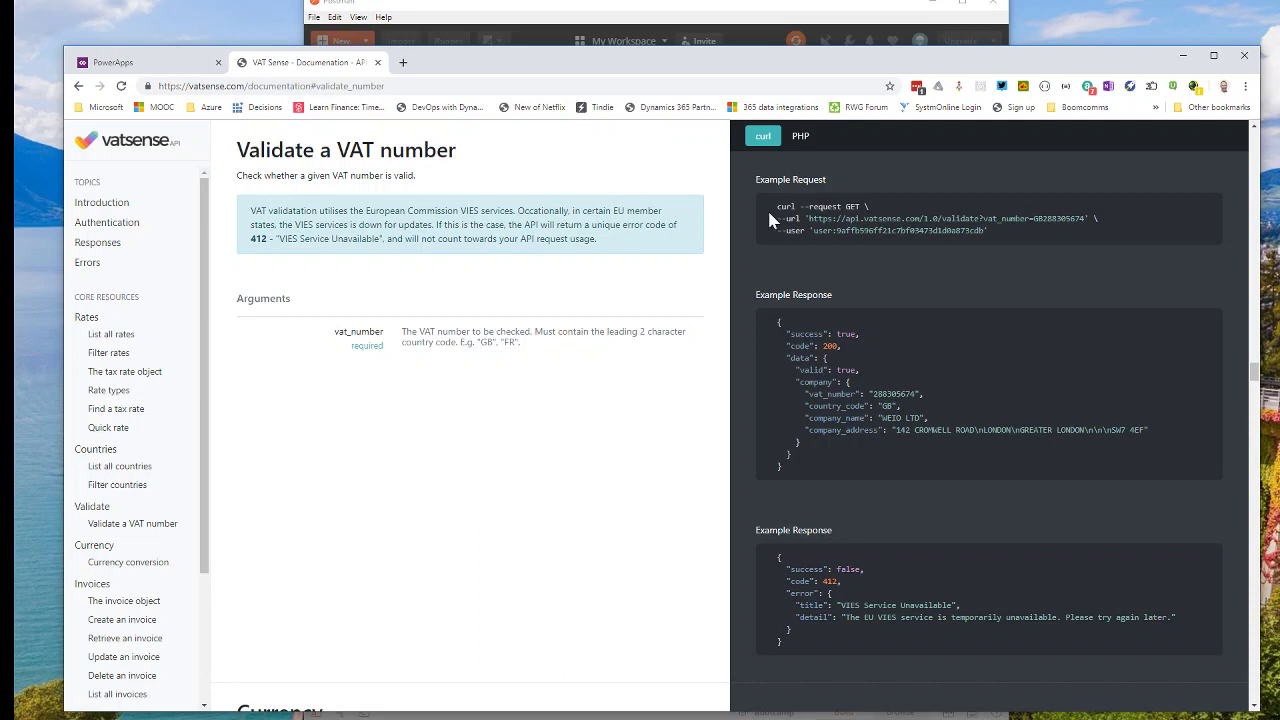
click(703, 18)
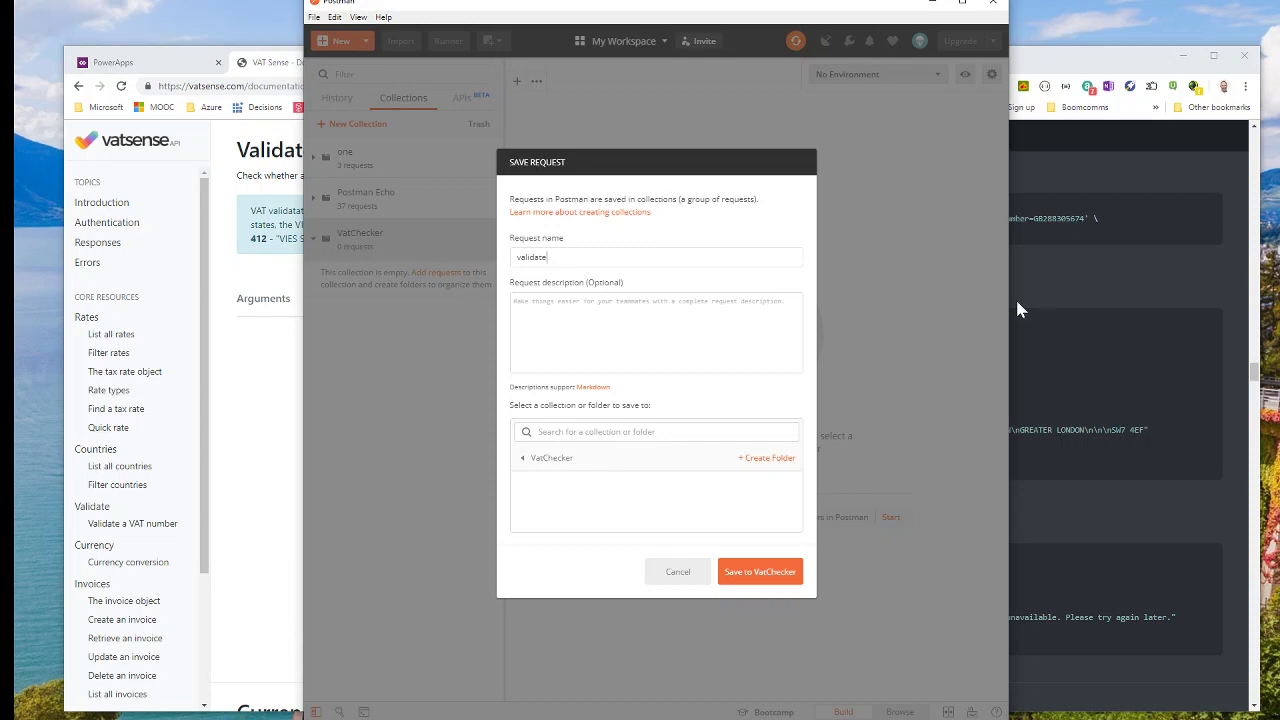
click(760, 572)
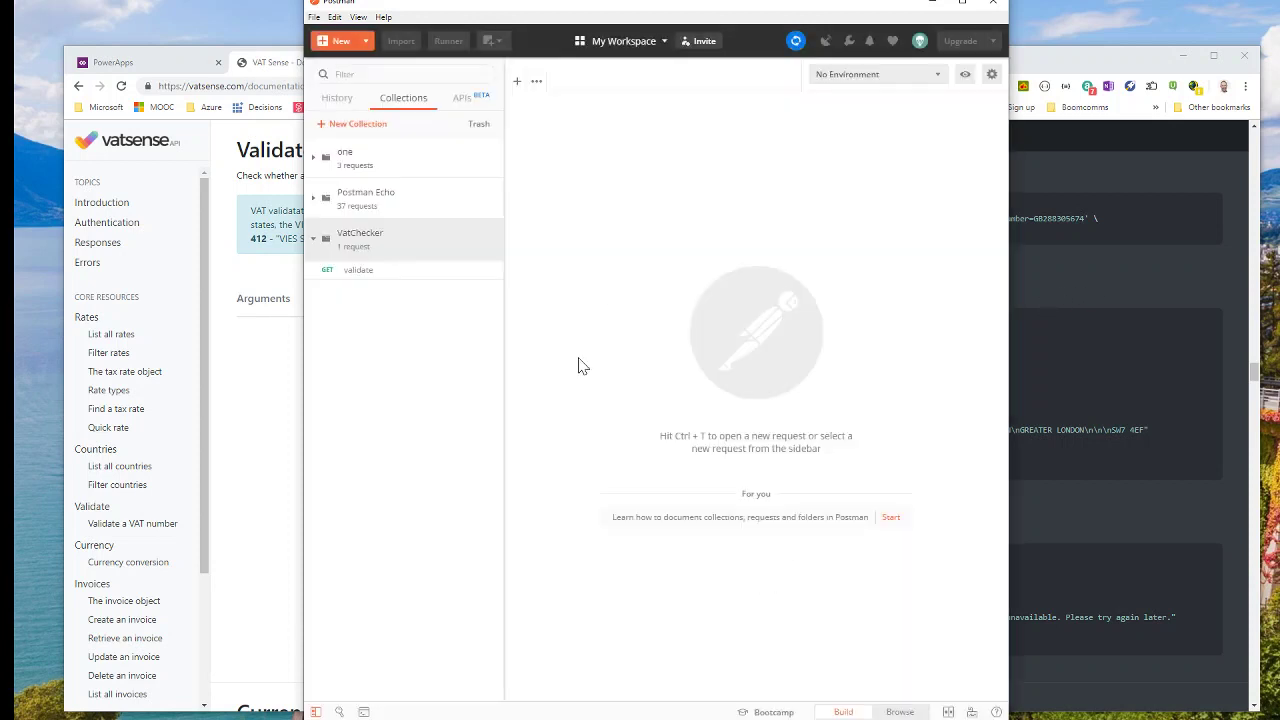
Set the validate request's authorization to Basic Auth with the username and API key.
click(372, 275)
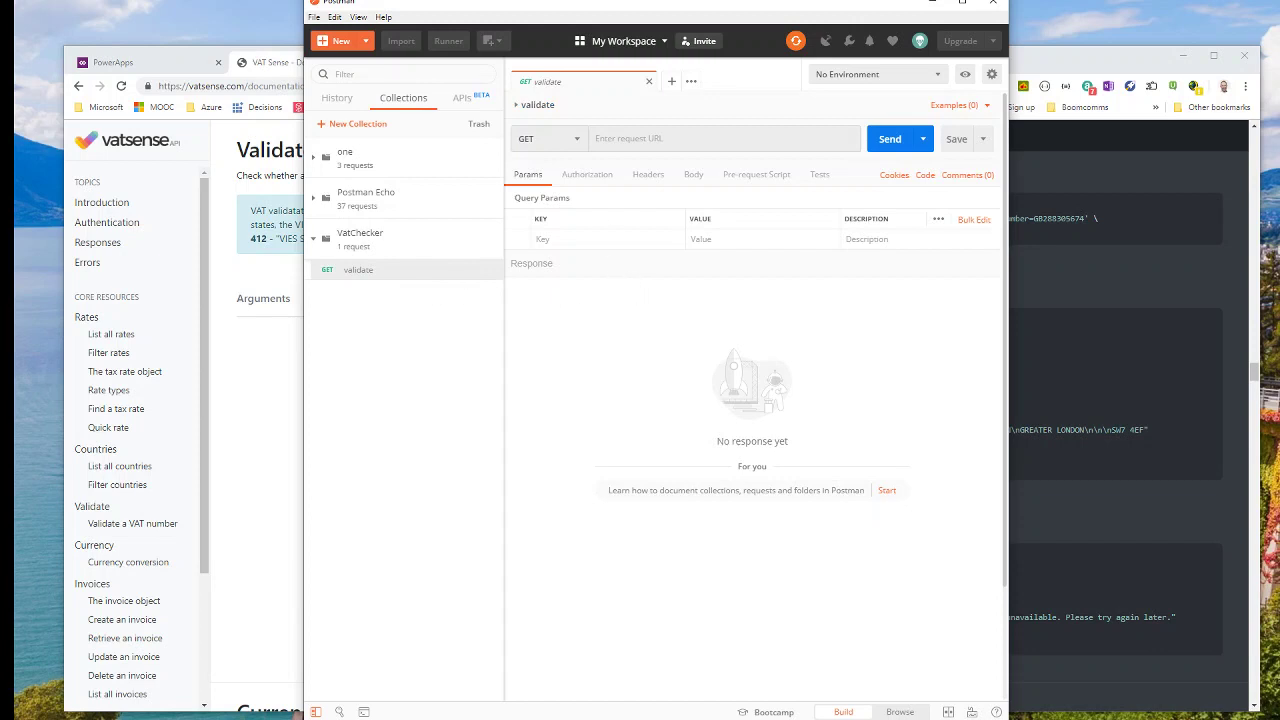
click(581, 180)
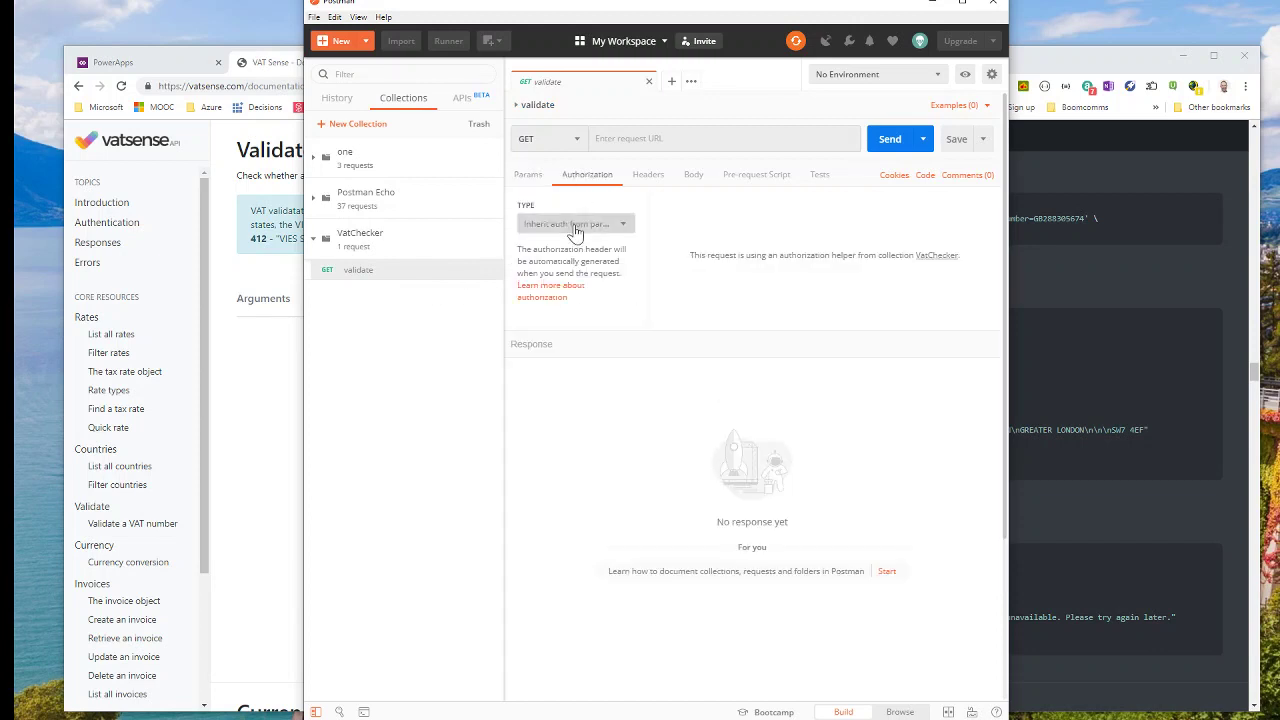
click(572, 224)
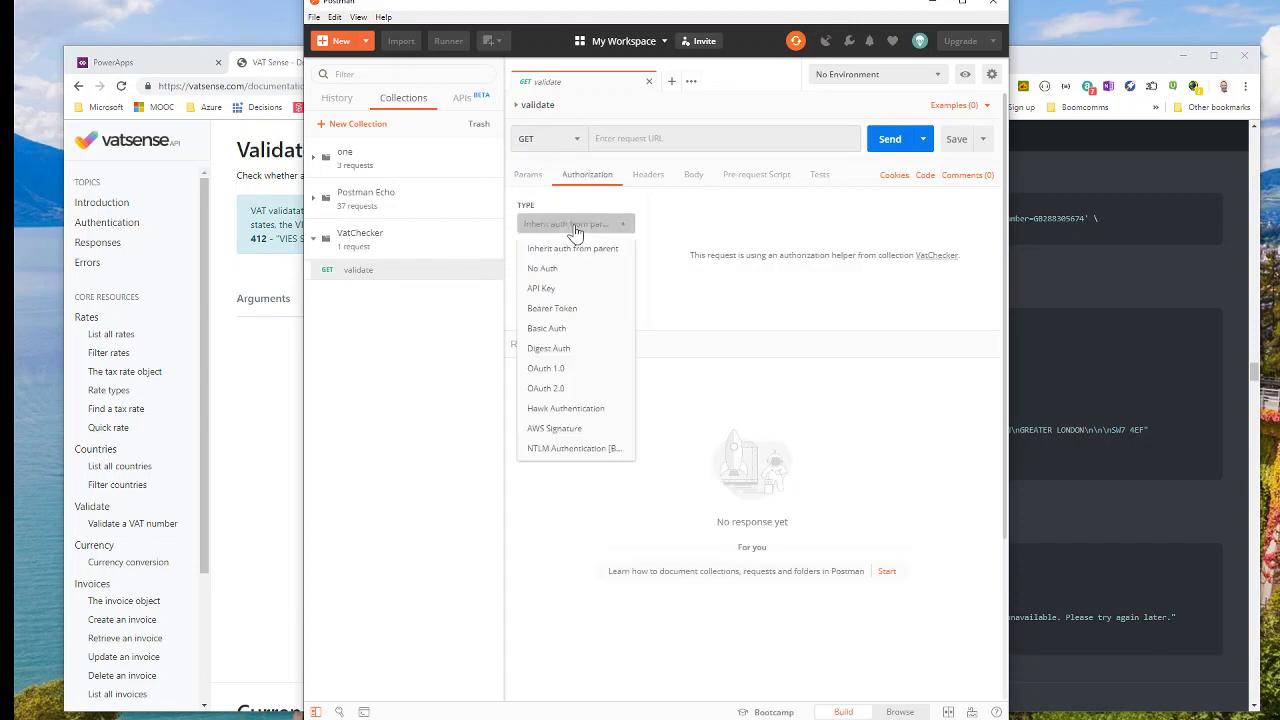
click(557, 328)
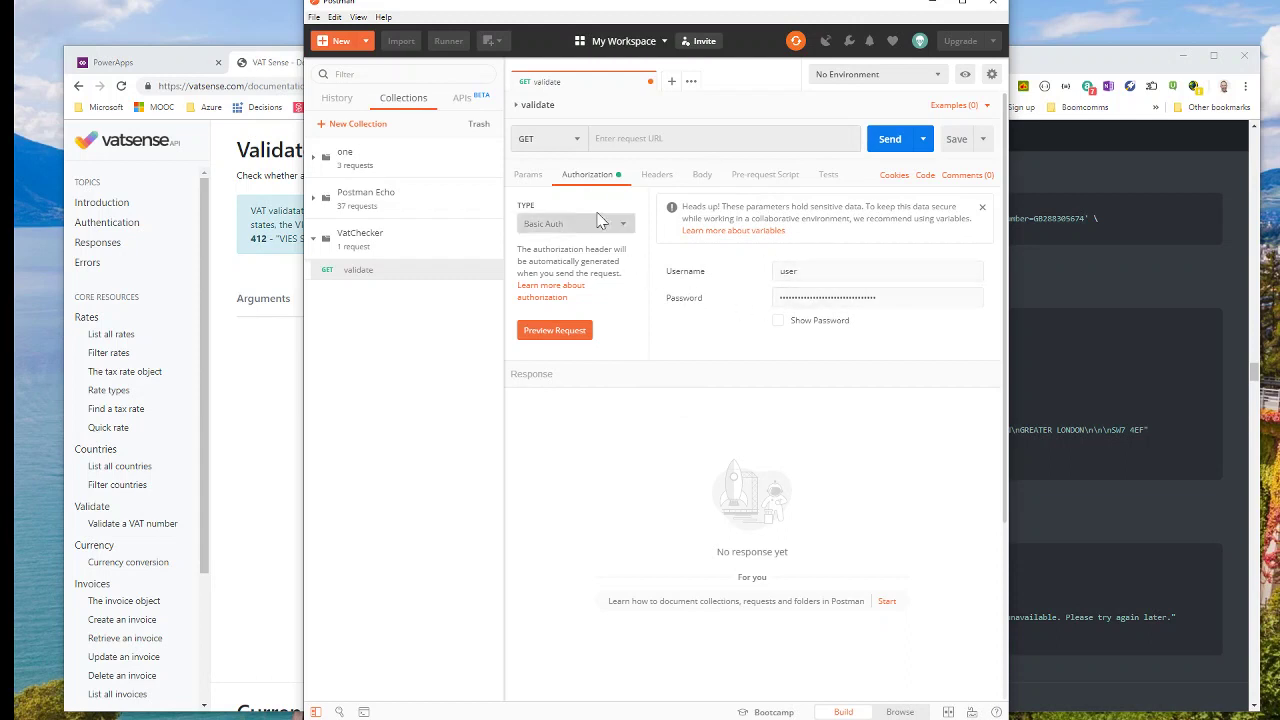
Select the example validate URL in the documentation's curl request.
click(530, 176)
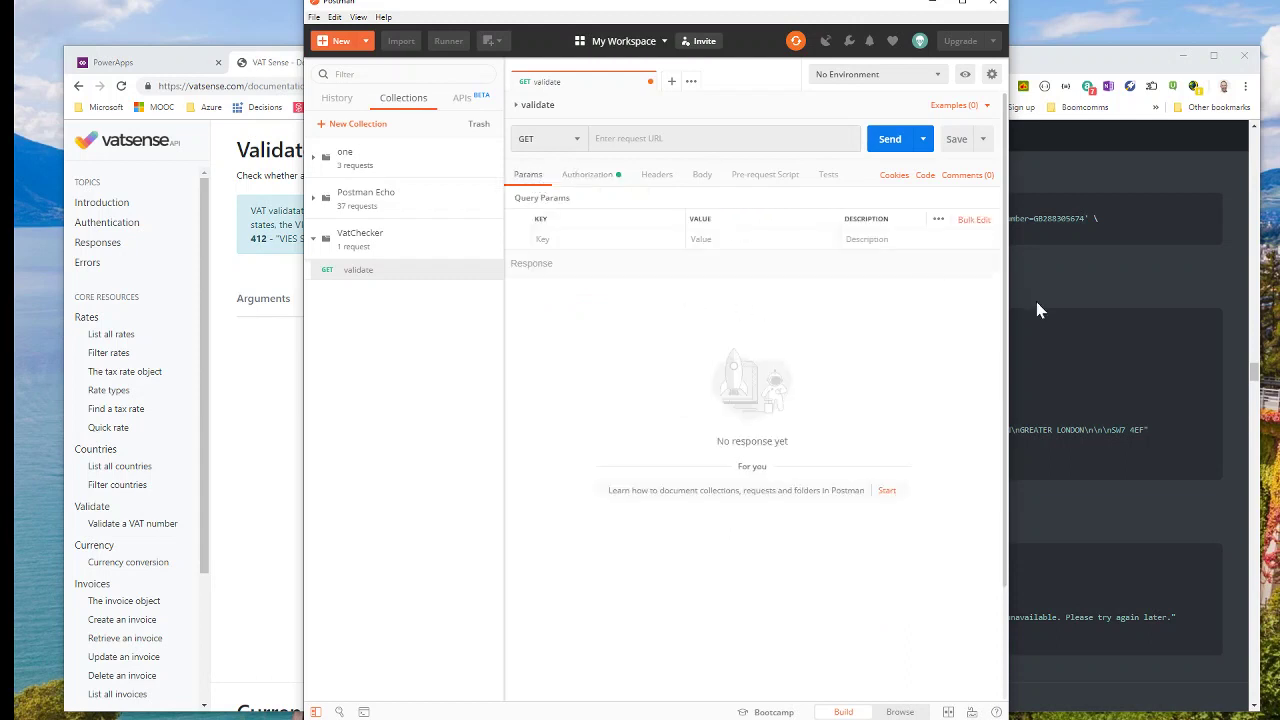
click(1055, 300)
drag(808, 218, 1084, 218)
key(ctrl+c)
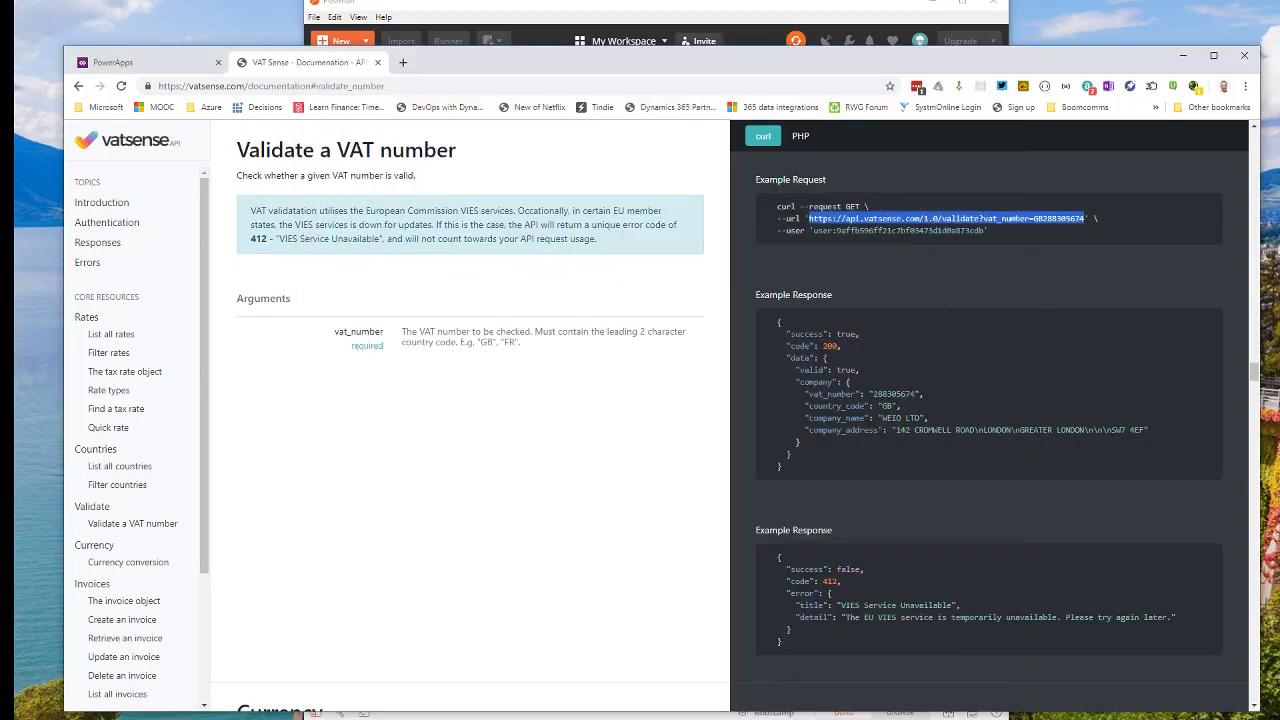
click(673, 18)
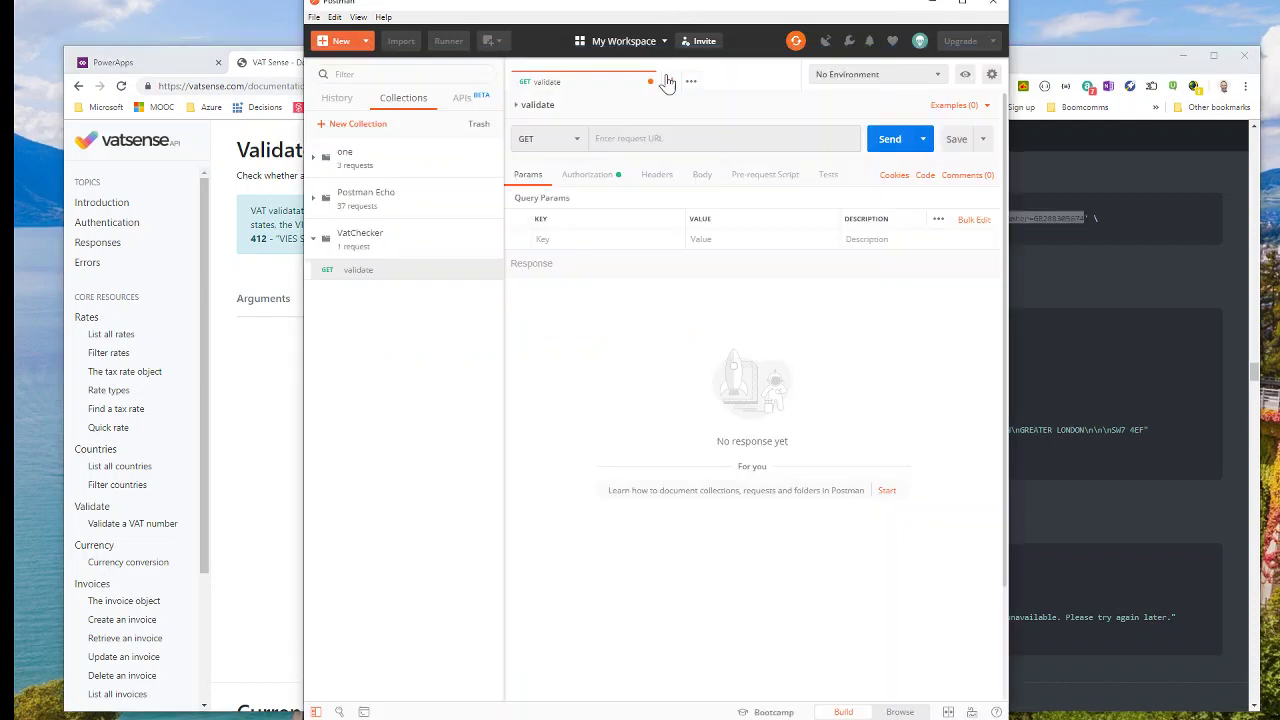
click(640, 139)
key(ctrl+v)
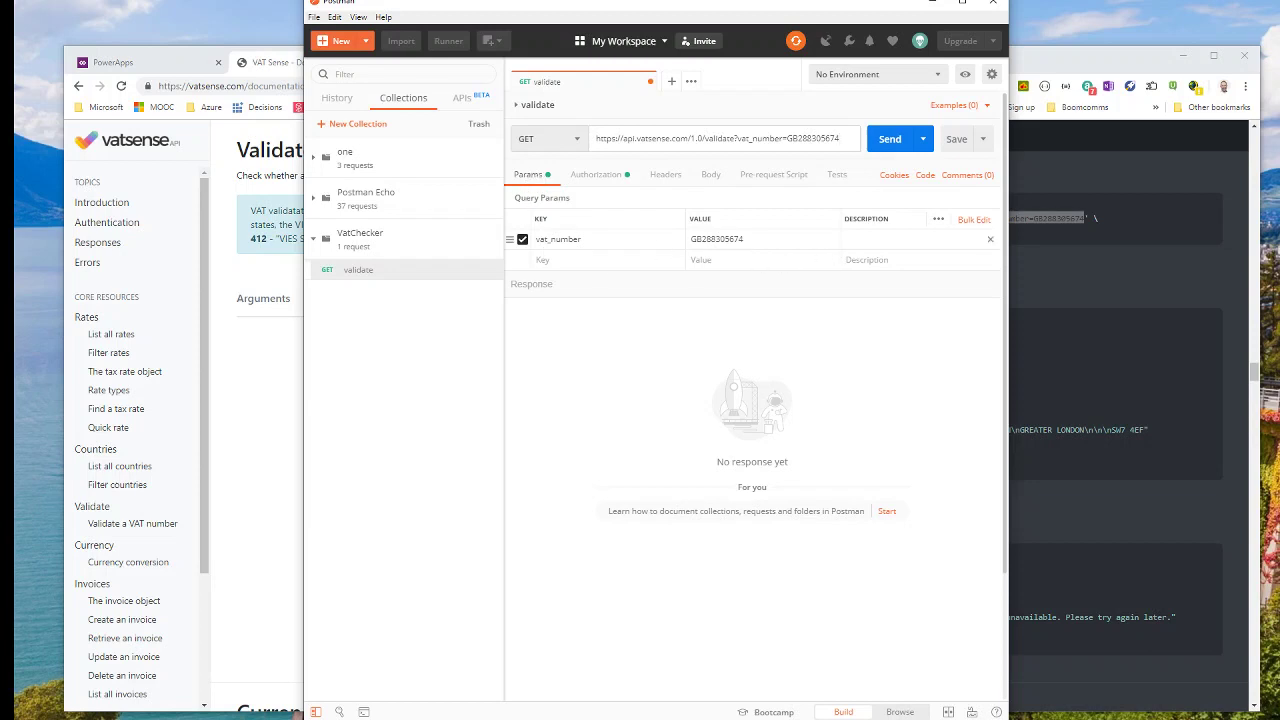
click(897, 146)
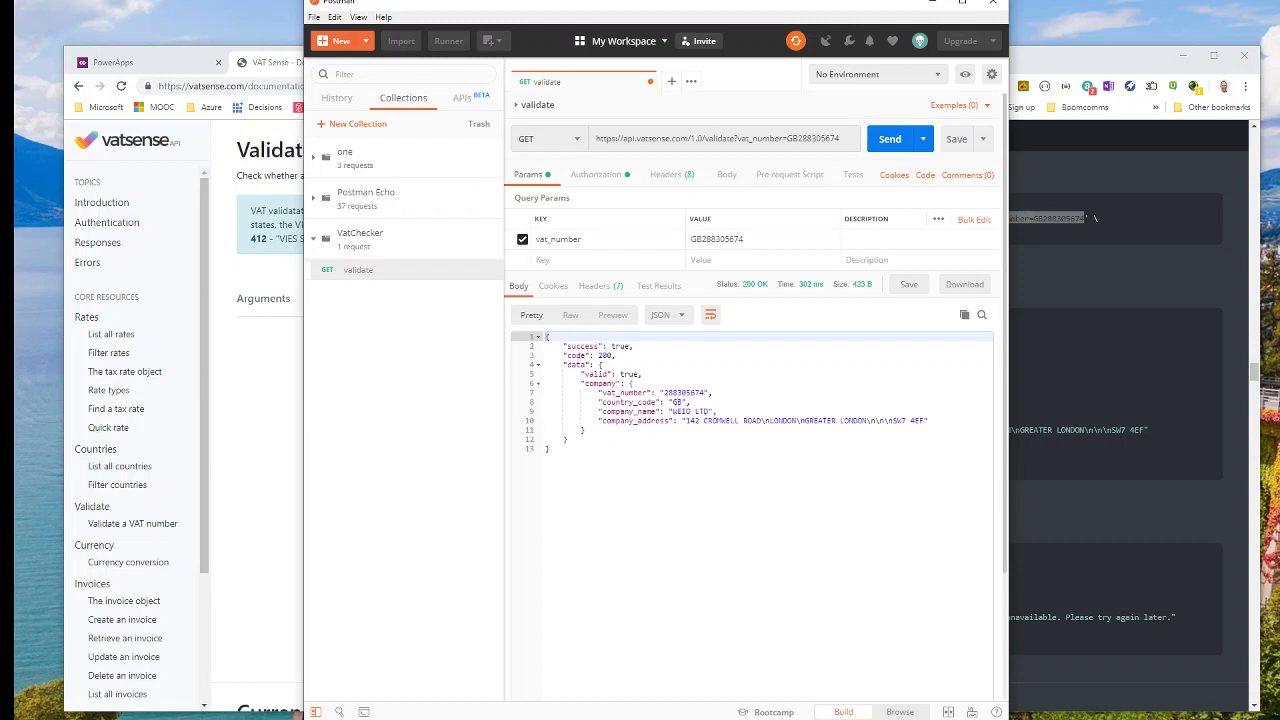
click(148, 72)
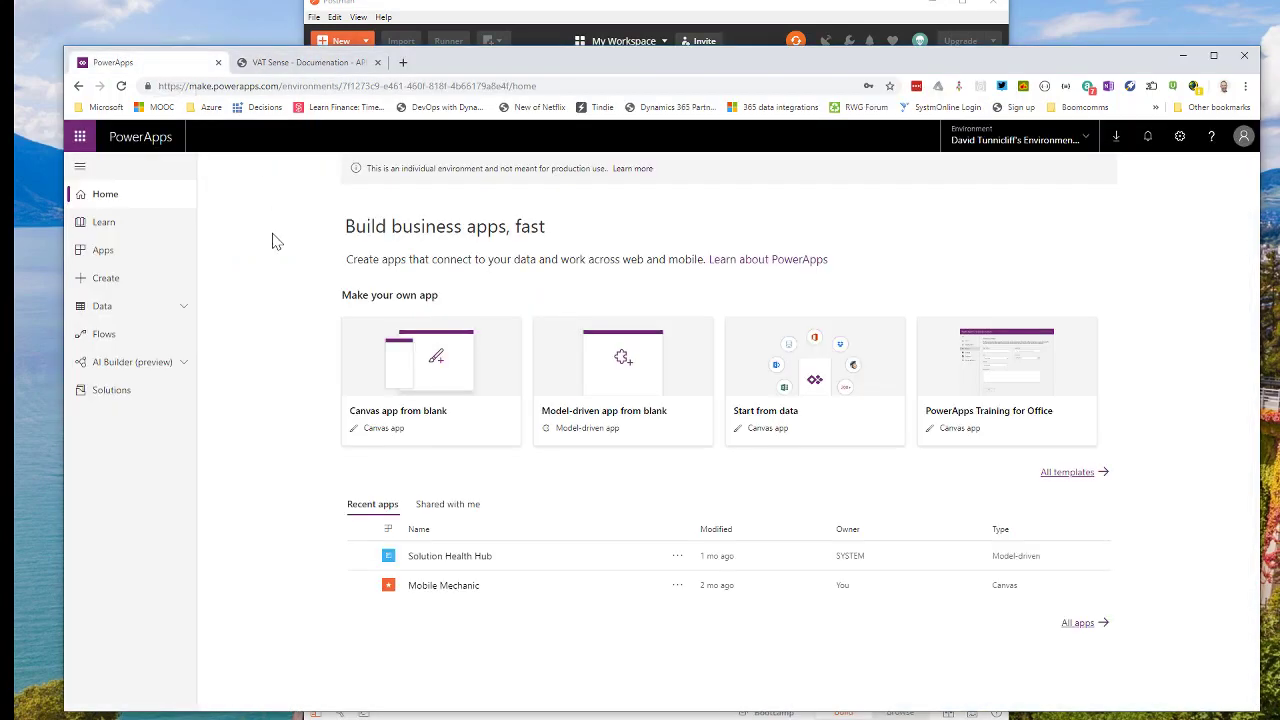
Create a blank custom connector named VatChecker under Data > Custom Connectors.
click(183, 307)
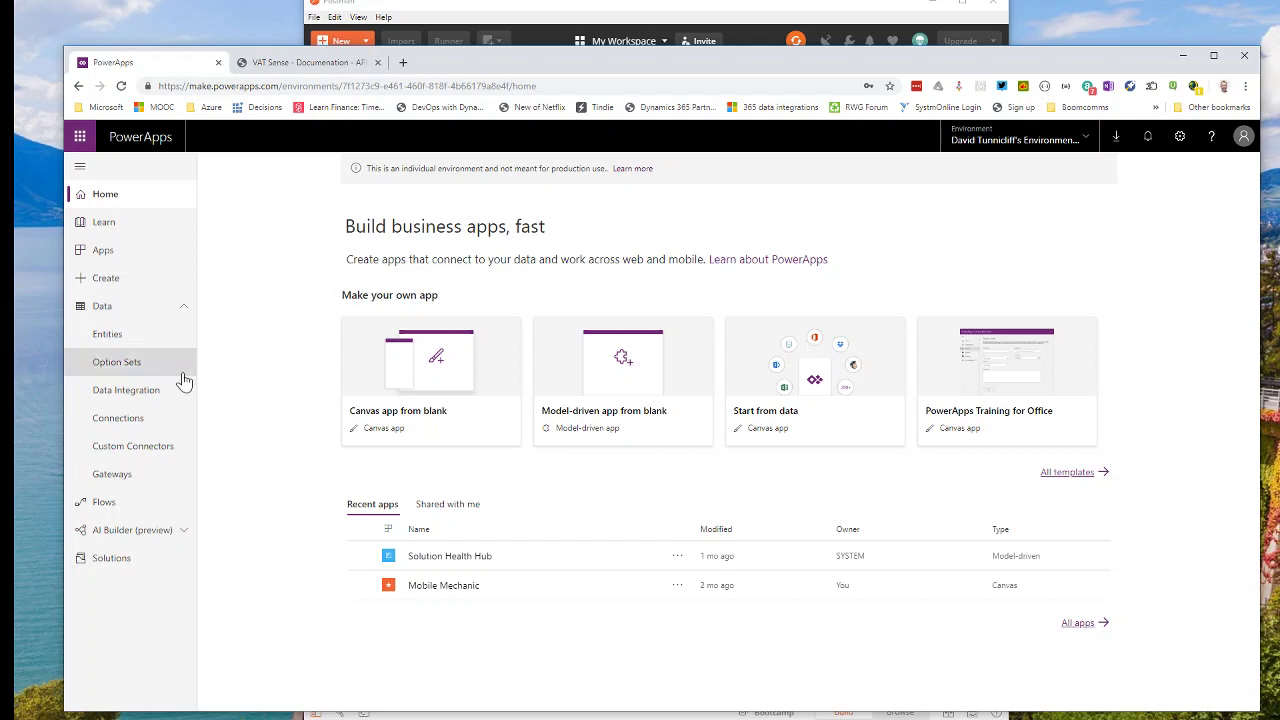
click(170, 453)
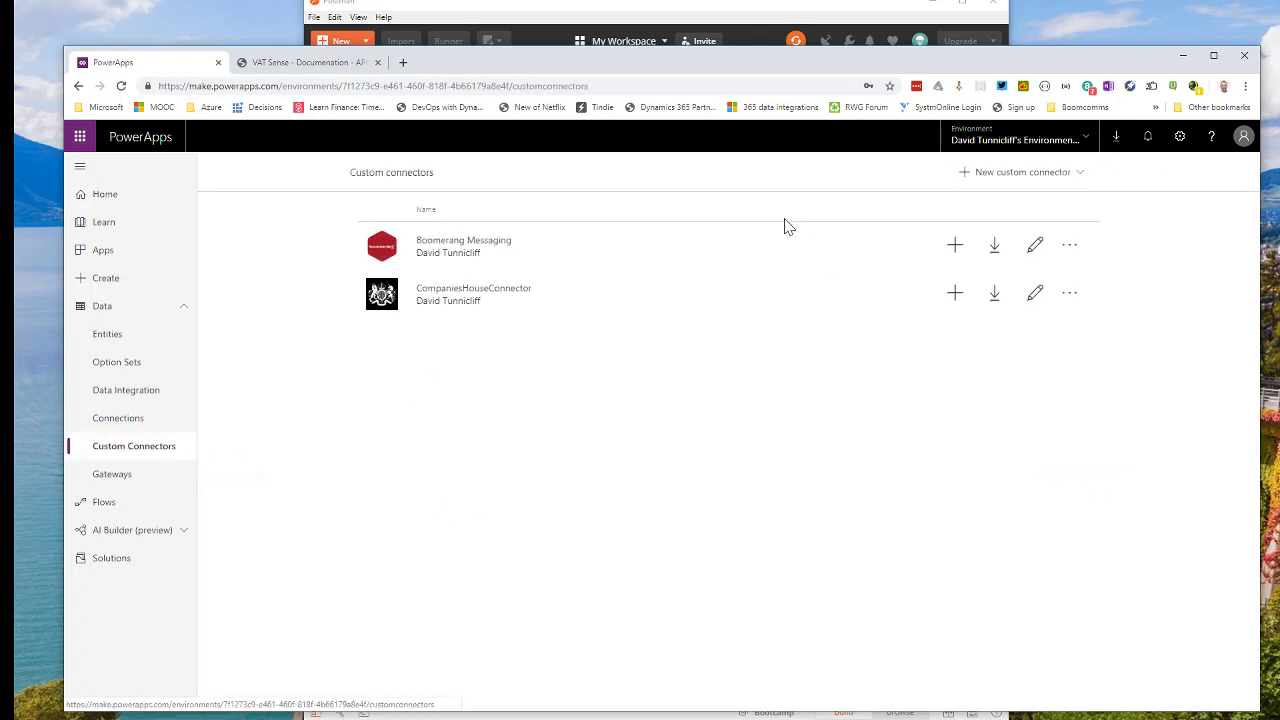
click(986, 172)
click(965, 192)
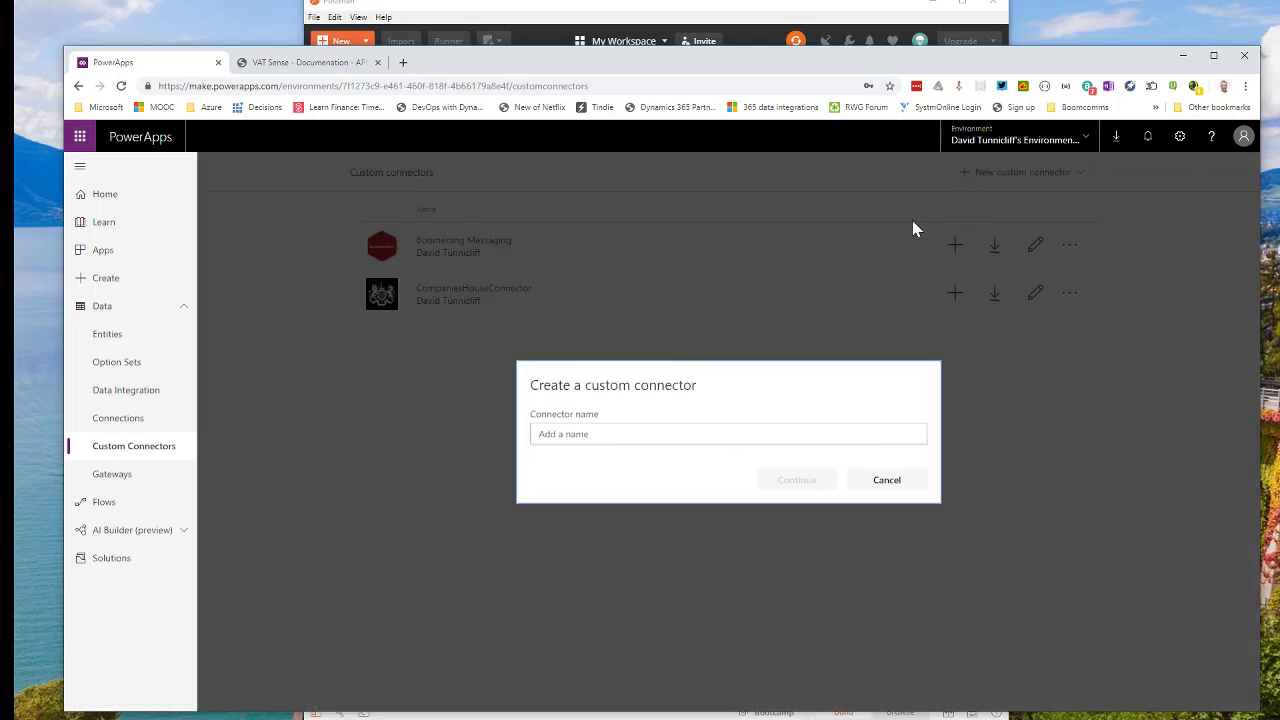
click(588, 432)
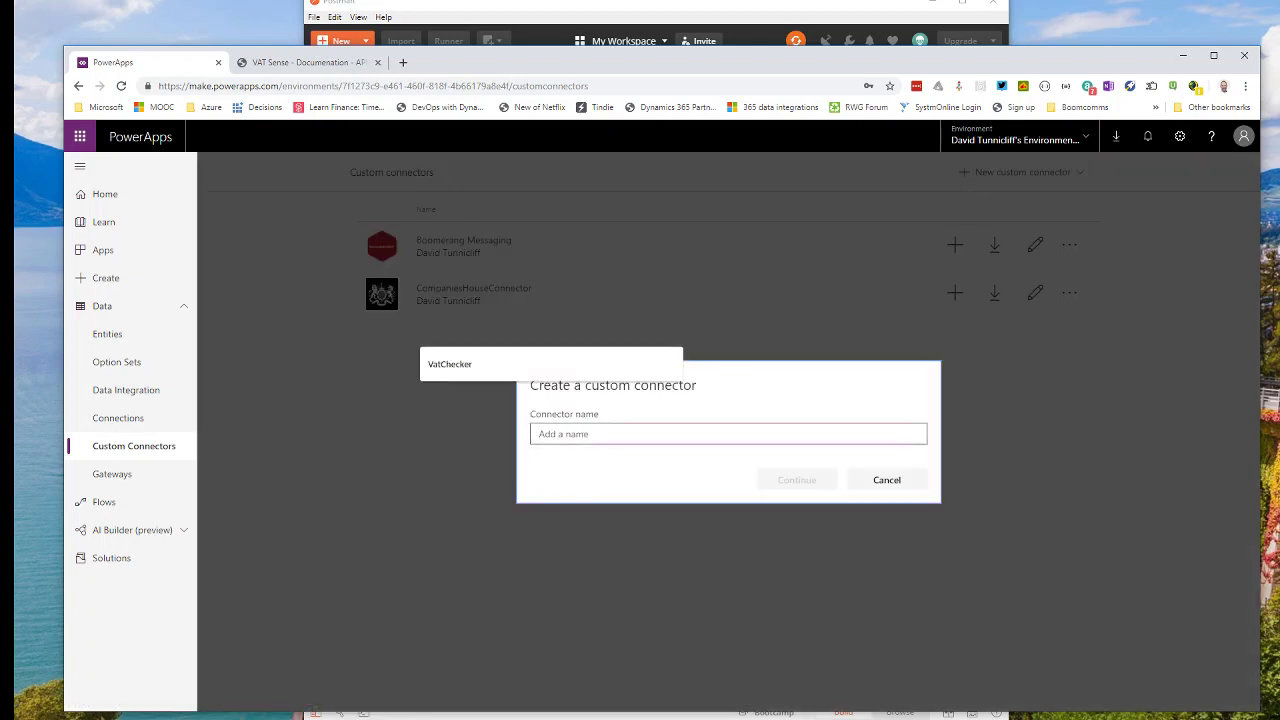
text(VatC)
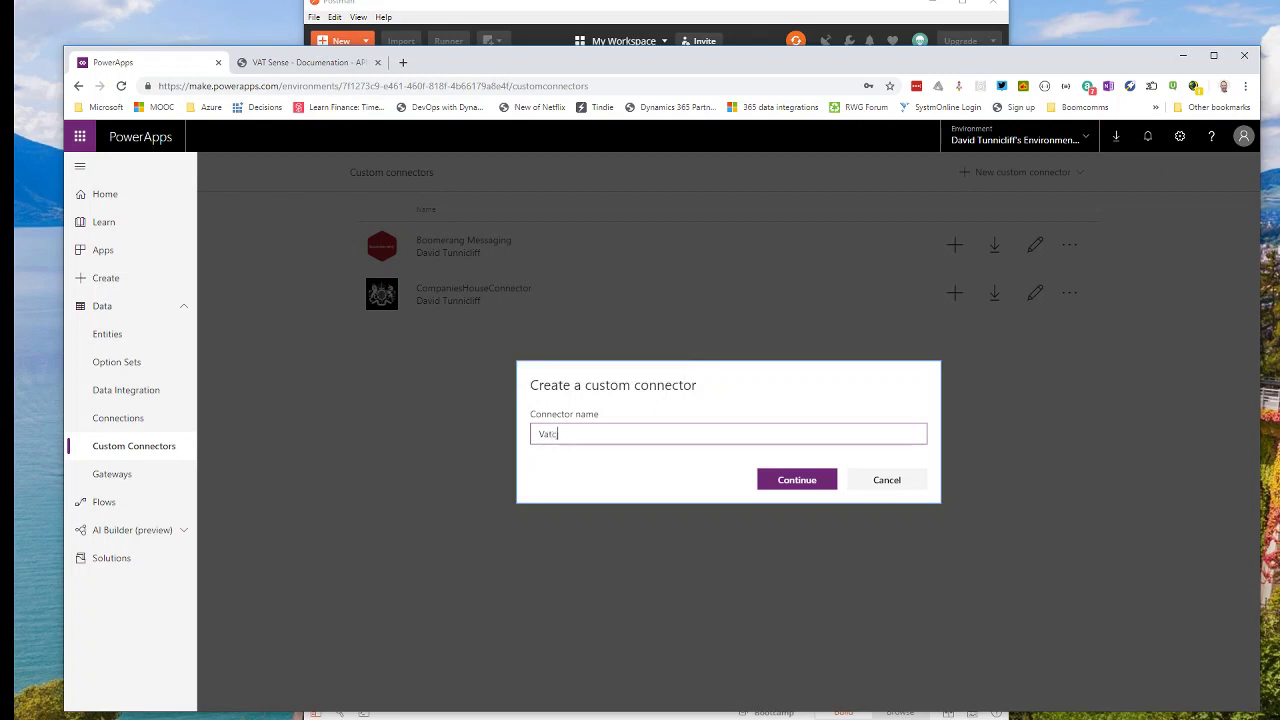
text(heckerker)
click(796, 484)
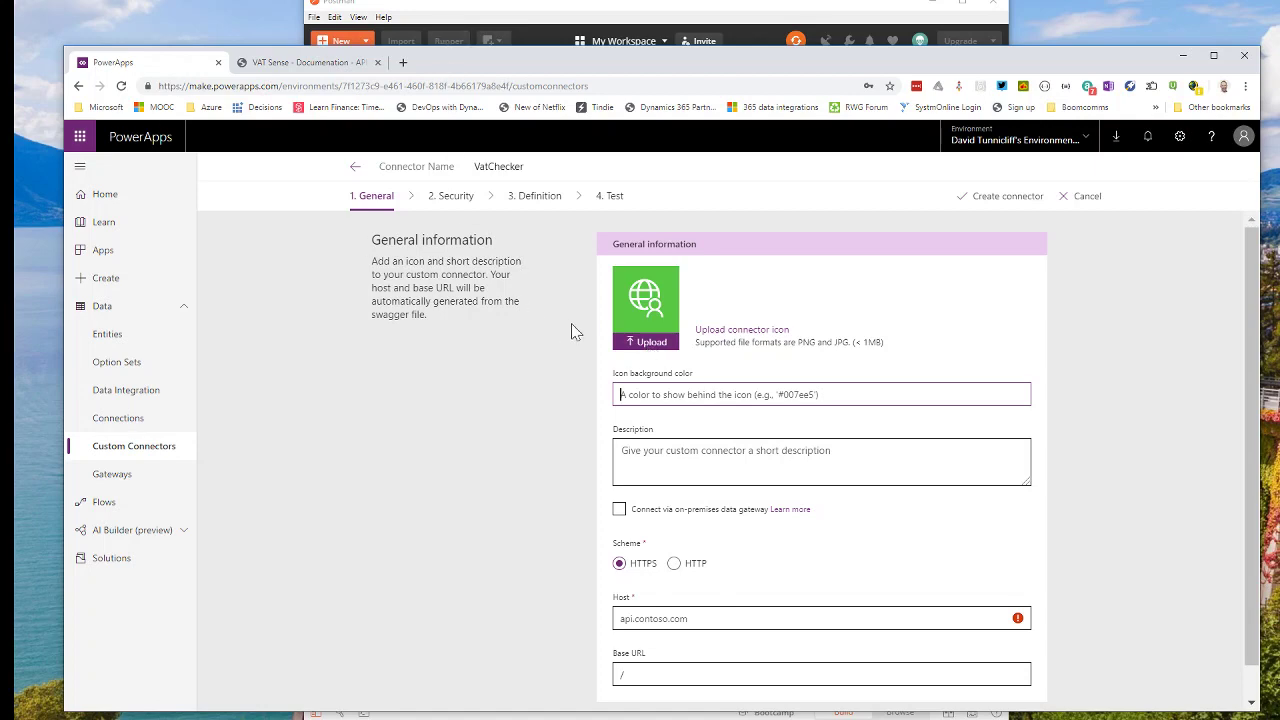
Set the connector icon to VatSense.jpg from the Desktop.
click(636, 341)
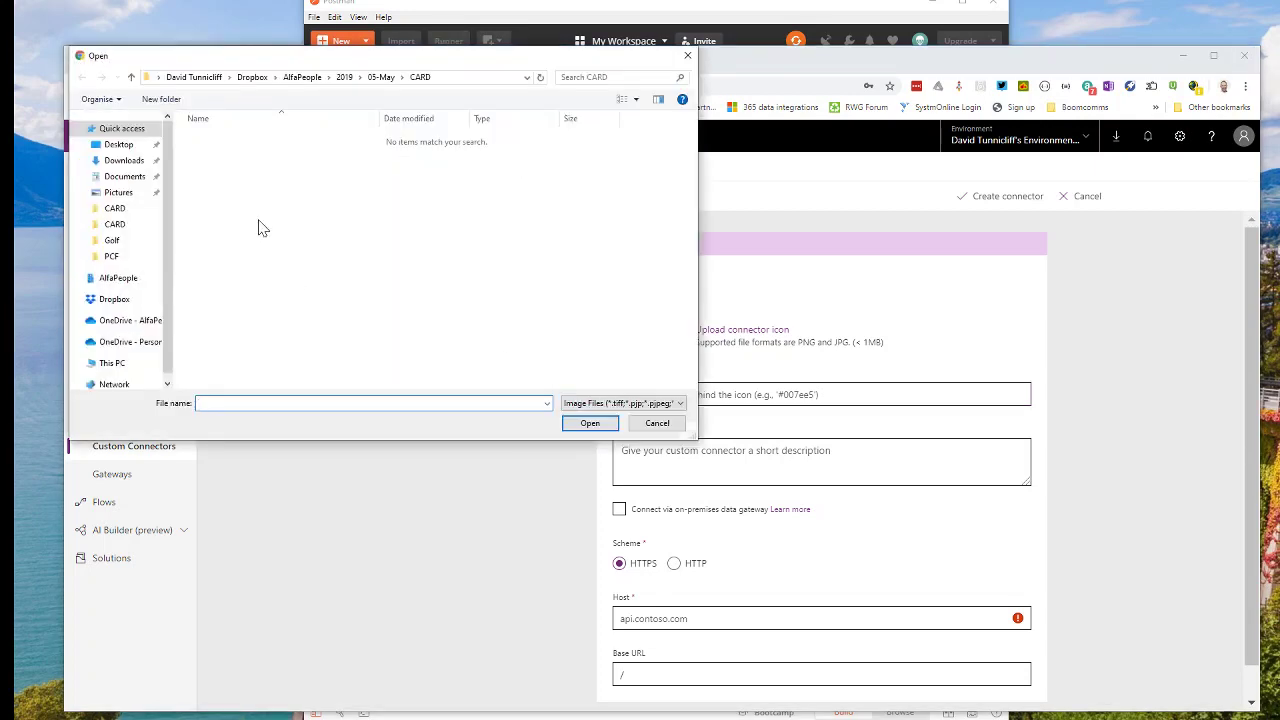
click(122, 146)
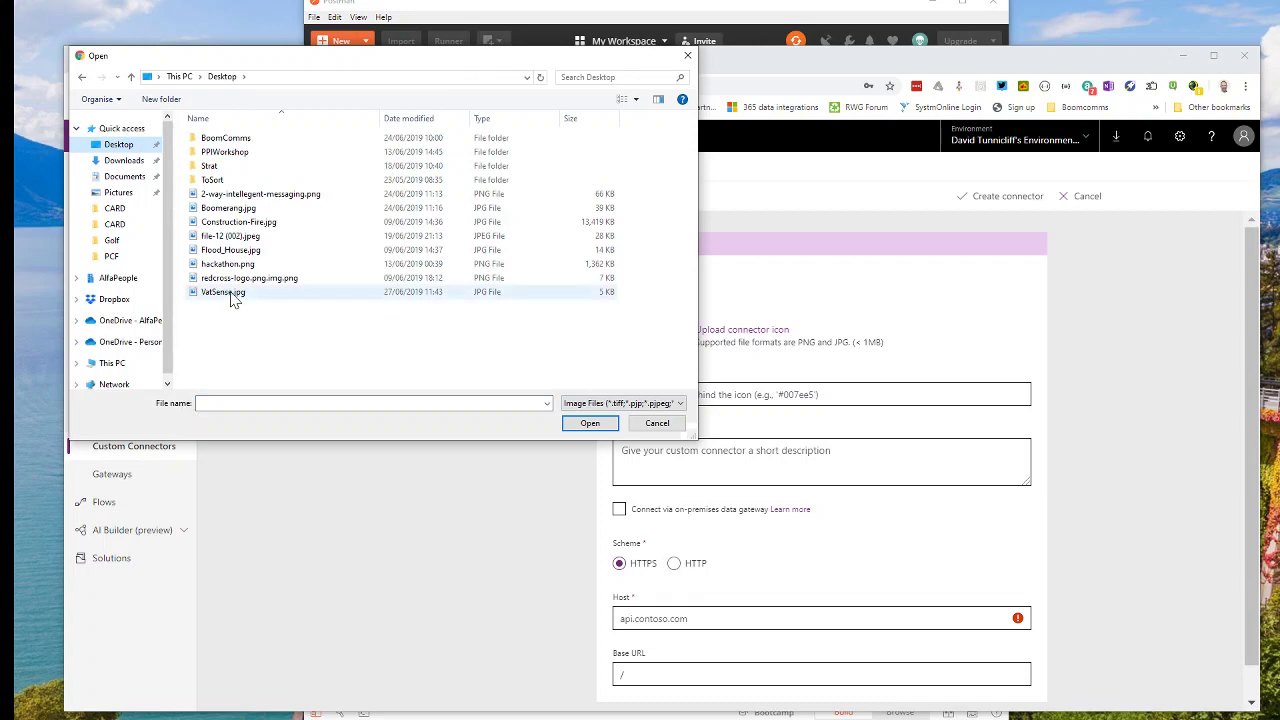
double_click(225, 292)
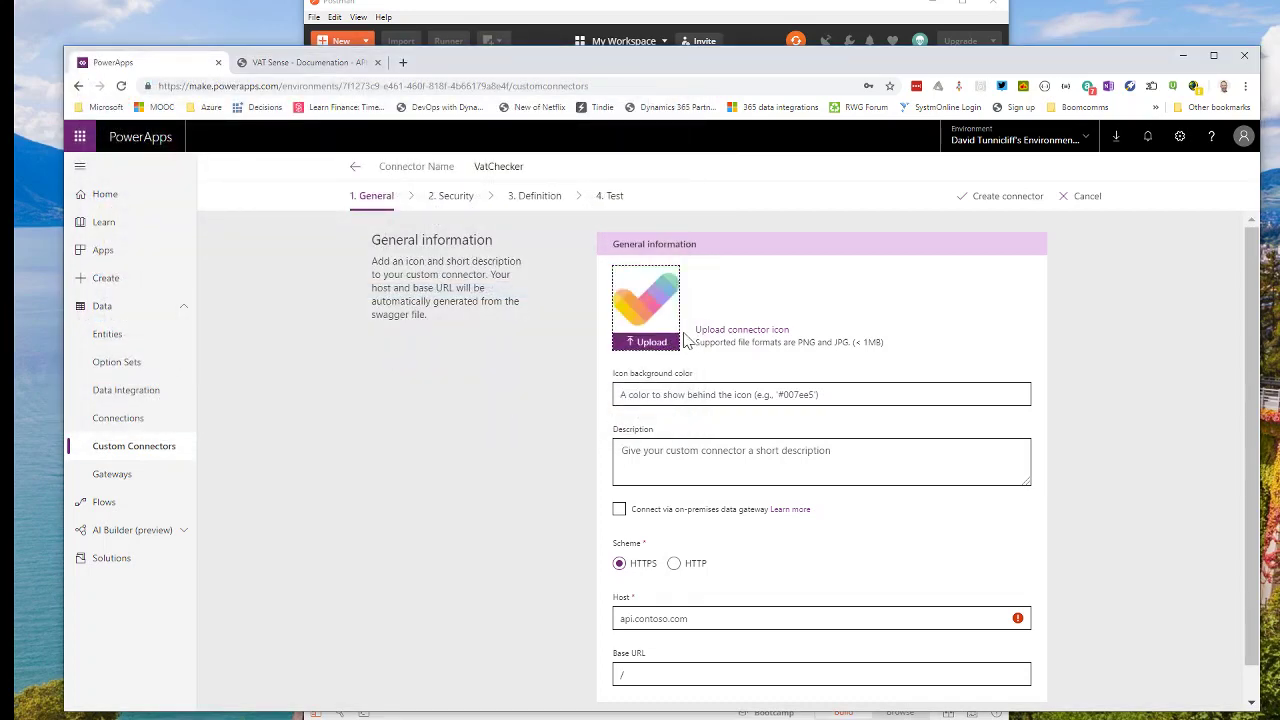
scroll(675, 520, down, 1)
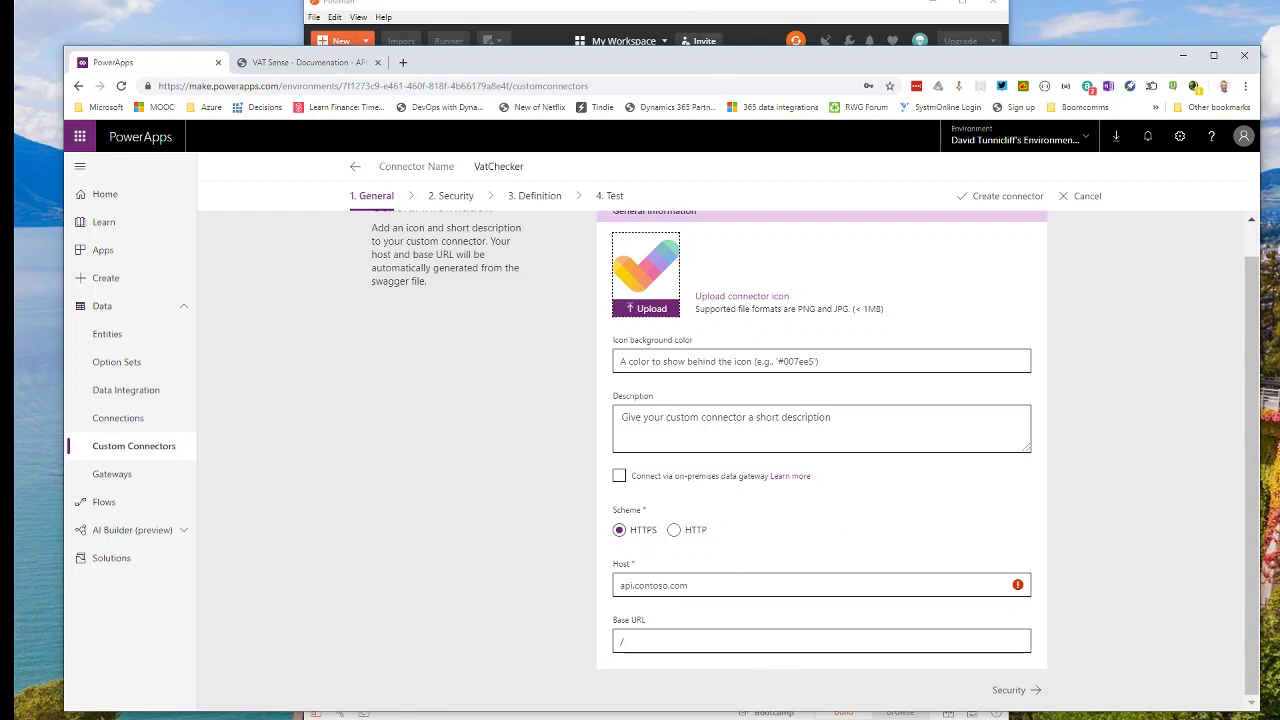
Set the connector host to api.vatsense.com, copied from the documentation's example URL.
click(326, 68)
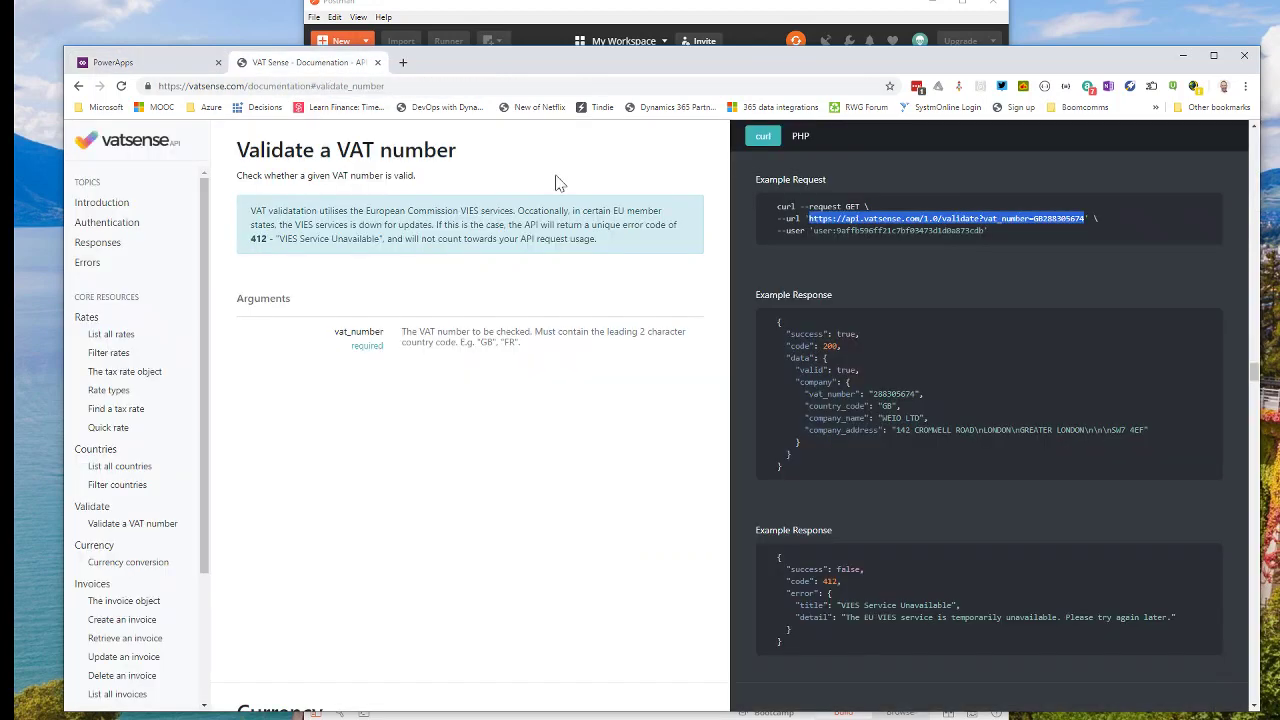
click(875, 266)
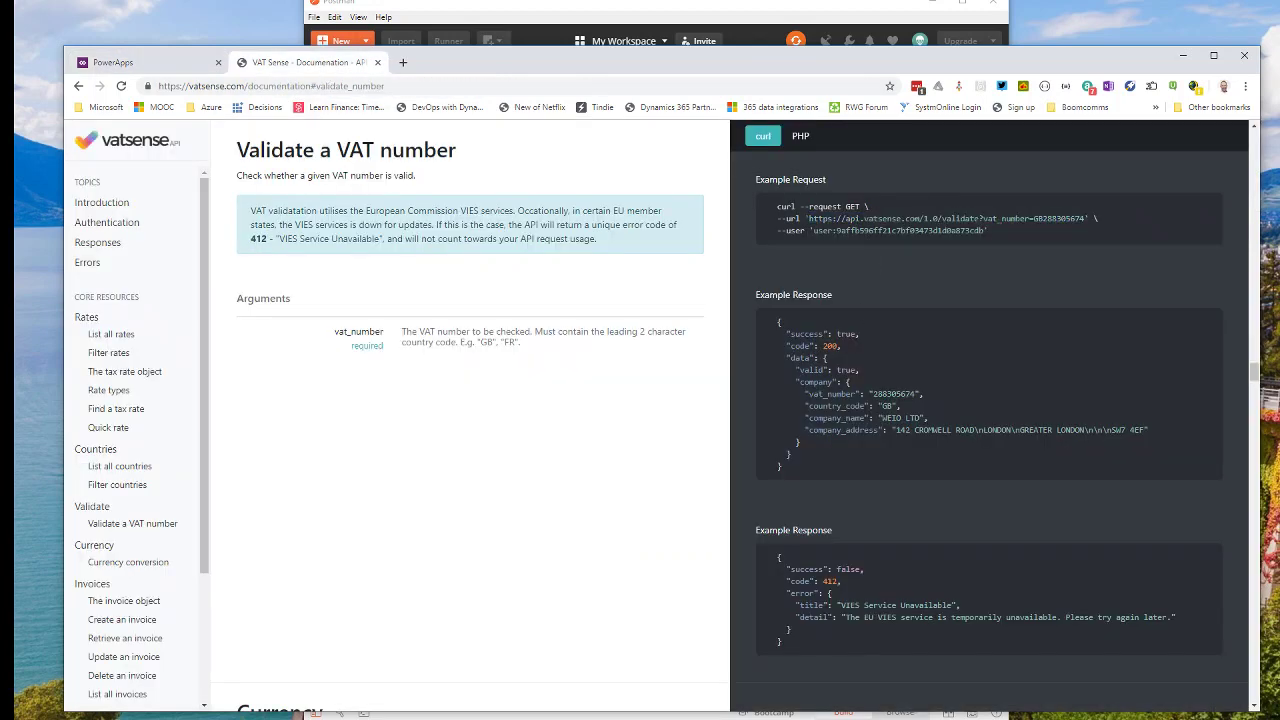
drag(846, 218, 916, 218)
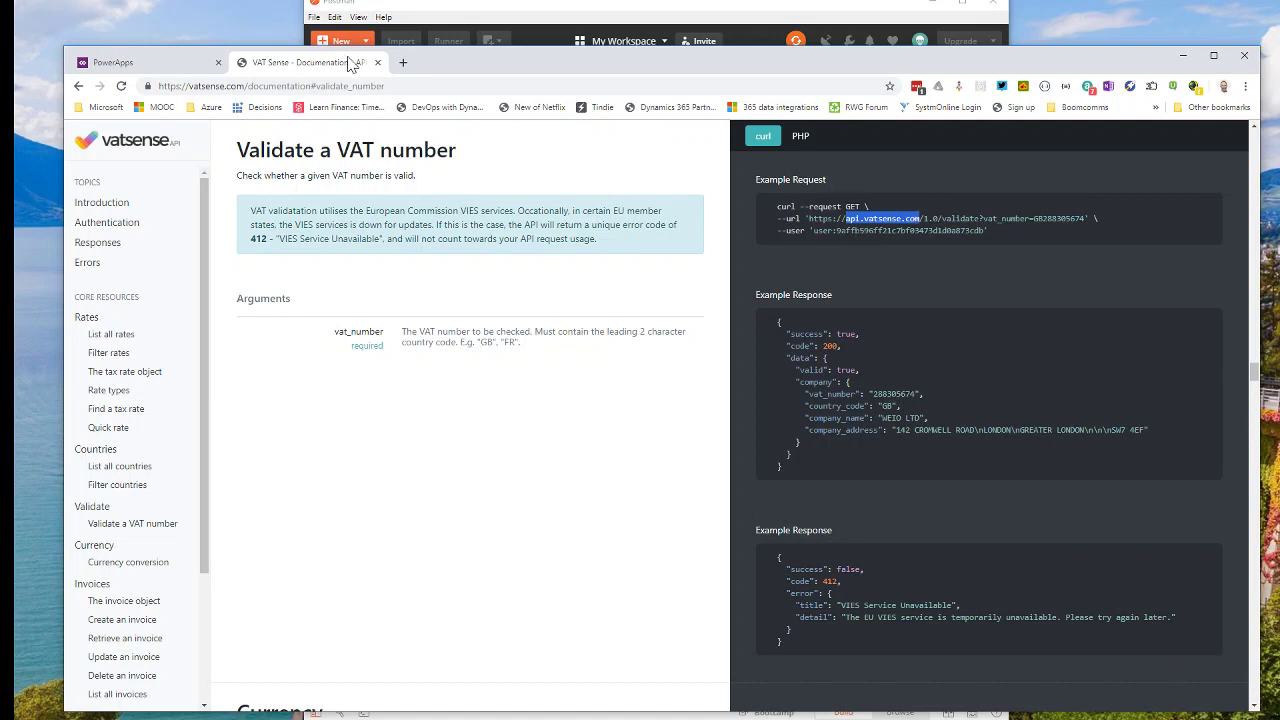
click(150, 68)
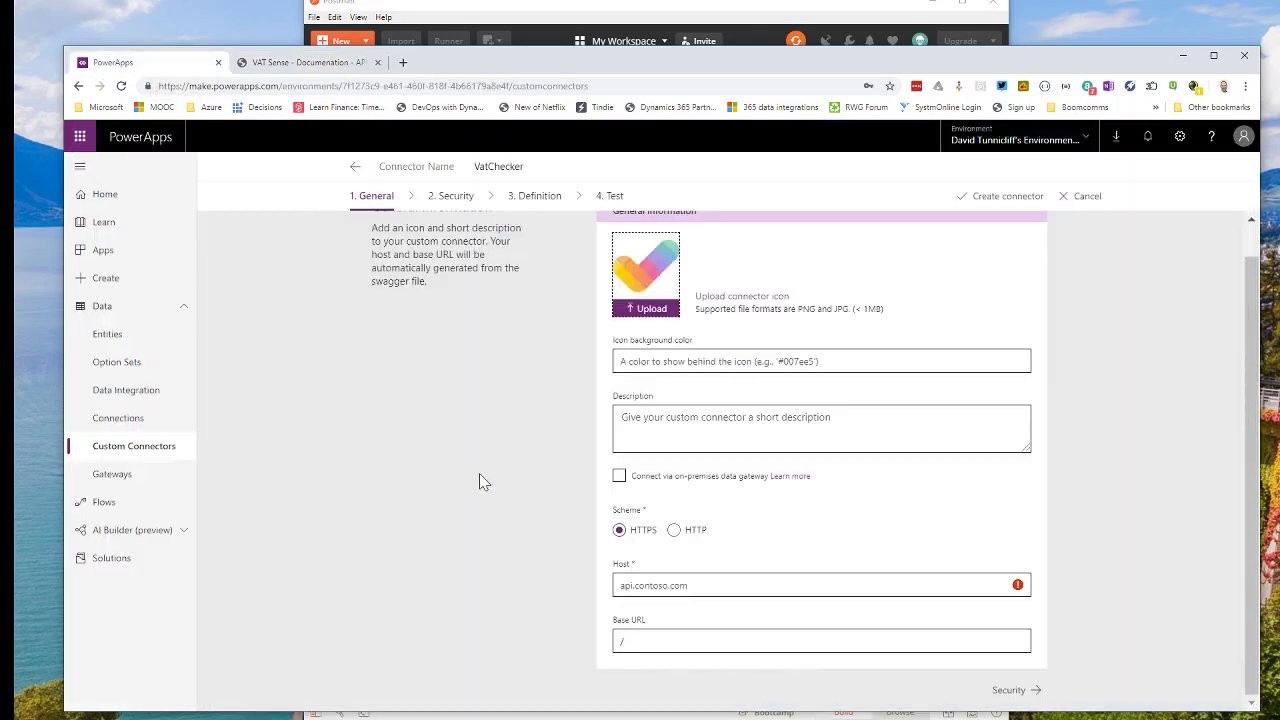
click(697, 590)
text(api.vatsense.com)
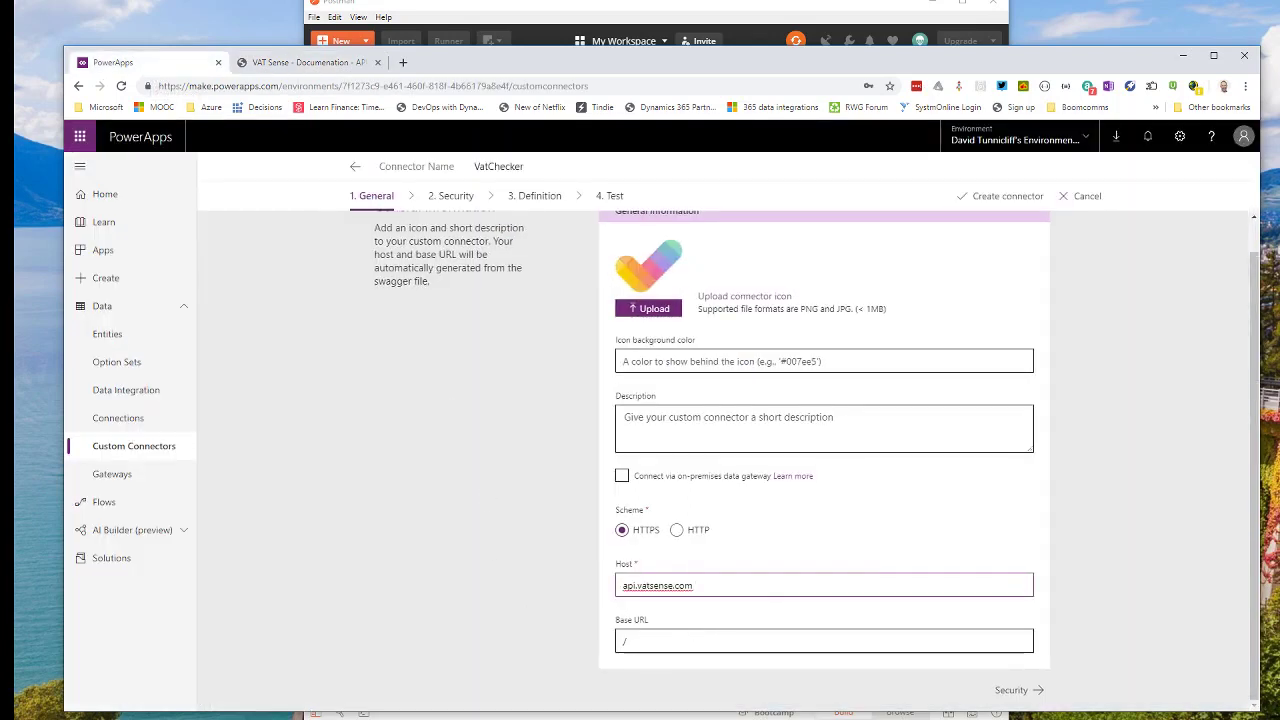
key(Tab)
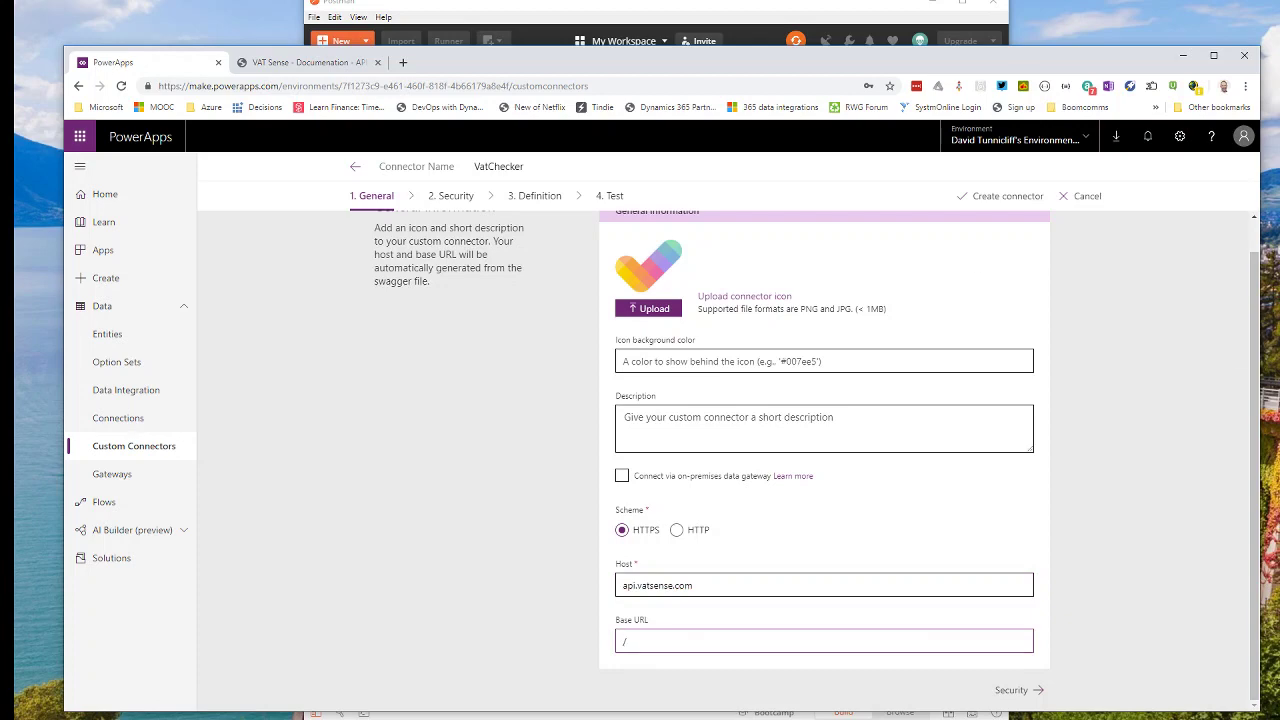
Extend the base URL to /1.0/ and continue to Security.
click(754, 4)
click(1100, 245)
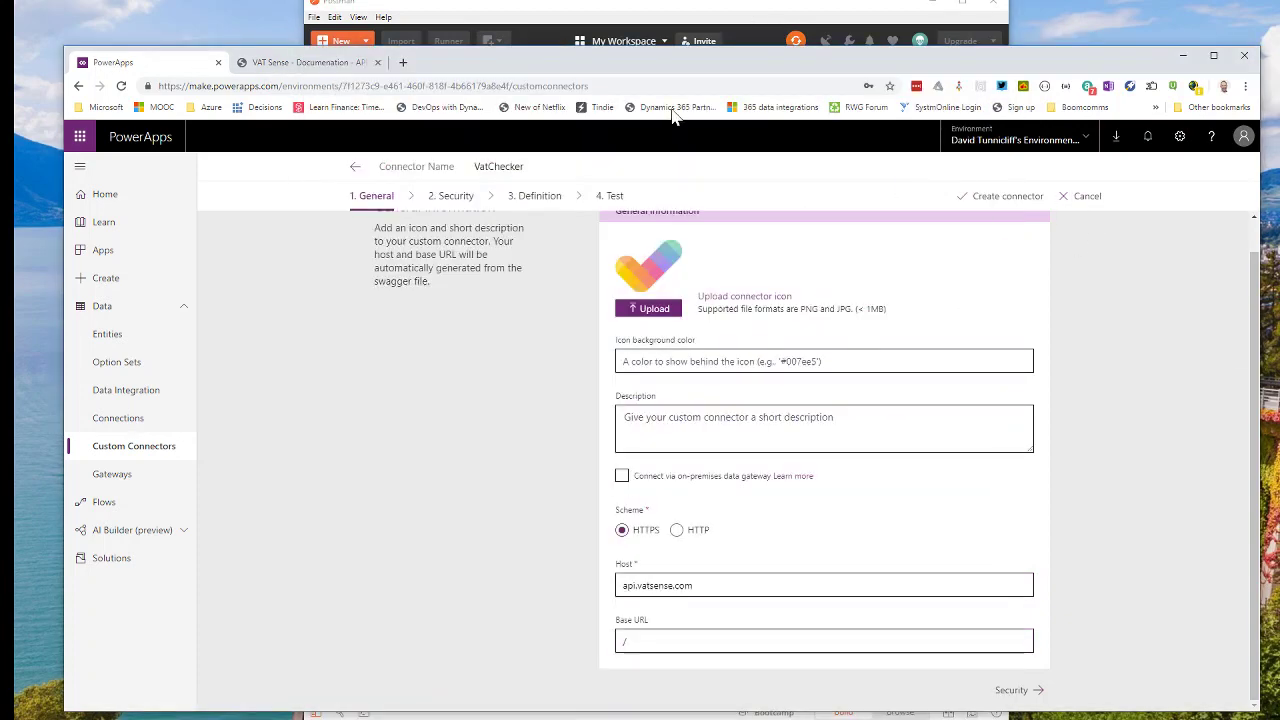
click(340, 62)
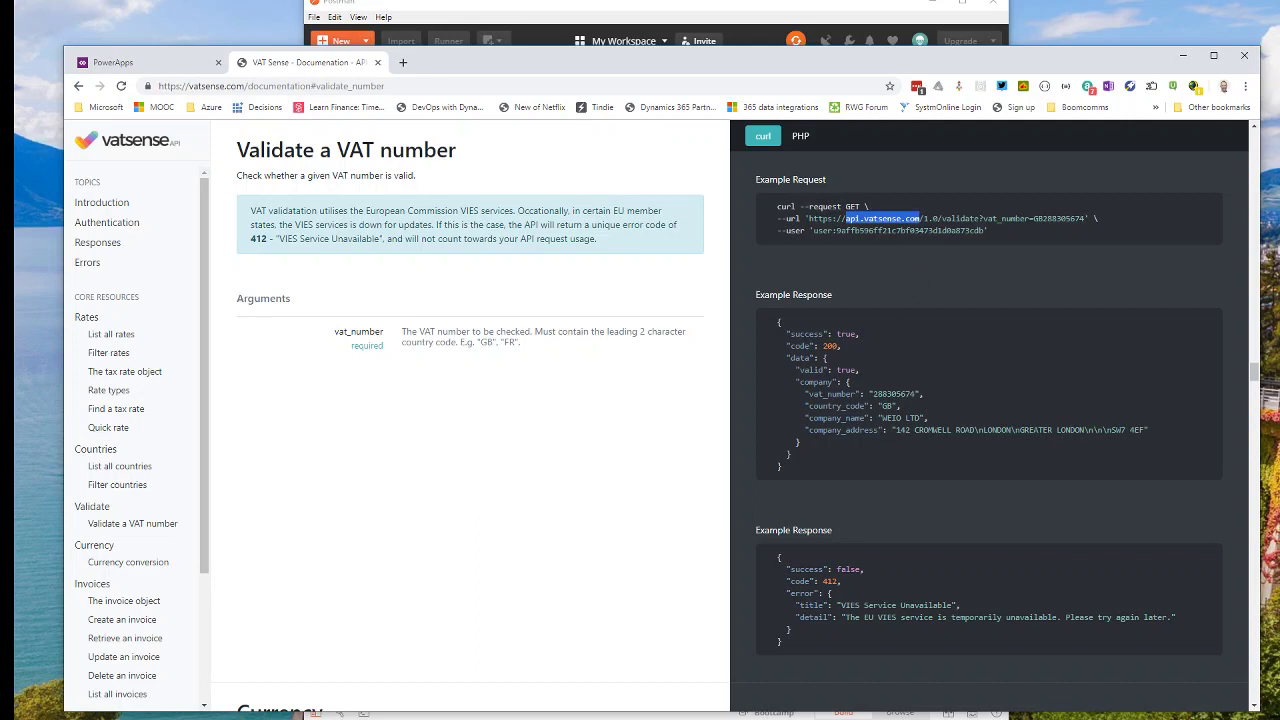
drag(928, 218, 942, 218)
click(135, 62)
click(622, 640)
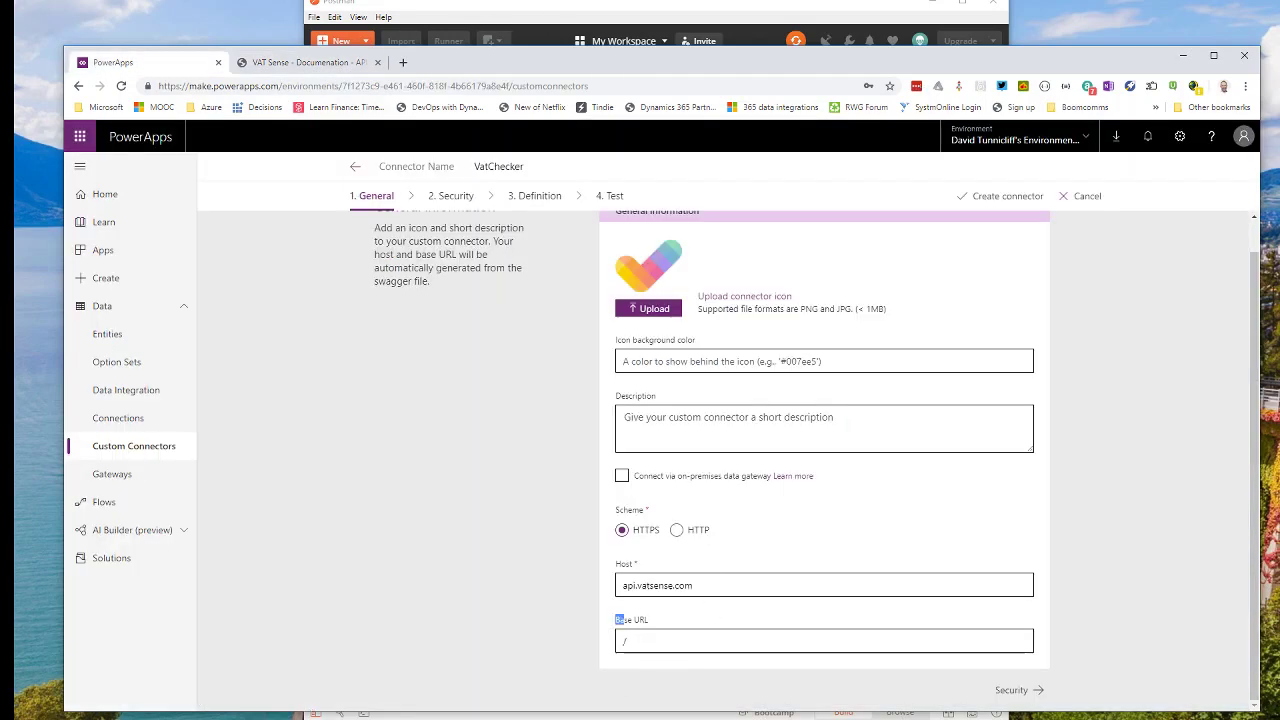
text(1.0/)
click(1012, 690)
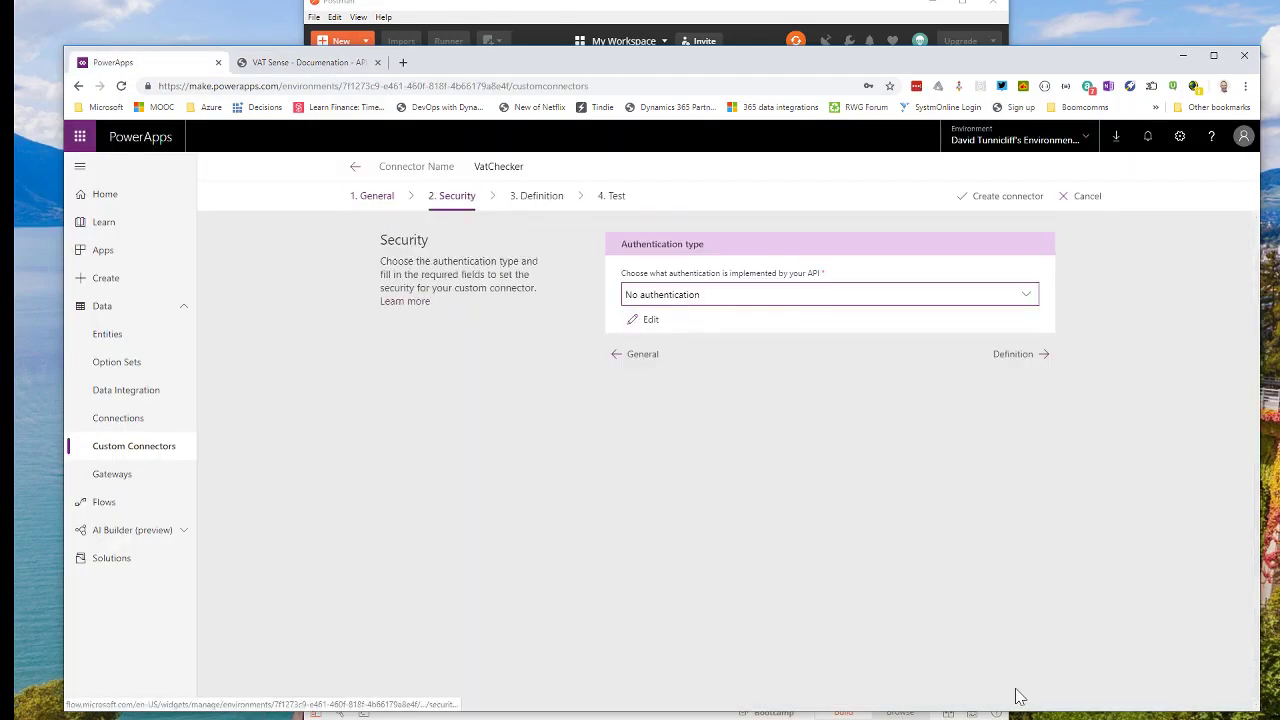
Switch VatChecker to Basic authentication with parameter labels user and password.
click(717, 292)
click(688, 341)
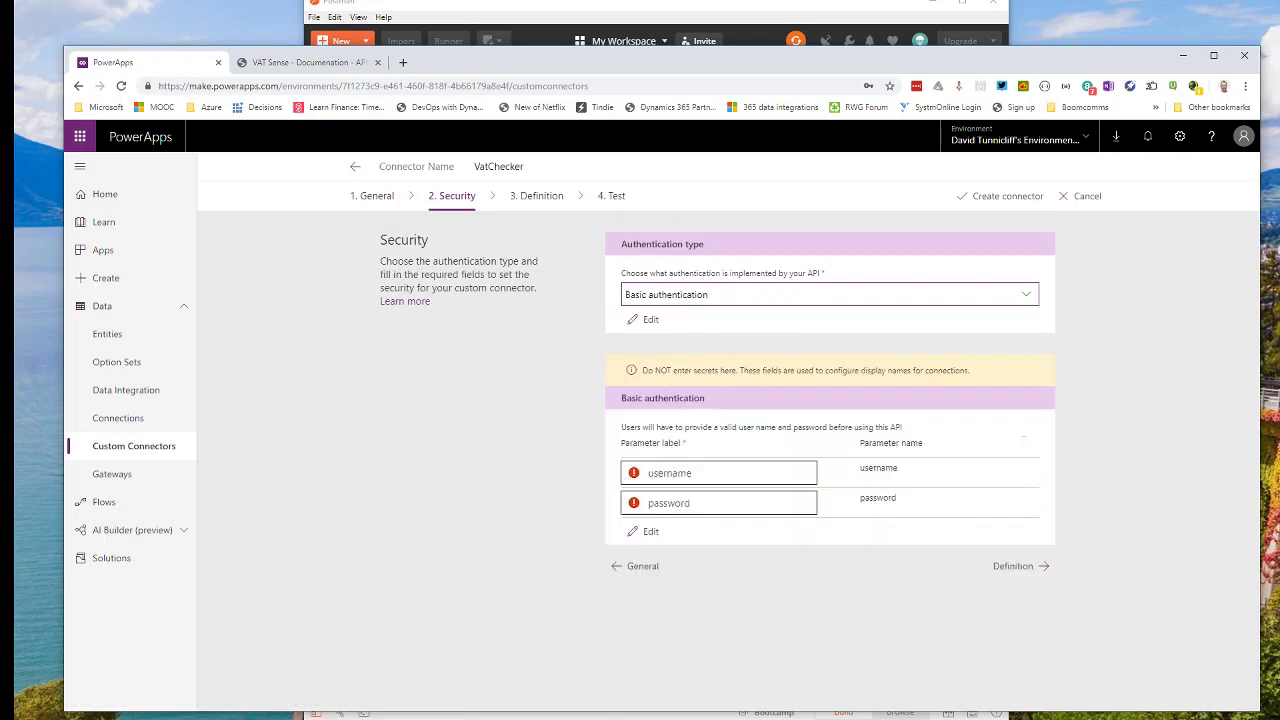
click(660, 473)
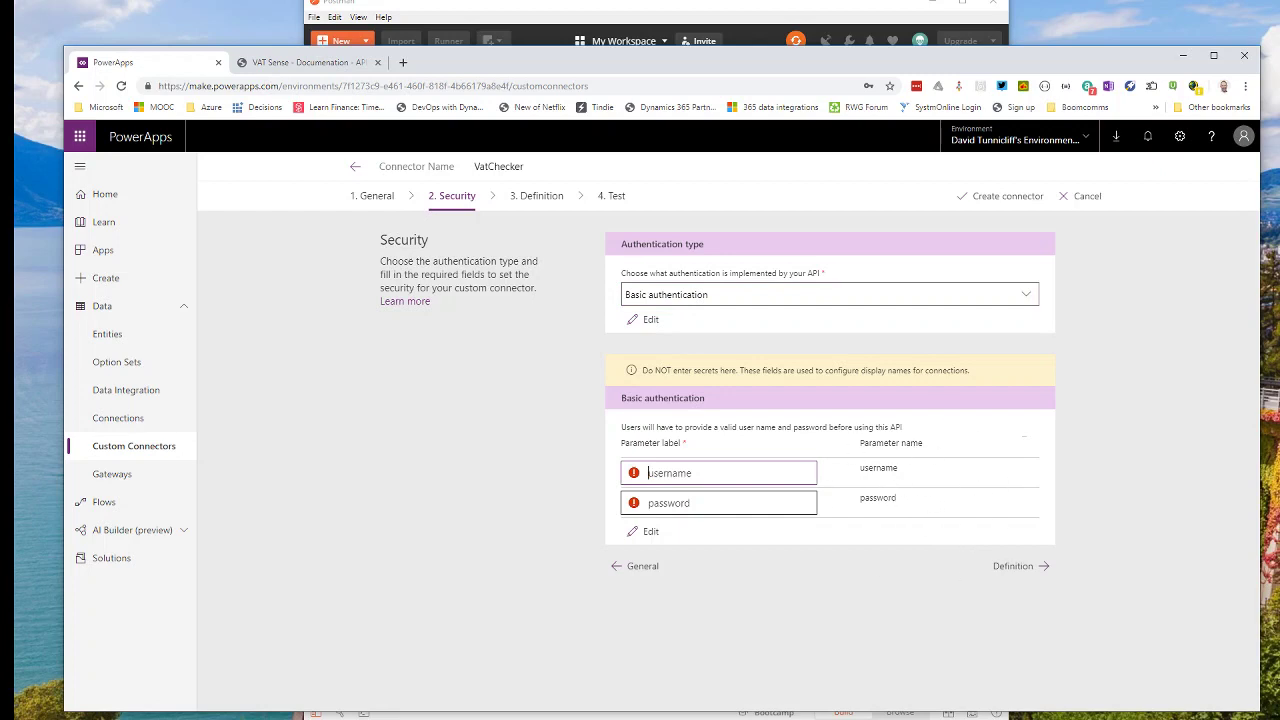
text(user)
click(649, 503)
text(password)
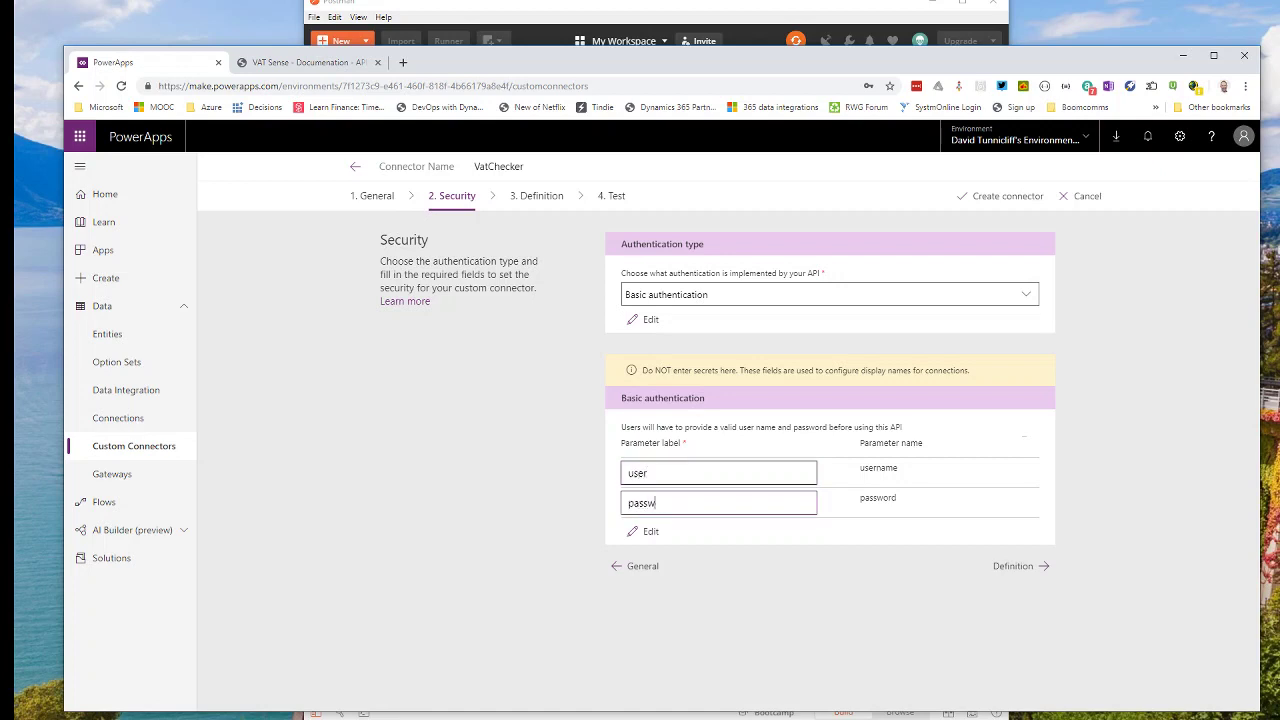
click(1008, 566)
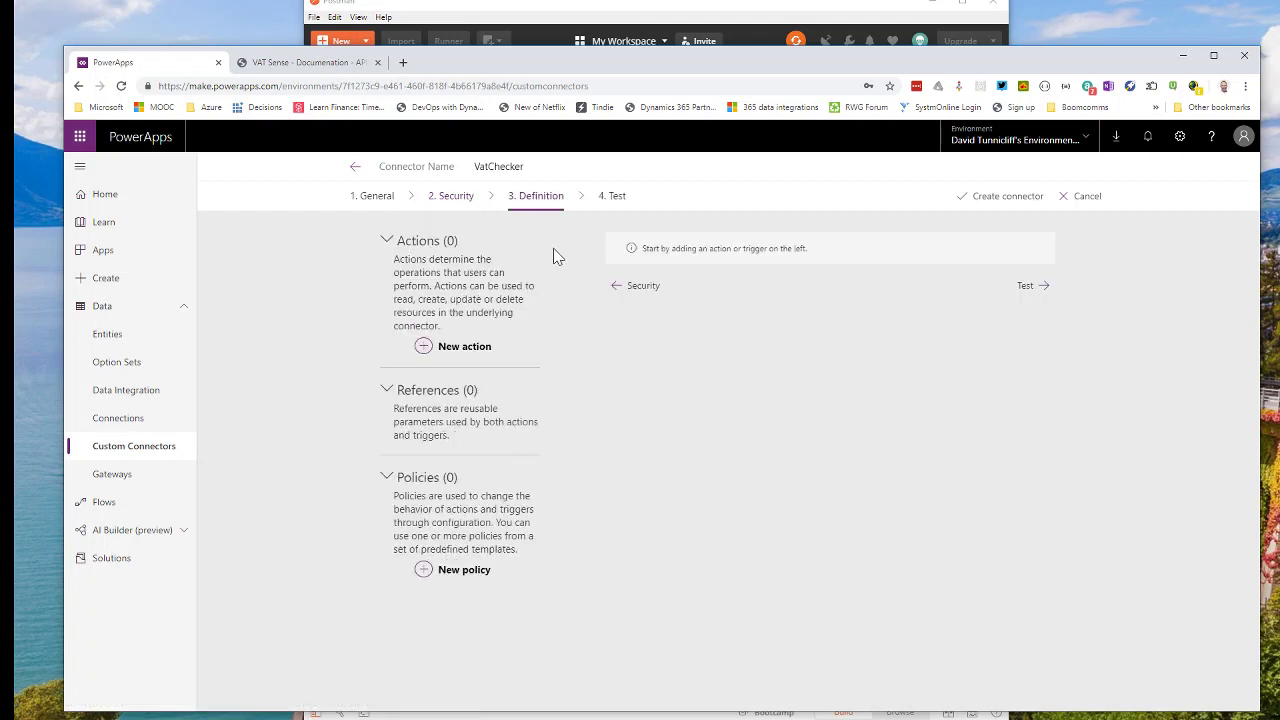
Add a new action with summary and description 'validate' and operation ID Validate.
click(457, 358)
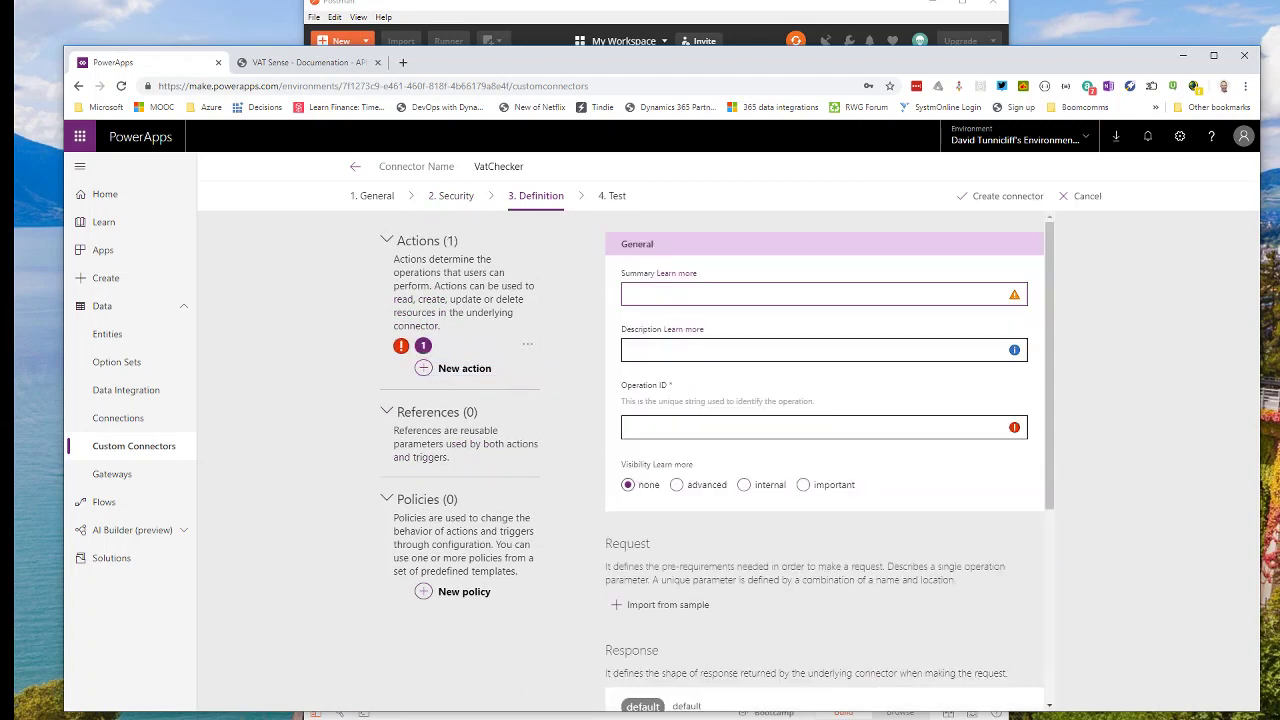
text(validate)
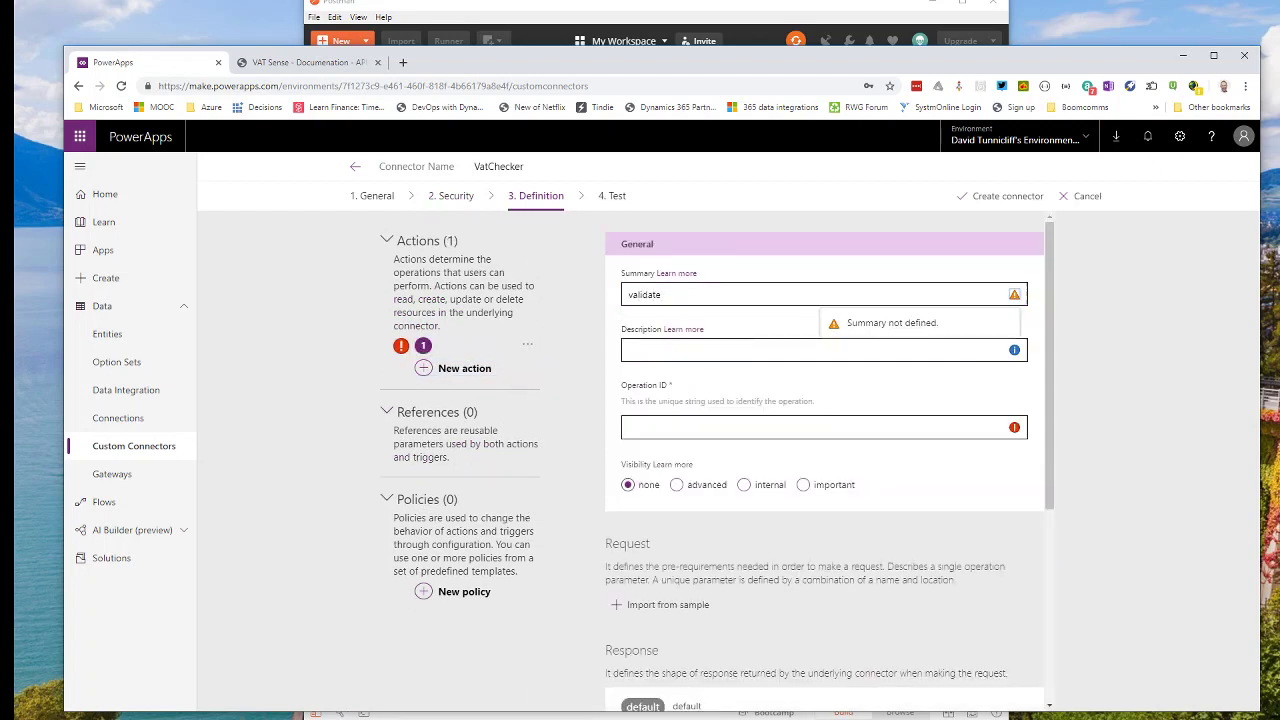
click(680, 350)
text(va)
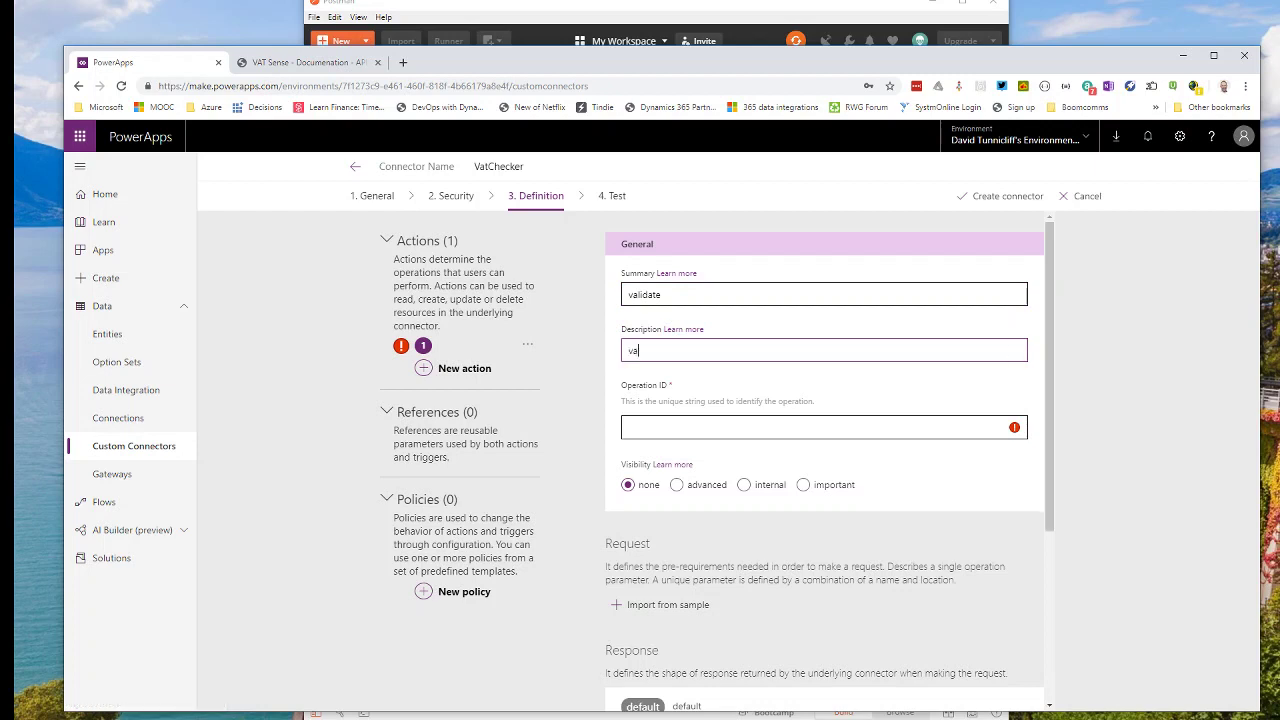
text(lidate)
key(Tab)
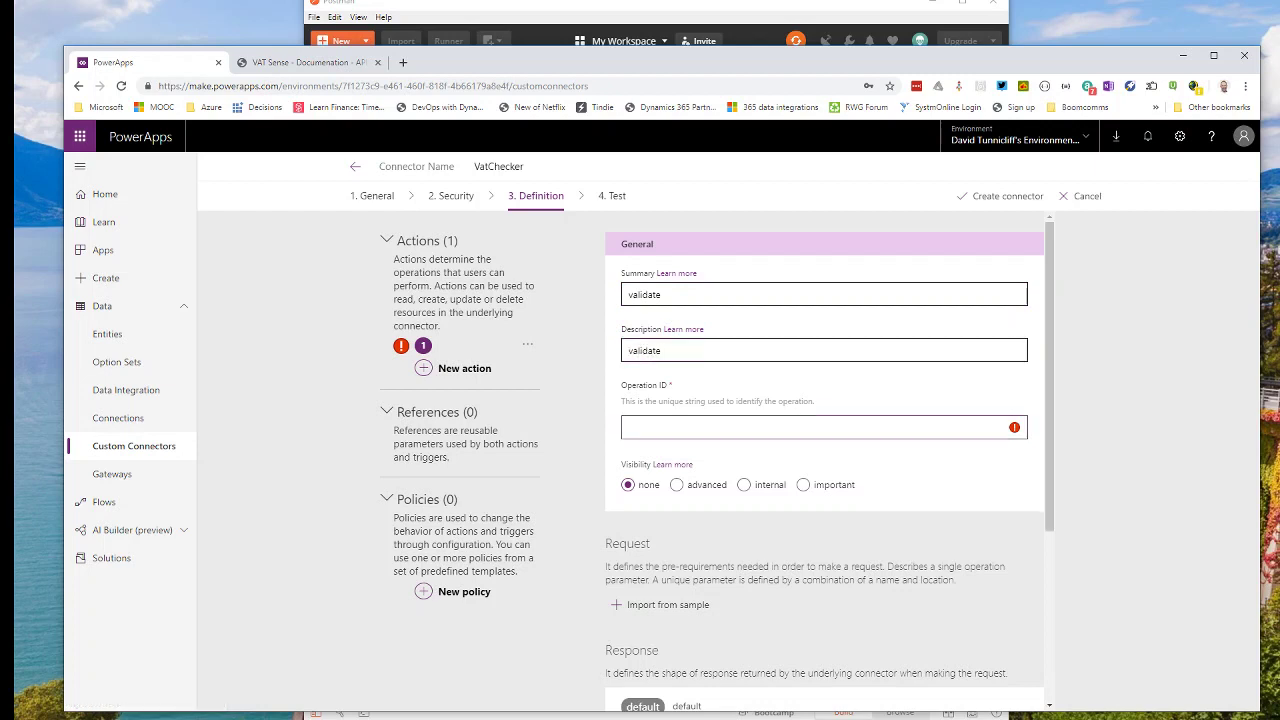
text(Validate)
scroll(640, 428, down, 1)
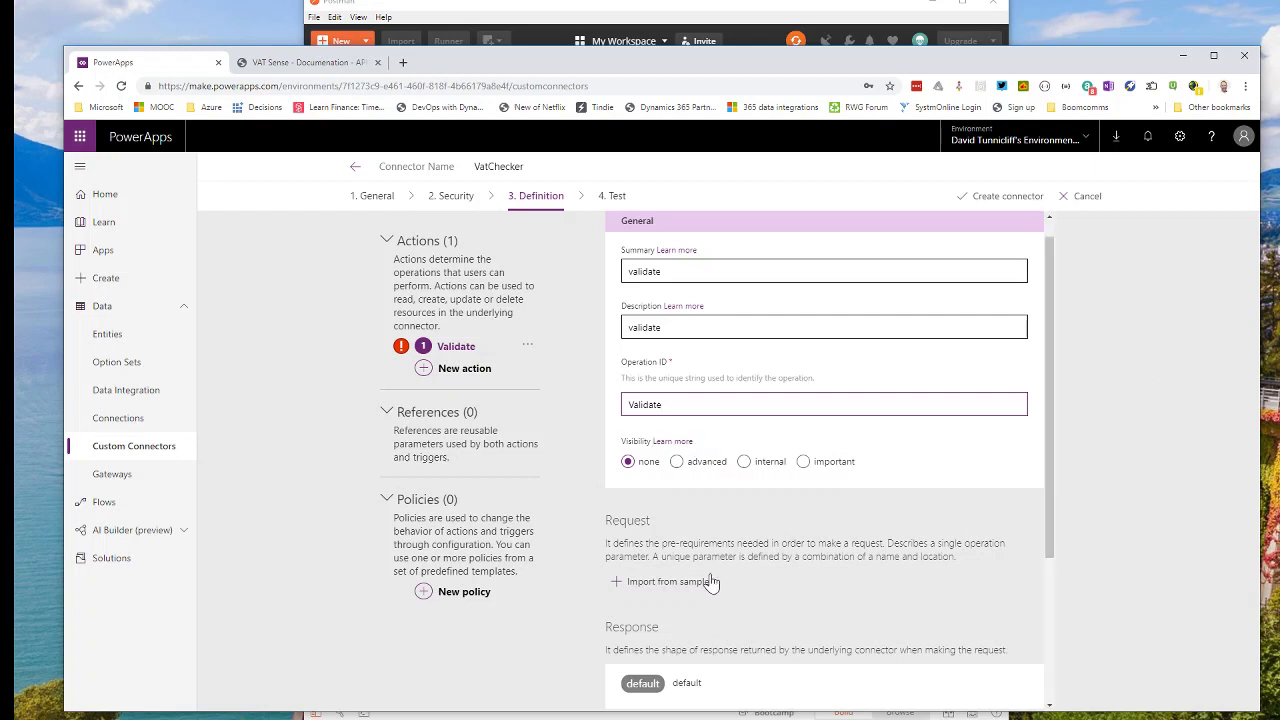
scroll(690, 531, down, 2)
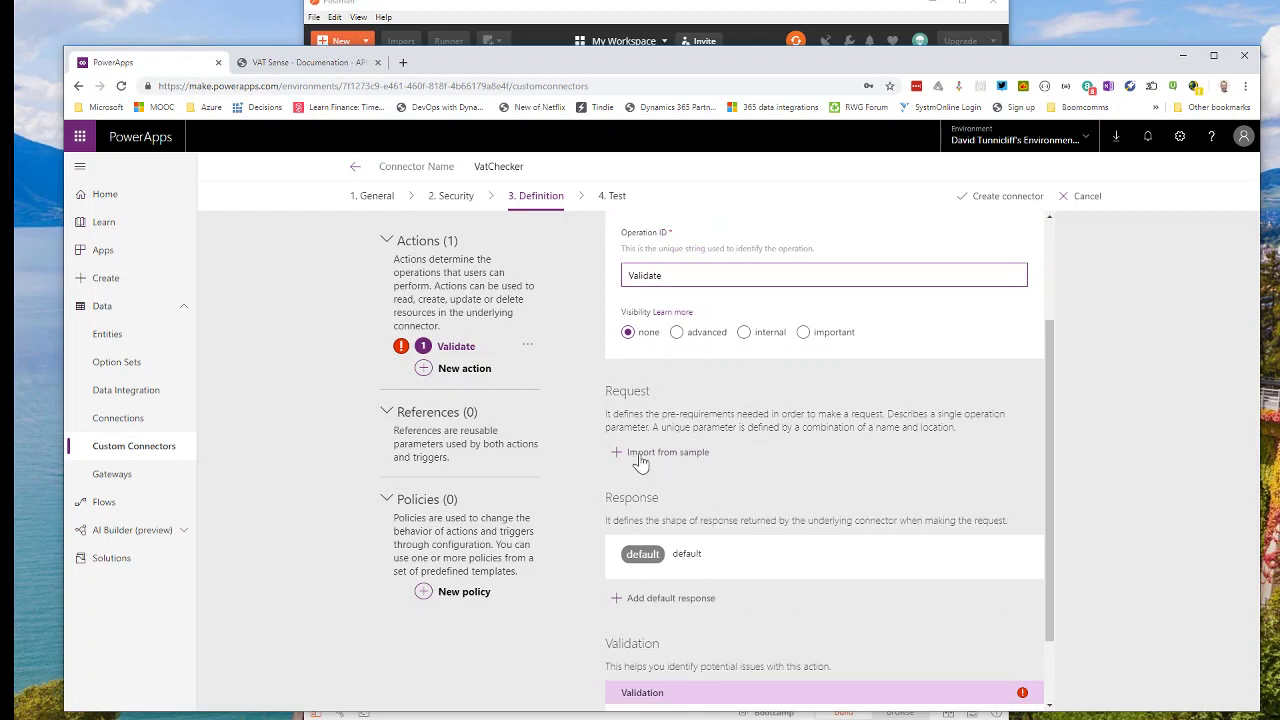
click(640, 455)
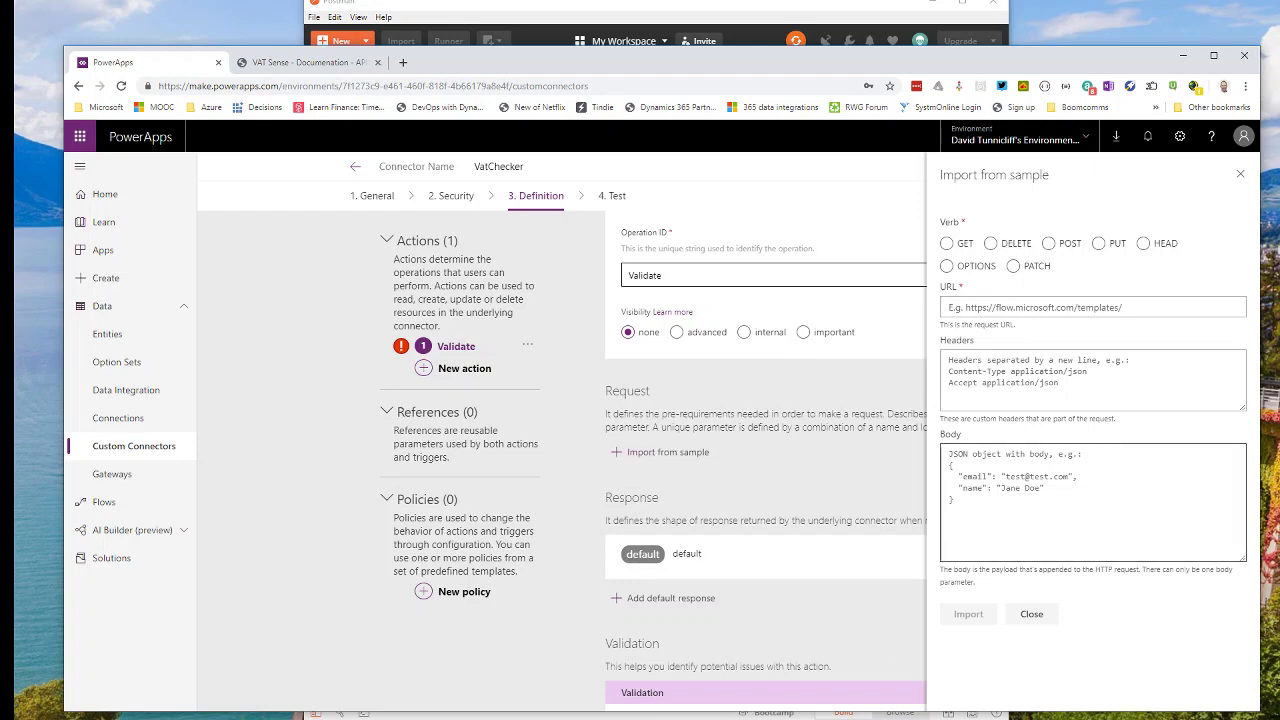
click(947, 244)
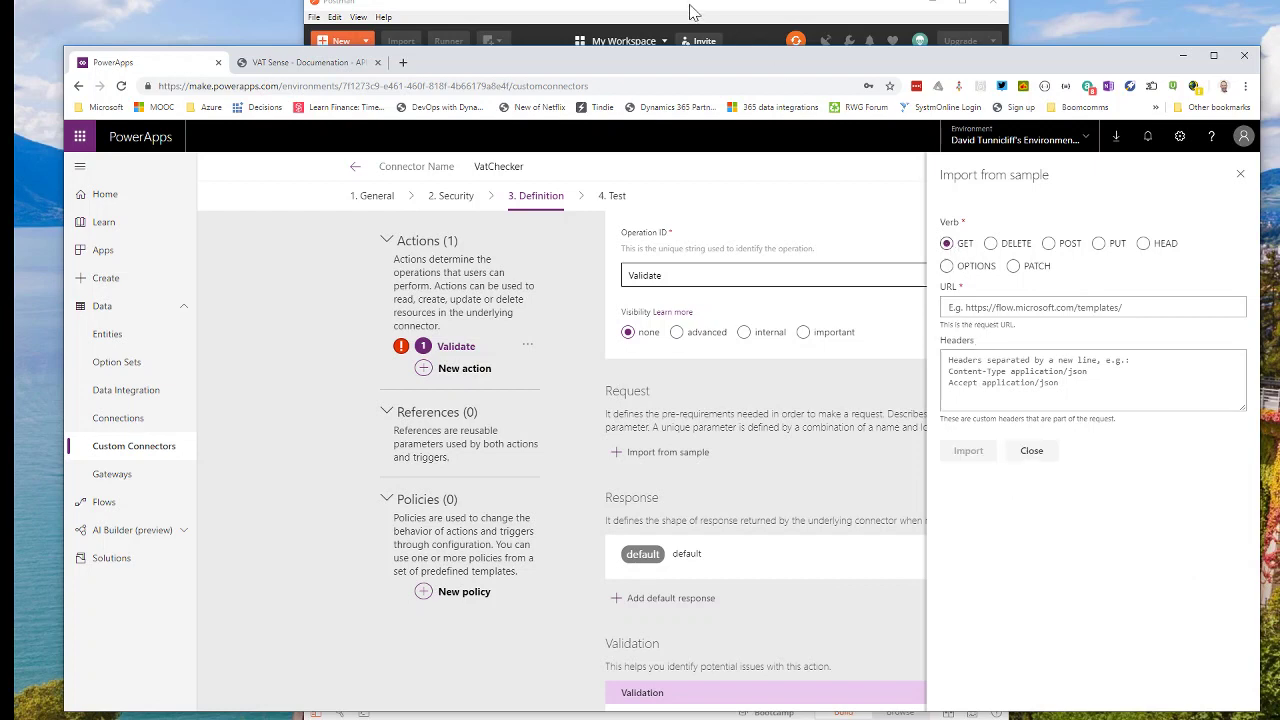
click(690, 12)
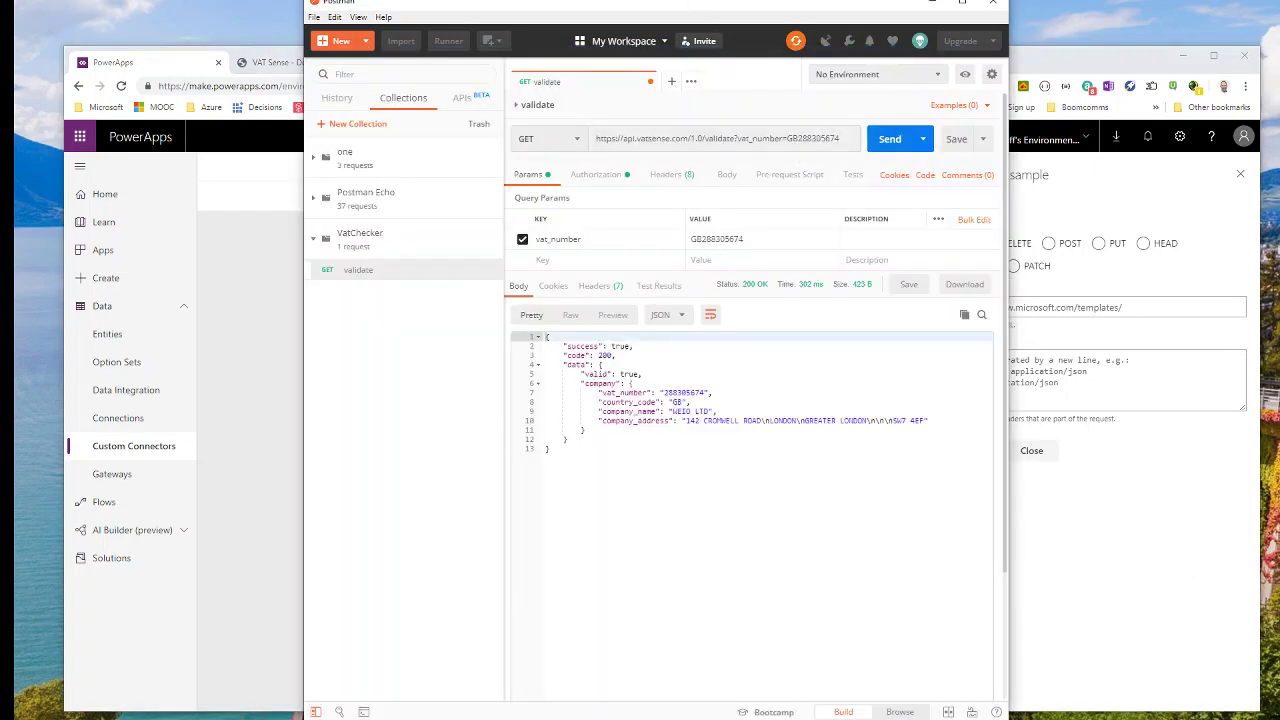
drag(840, 138, 570, 146)
key(ctrl+c)
click(1141, 514)
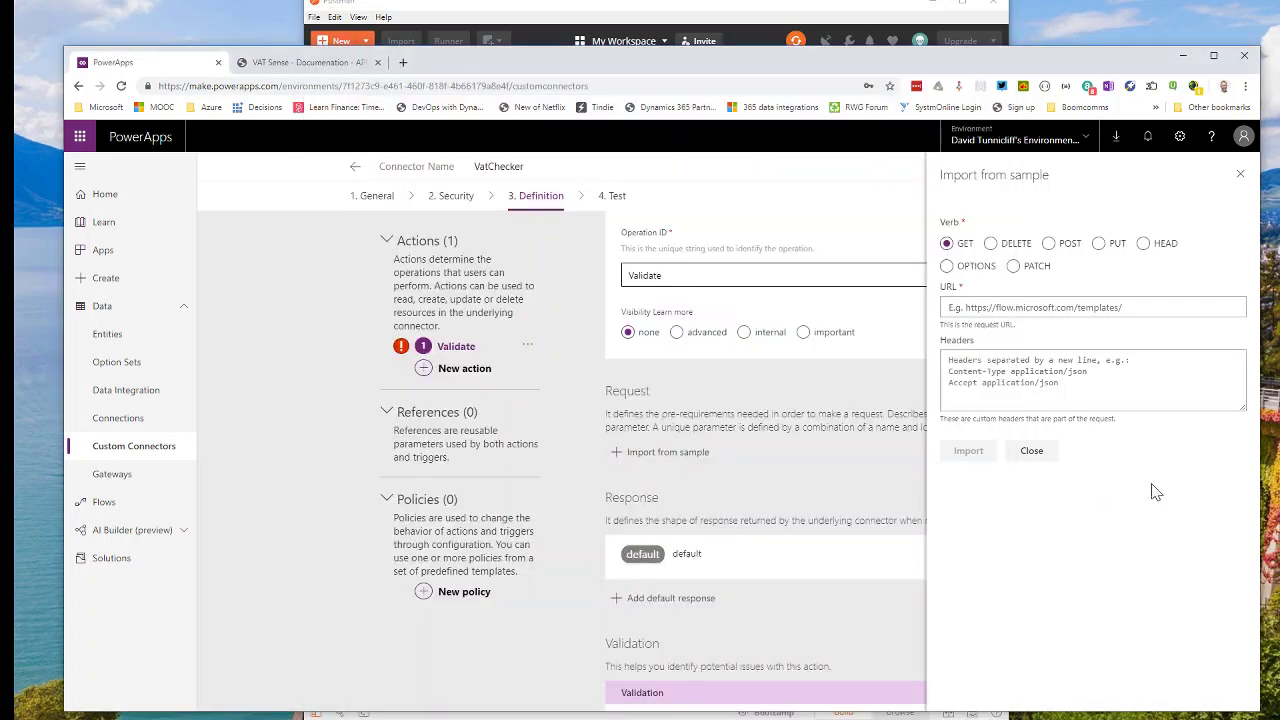
click(1000, 305)
key(ctrl+v)
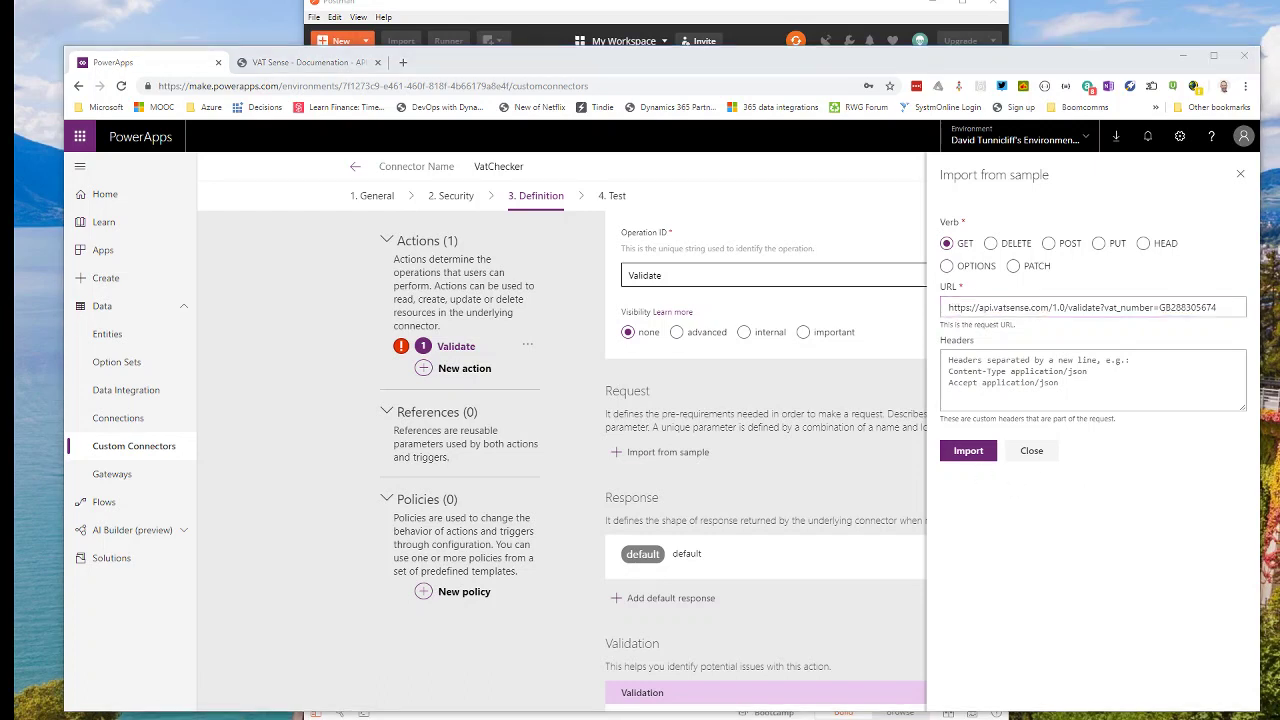
click(969, 451)
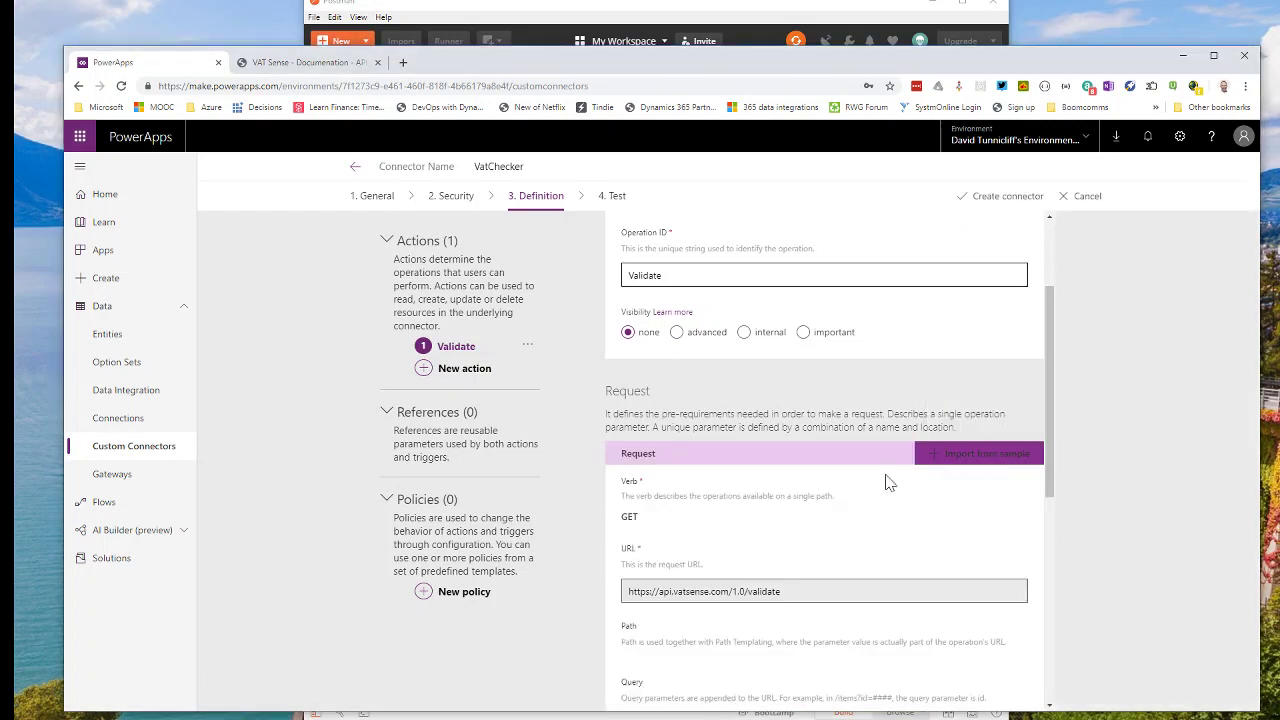
Import Postman's JSON reply body as the Validate action's default response.
scroll(777, 527, down, 2)
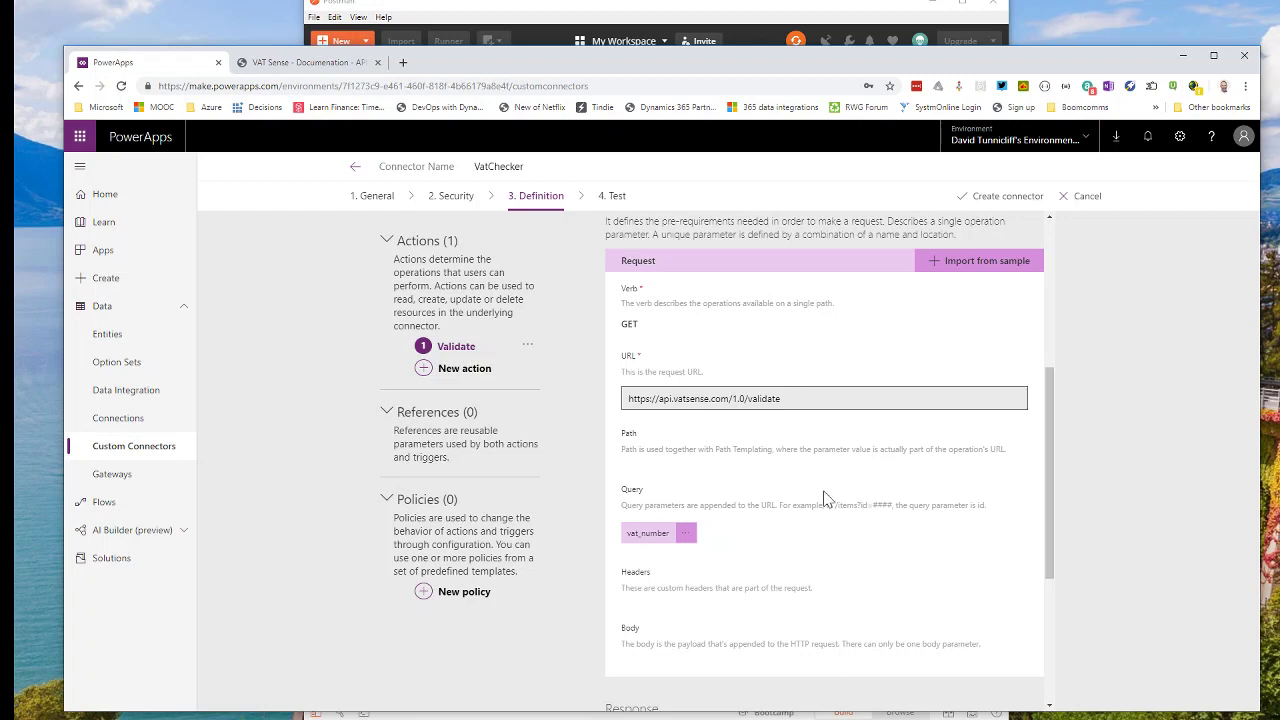
scroll(826, 505, down, 1)
scroll(826, 517, down, 5)
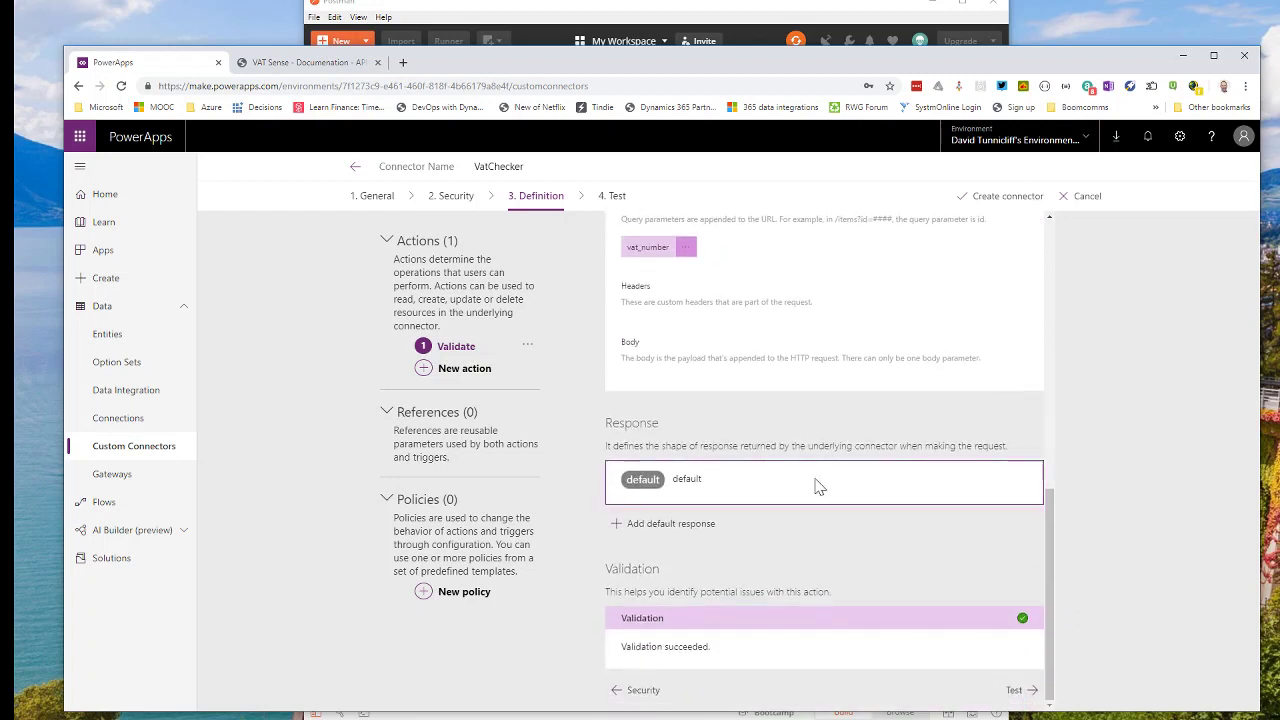
click(697, 528)
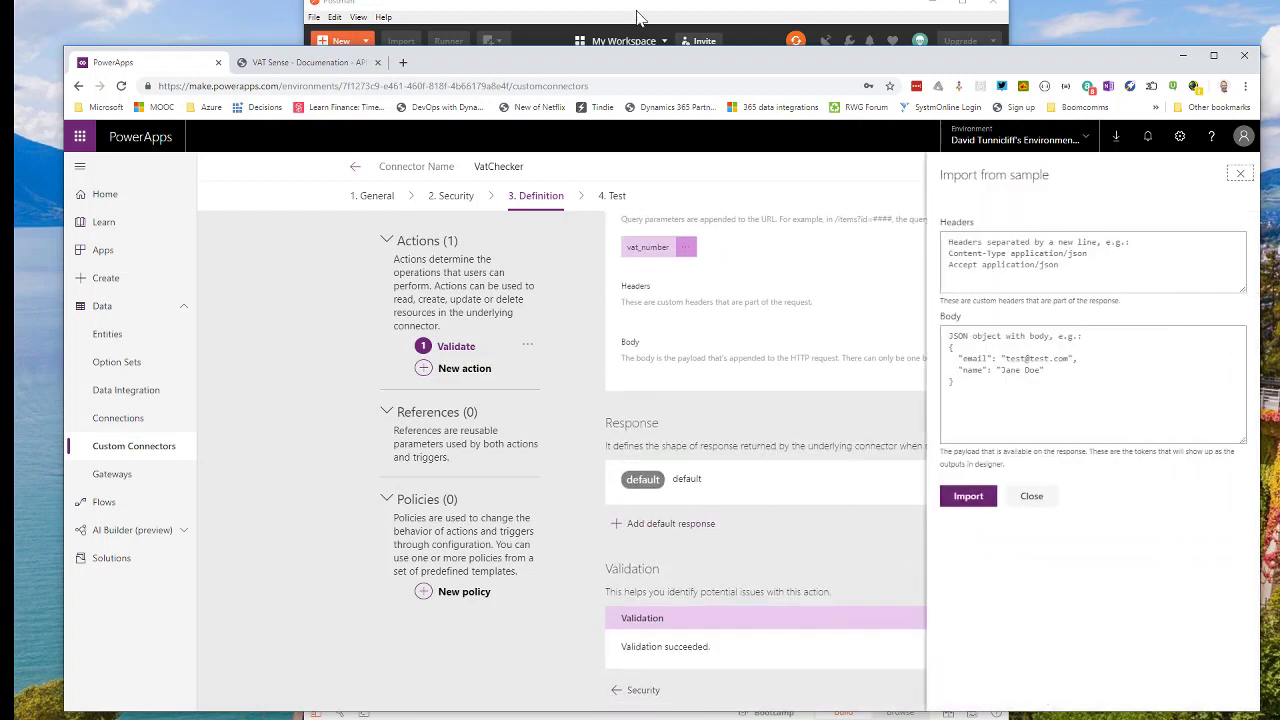
click(643, 22)
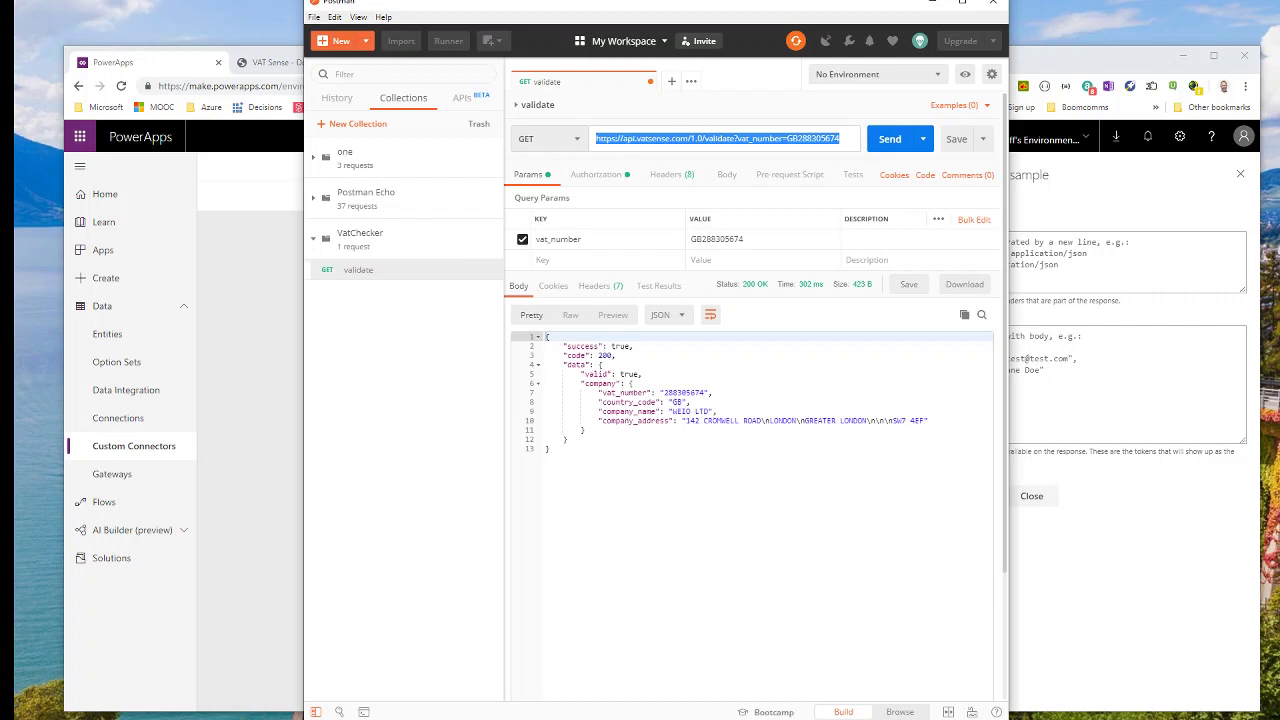
drag(570, 452, 518, 340)
click(1014, 416)
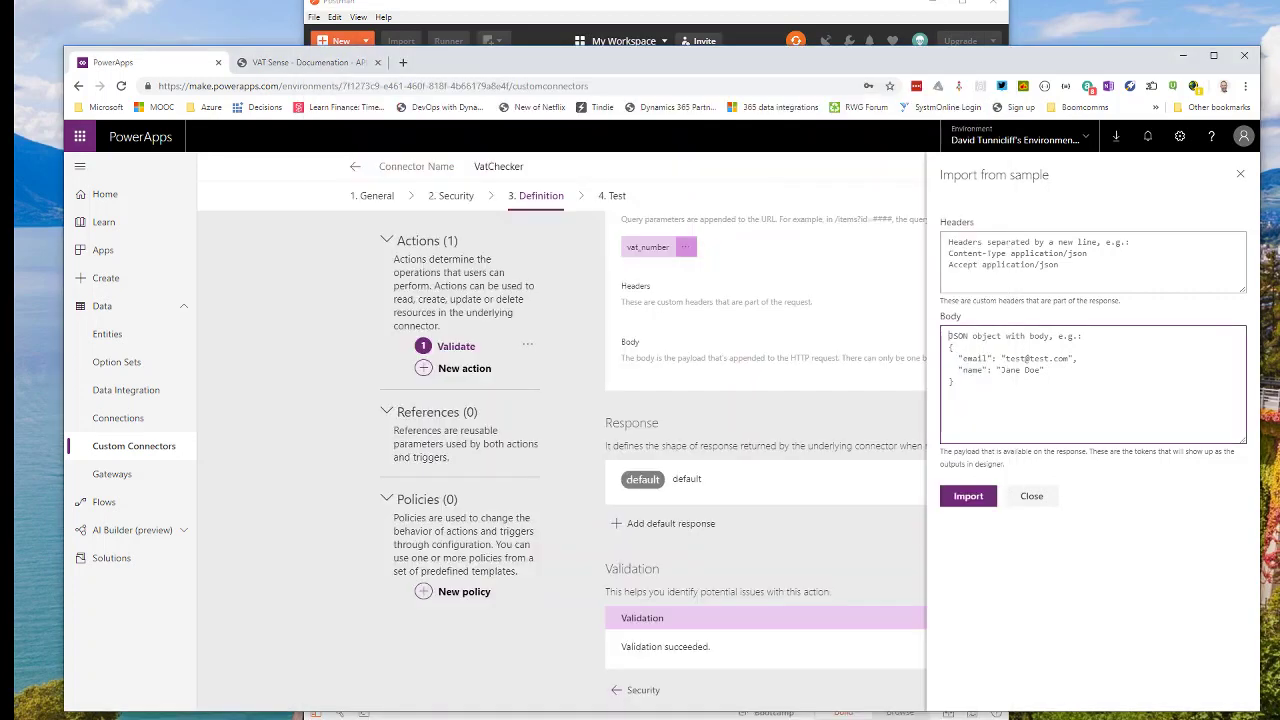
click(884, 314)
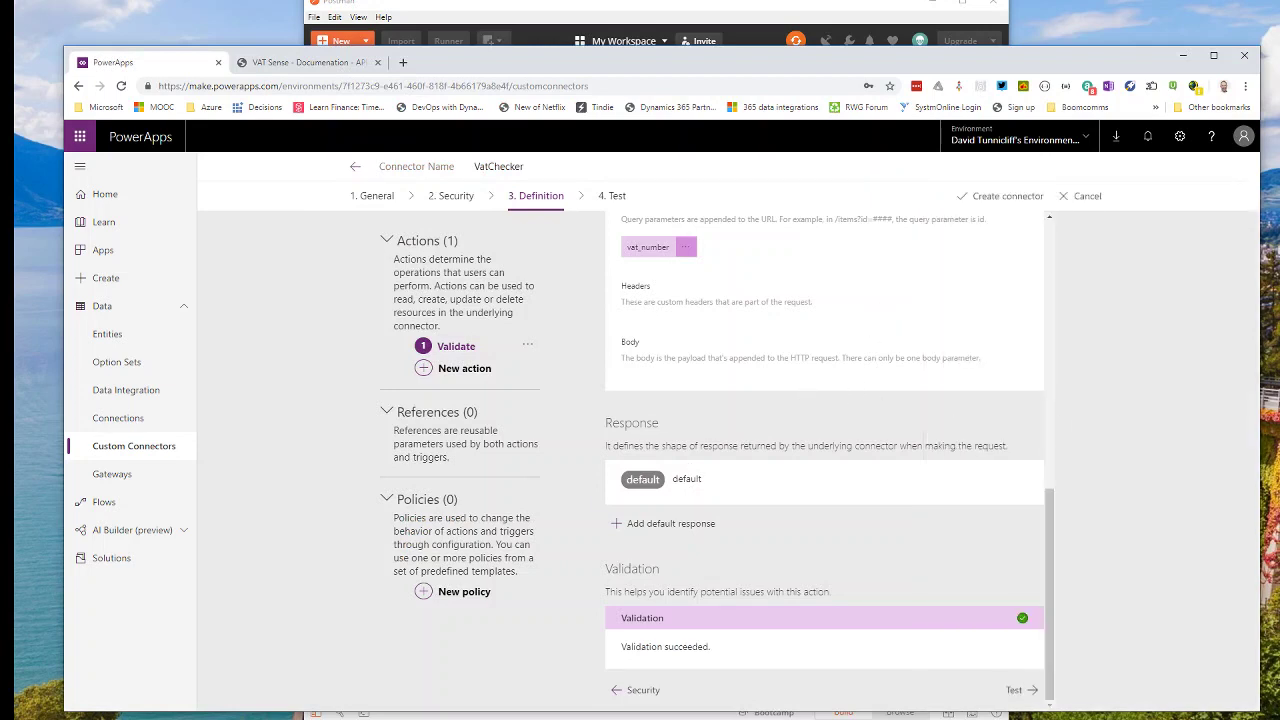
click(658, 524)
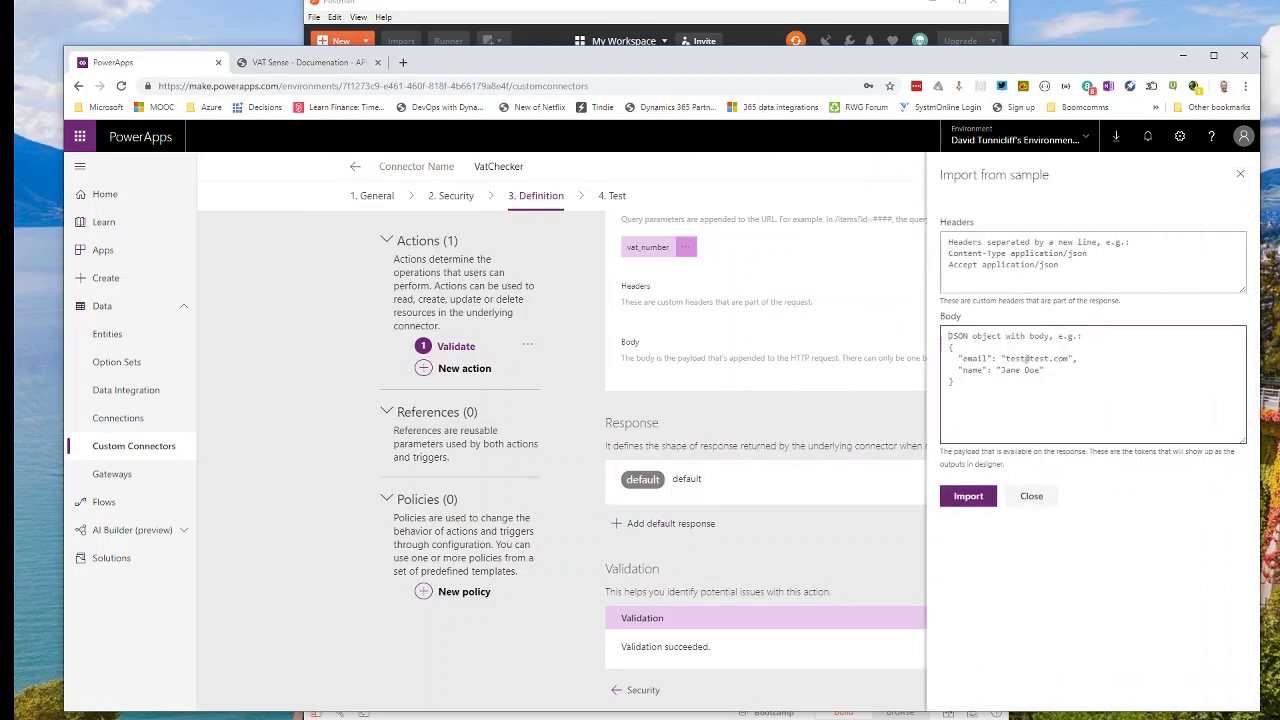
key(ctrl+v)
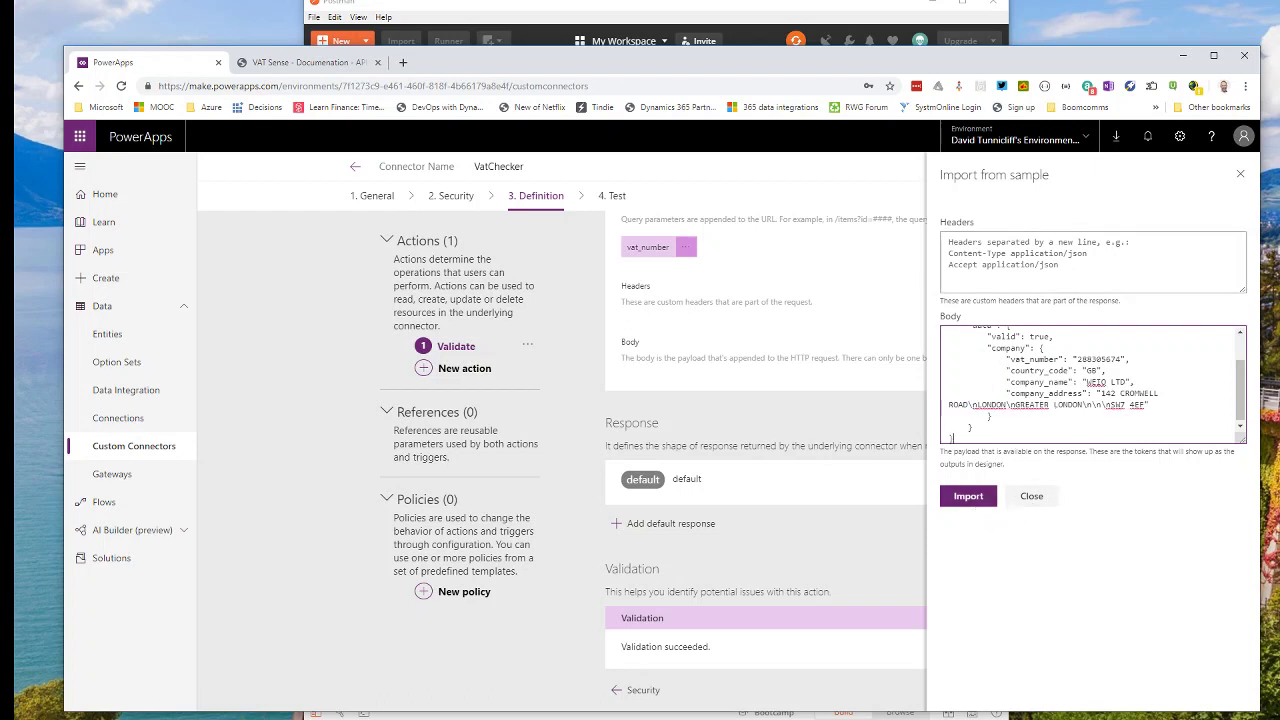
click(985, 498)
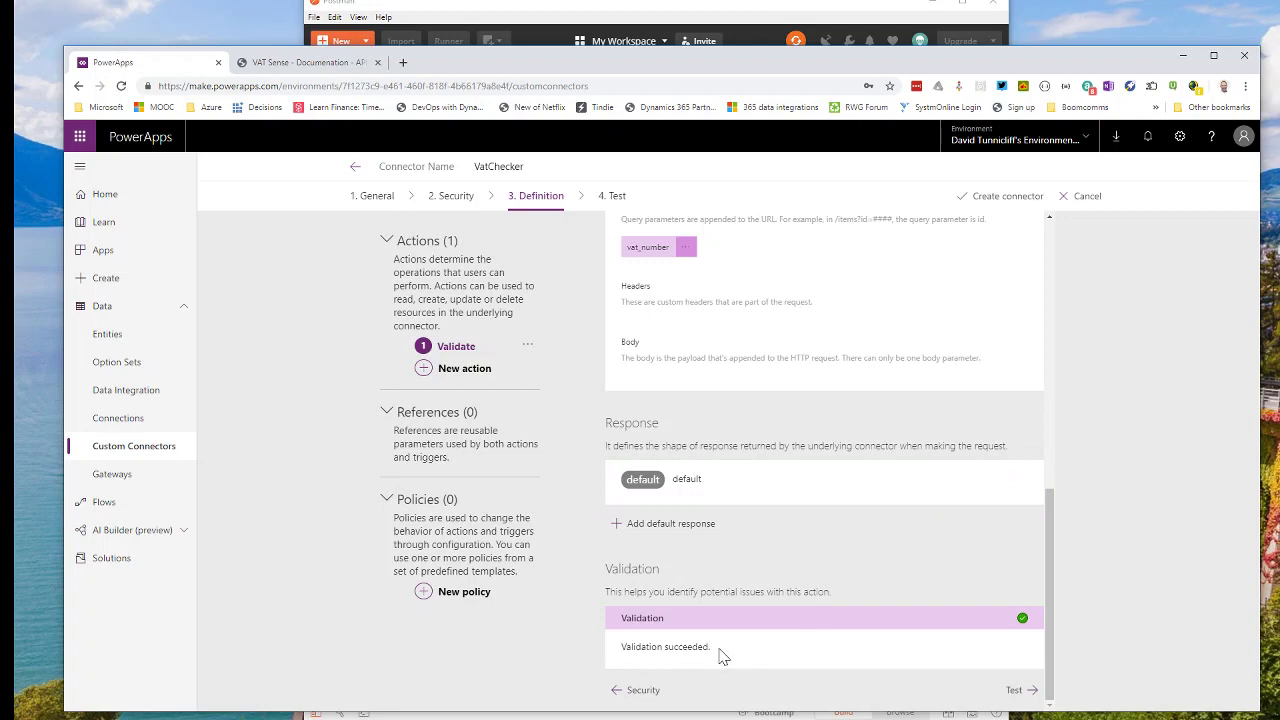
Save VatChecker as a custom connector and go to its Test step with the Validate operation.
click(1018, 691)
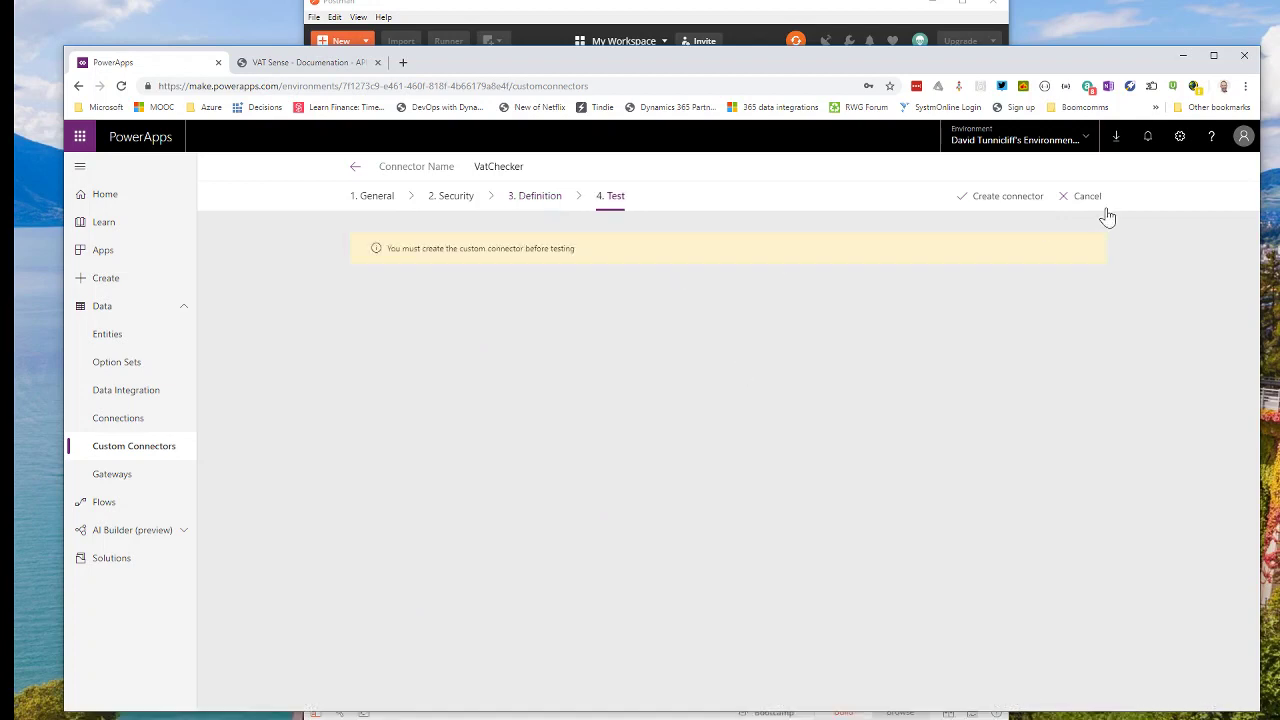
click(1030, 199)
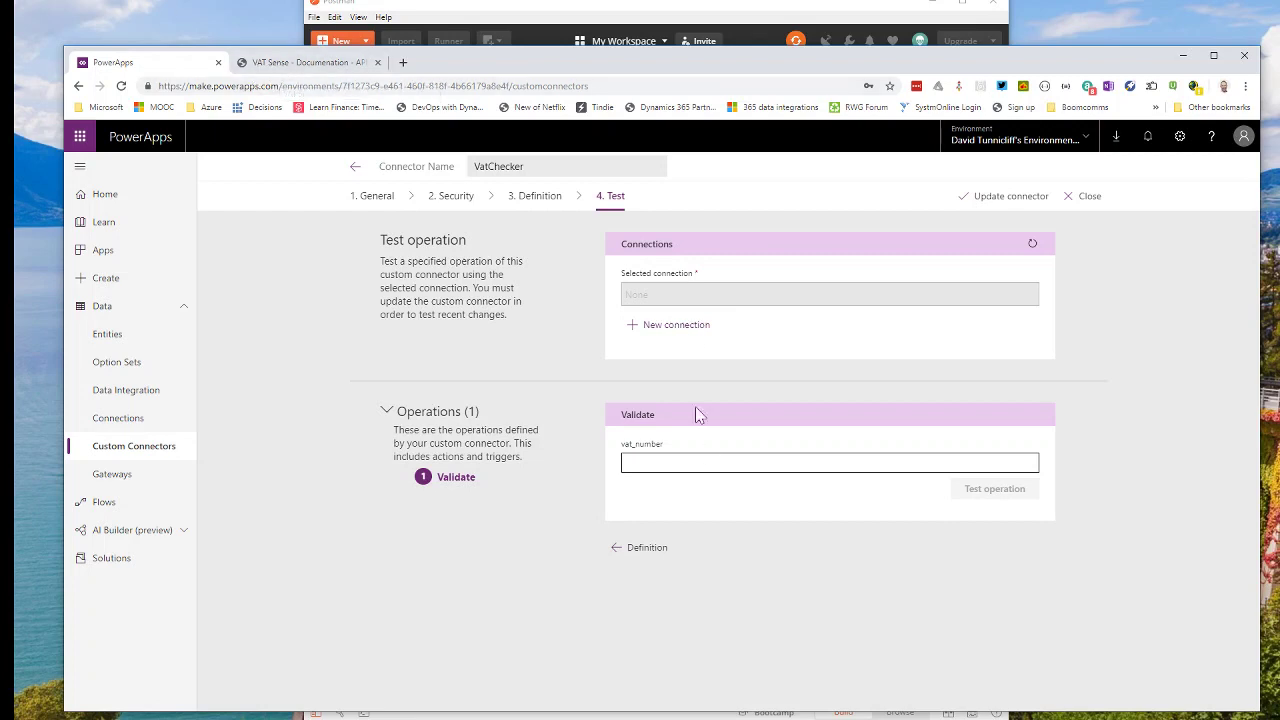
Start a new VatChecker connection and copy the API key from the VAT Sense dashboard.
click(666, 328)
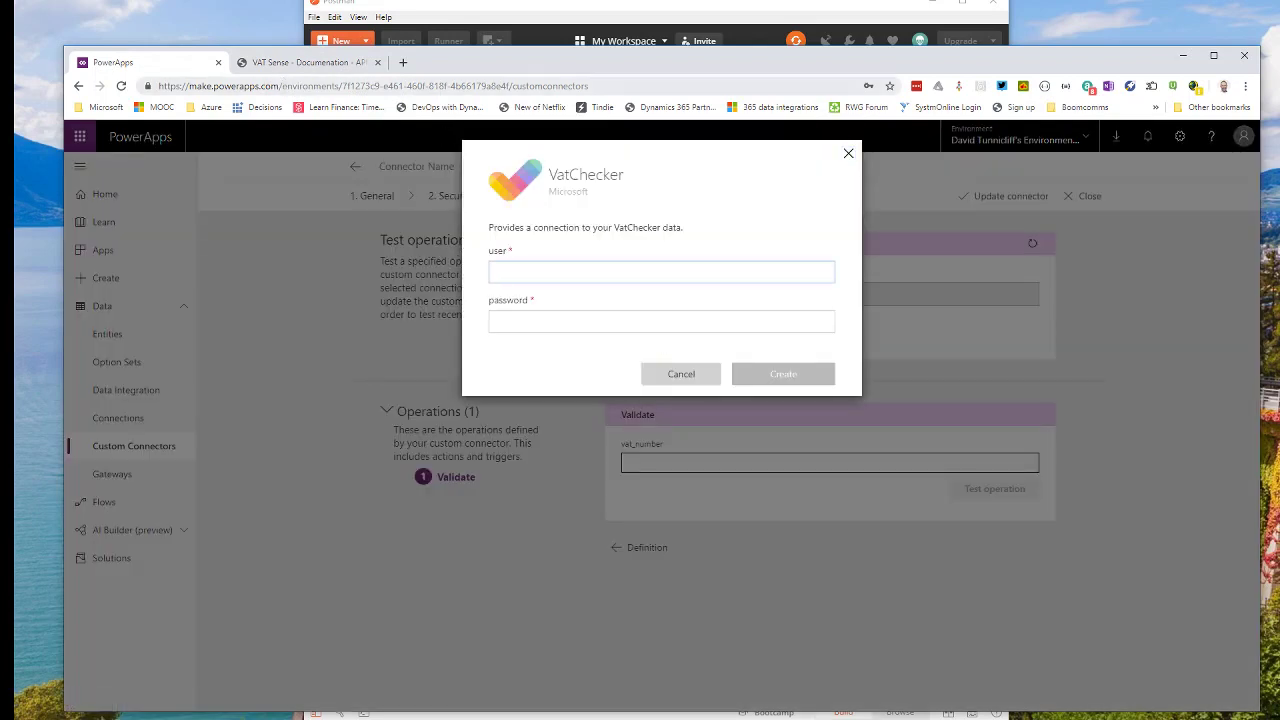
click(316, 66)
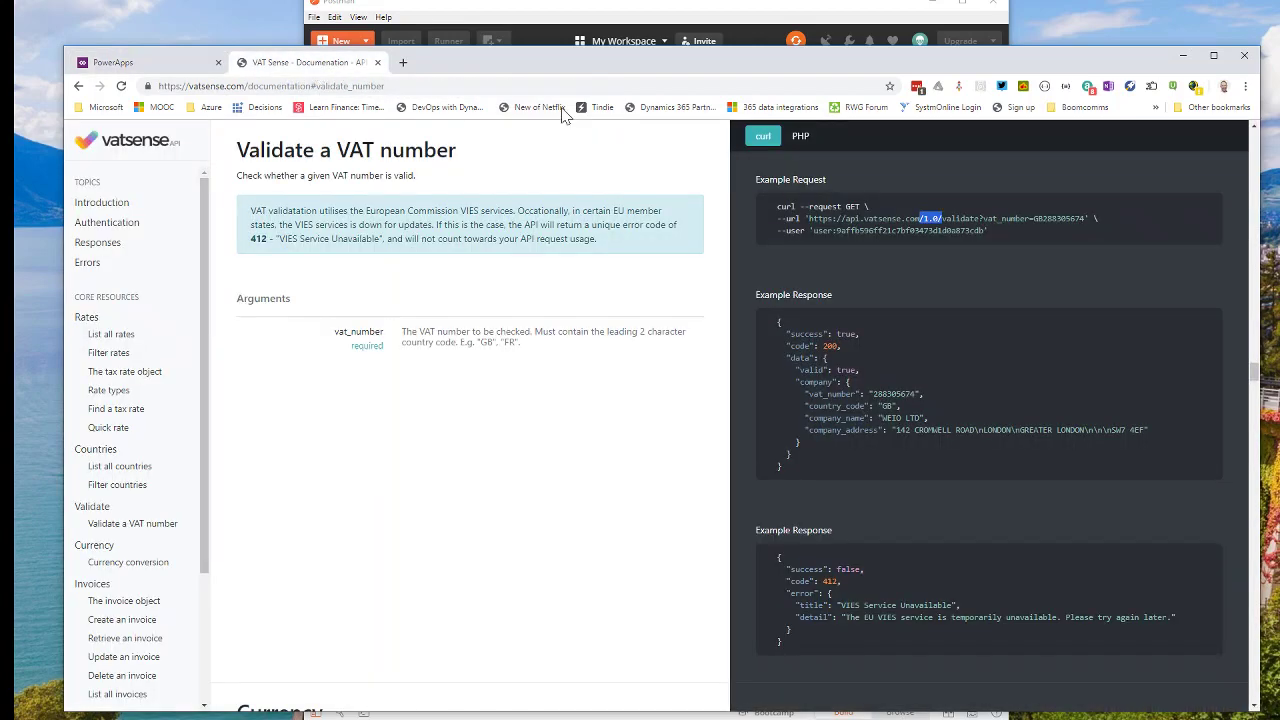
click(125, 146)
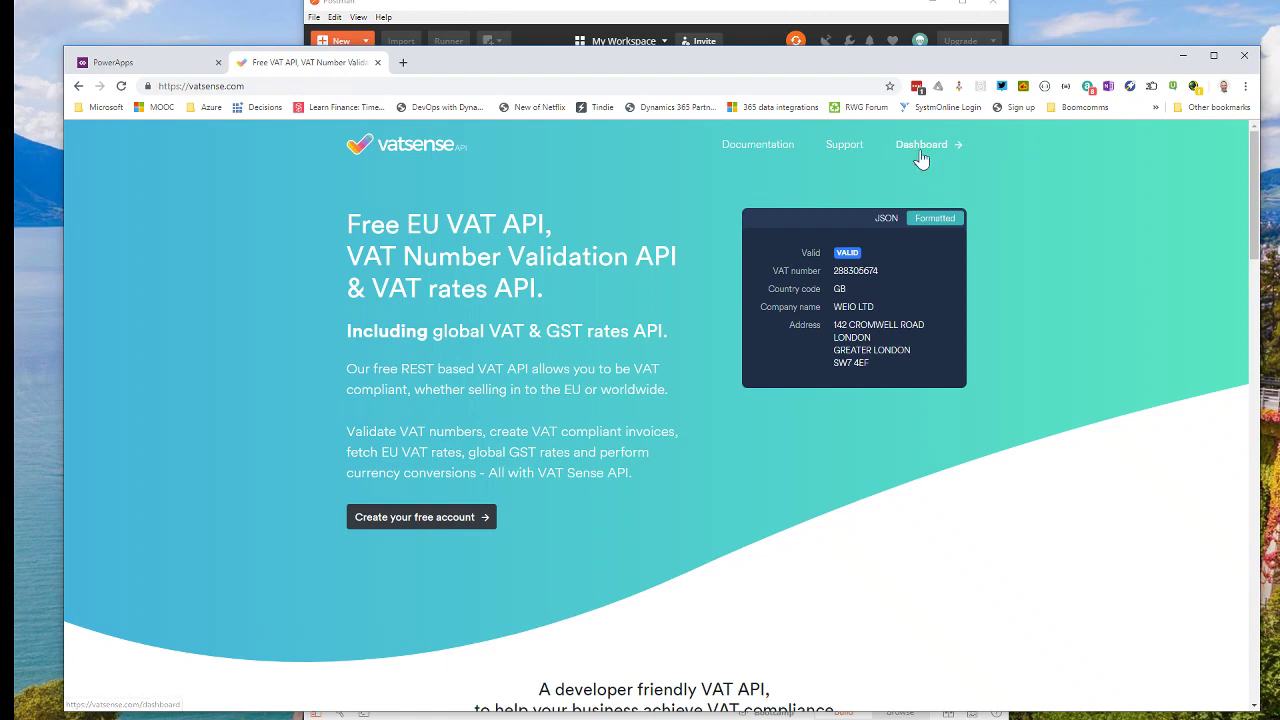
click(919, 153)
click(930, 366)
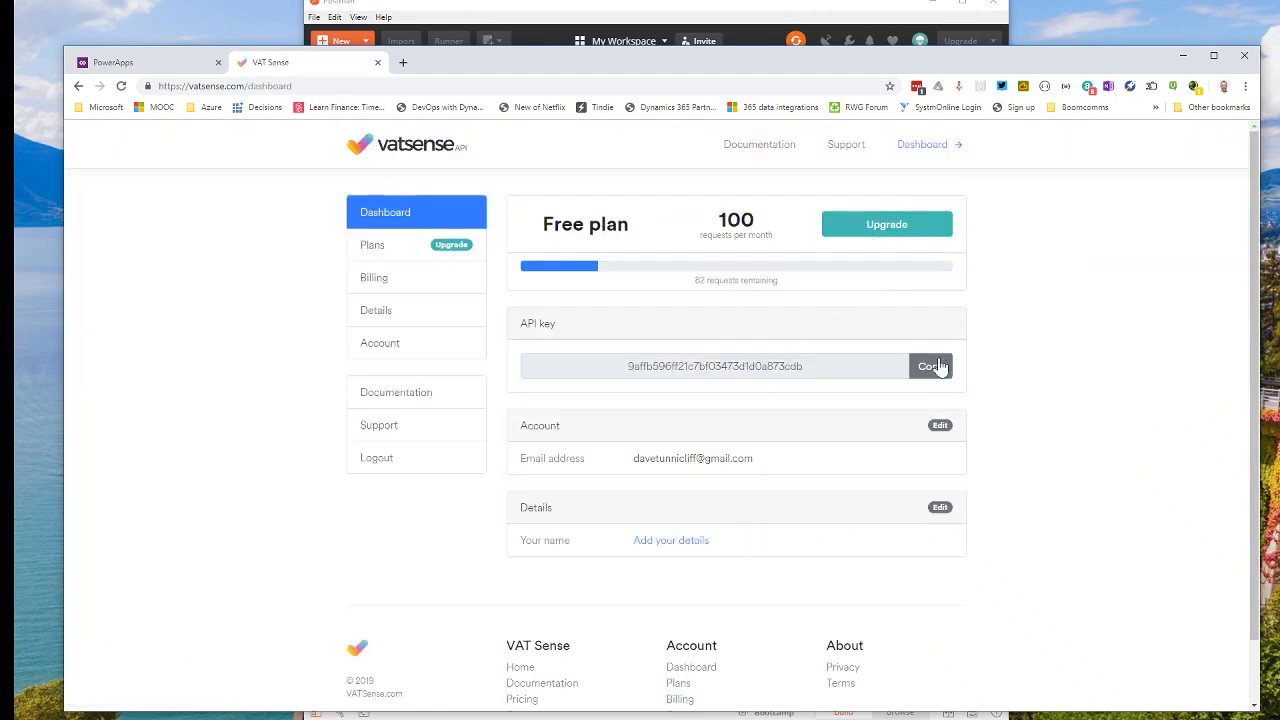
Paste the VAT Sense API key as the password and create the VatChecker connection.
click(155, 63)
click(430, 8)
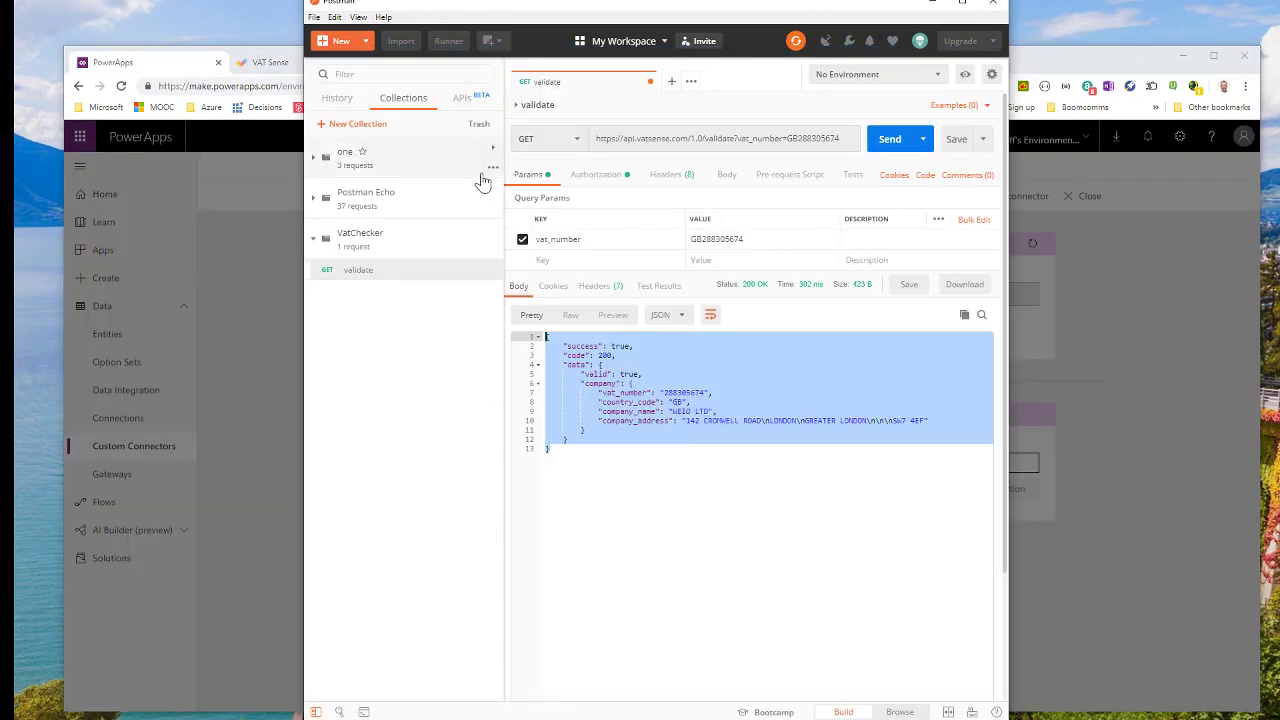
click(200, 64)
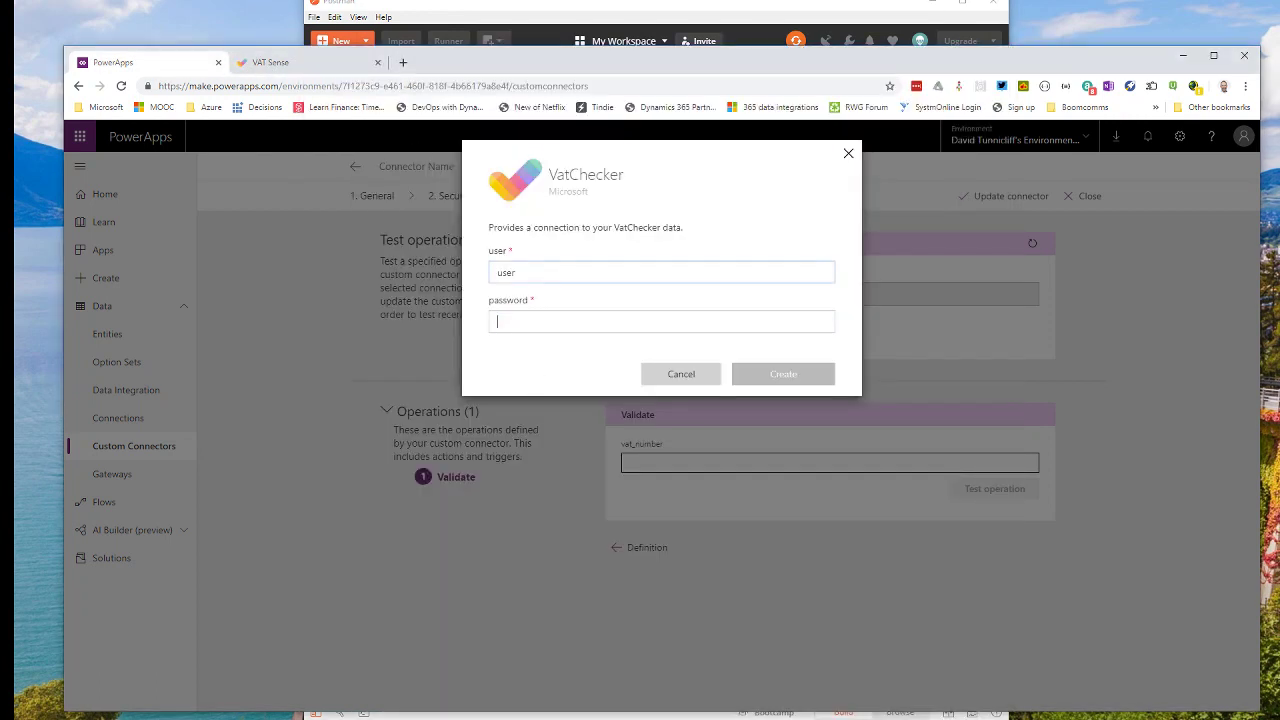
key(ctrl+v)
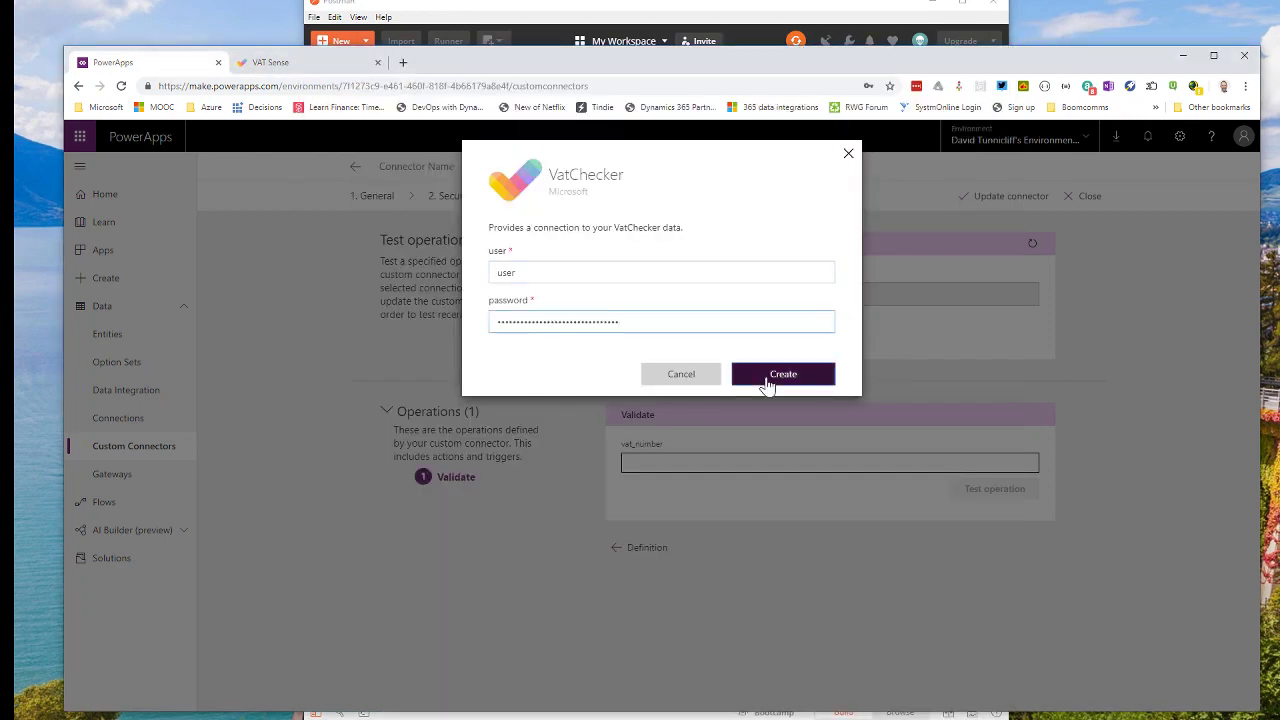
click(772, 378)
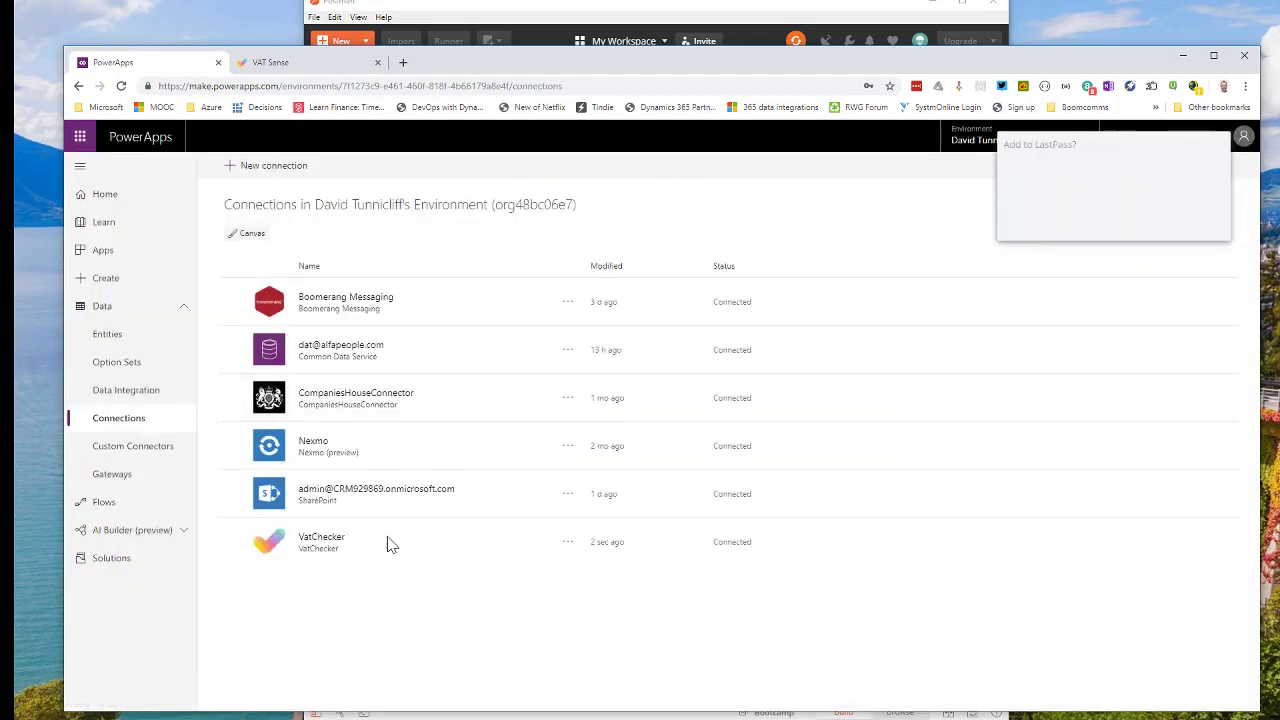
Reopen the VatChecker connector's Test step from Custom Connectors, then bring Postman's validate request forward.
click(158, 455)
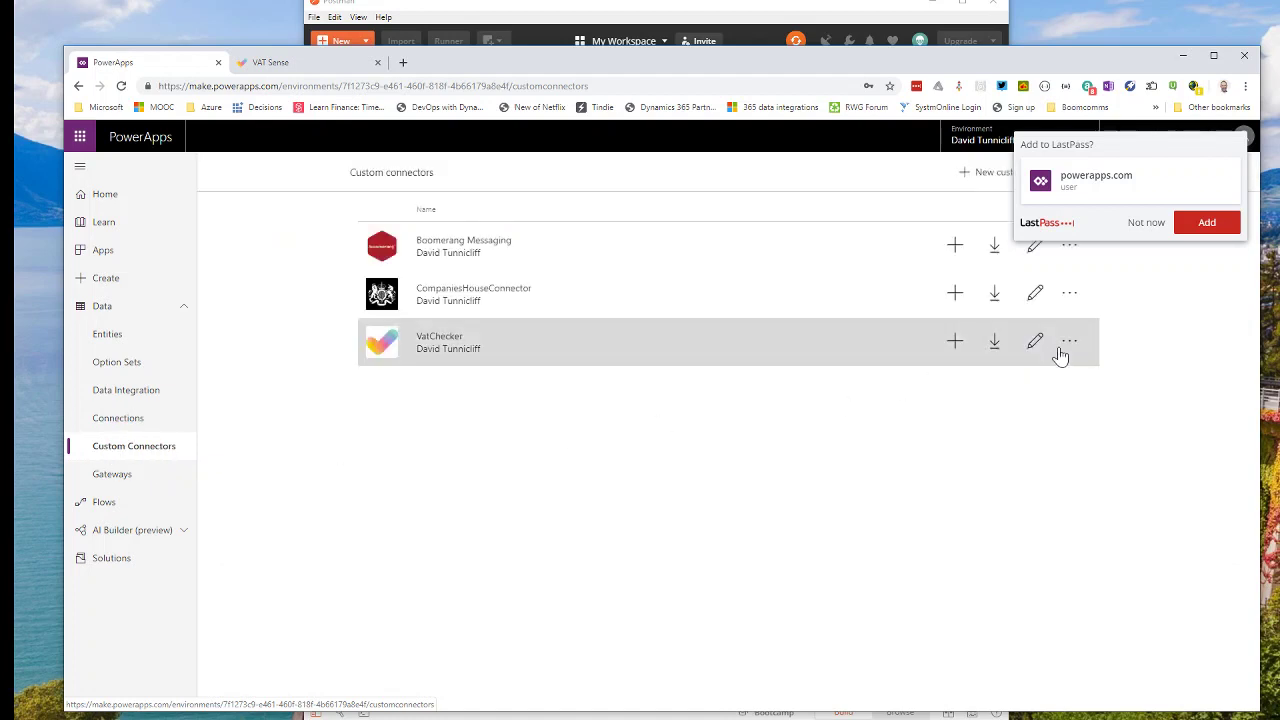
click(1070, 341)
click(1035, 341)
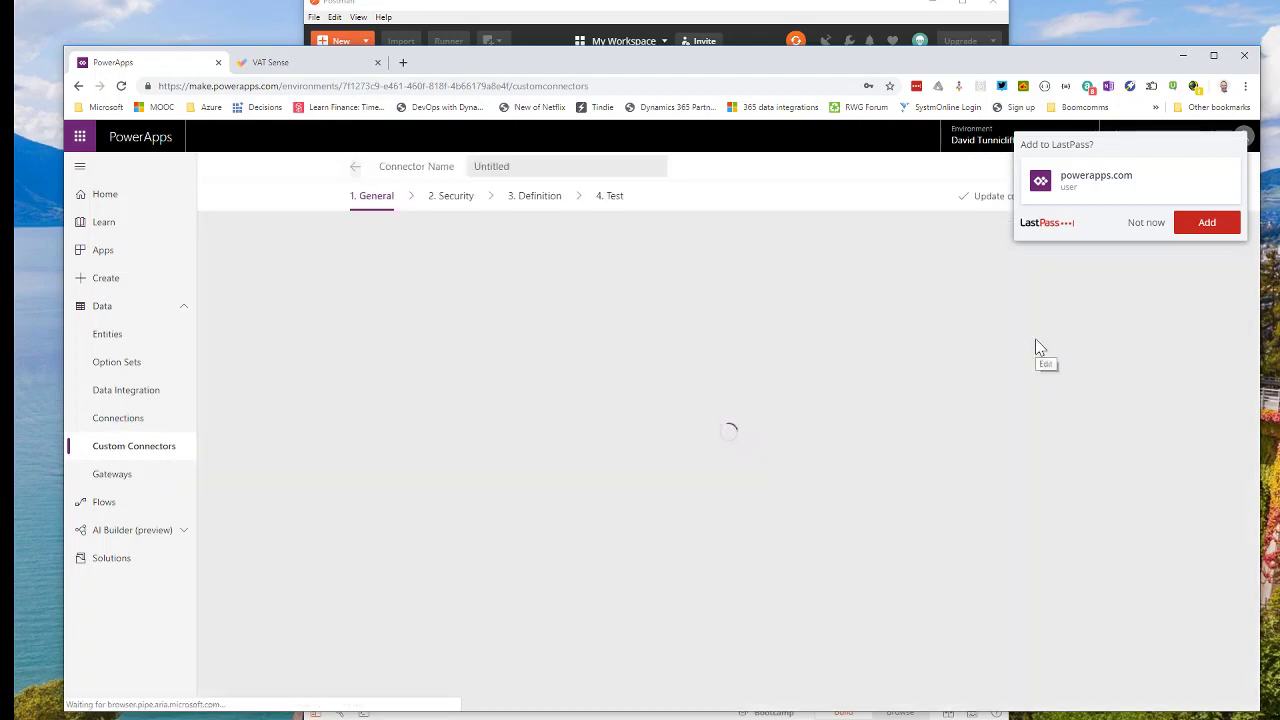
click(610, 196)
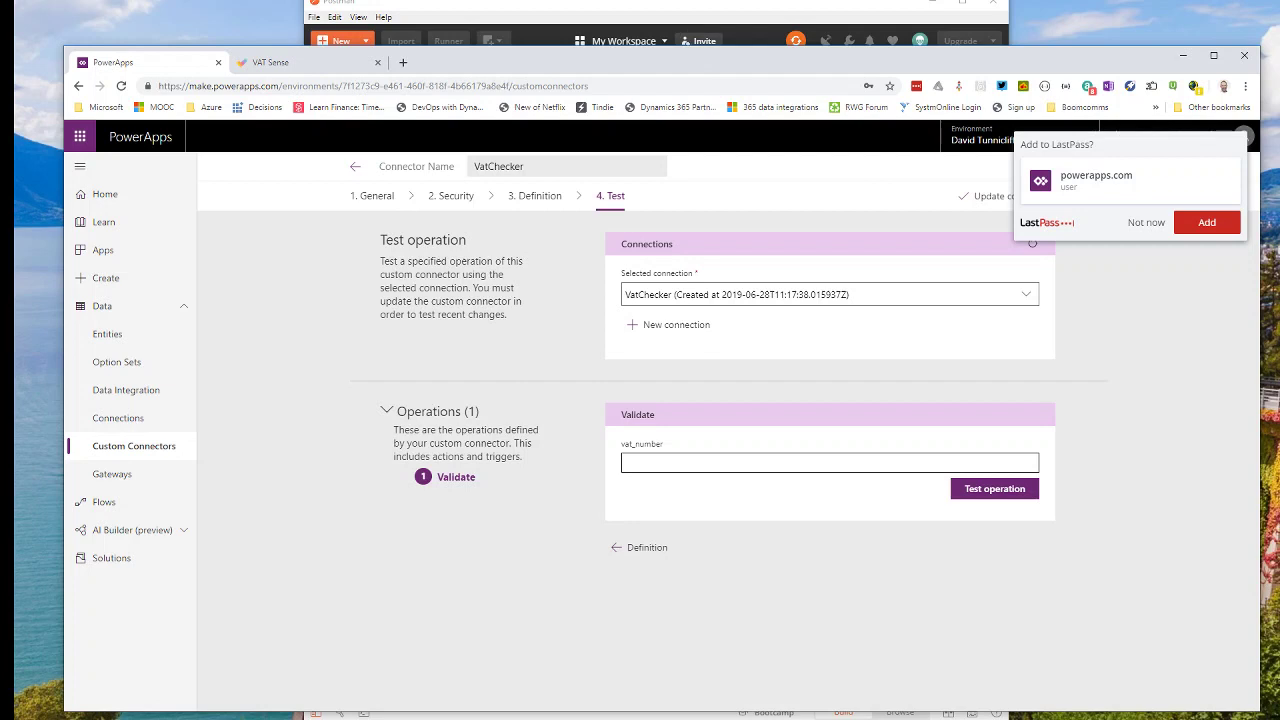
click(729, 14)
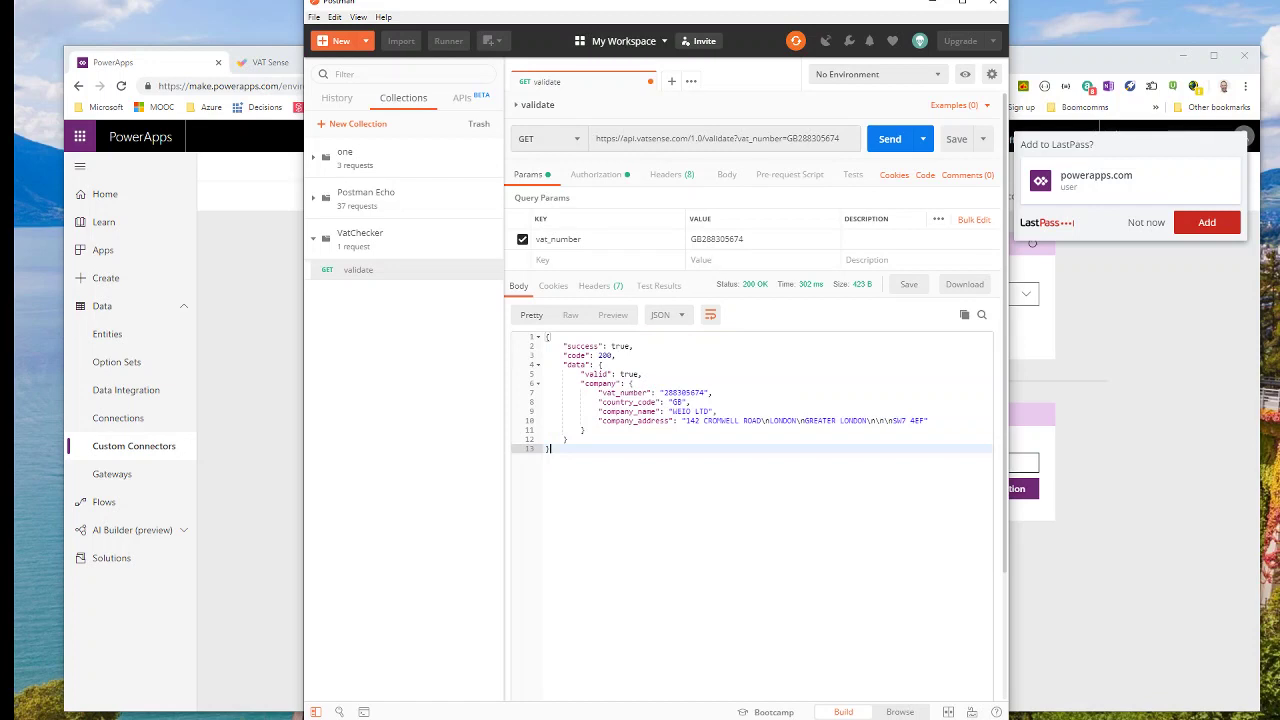
drag(744, 240, 689, 239)
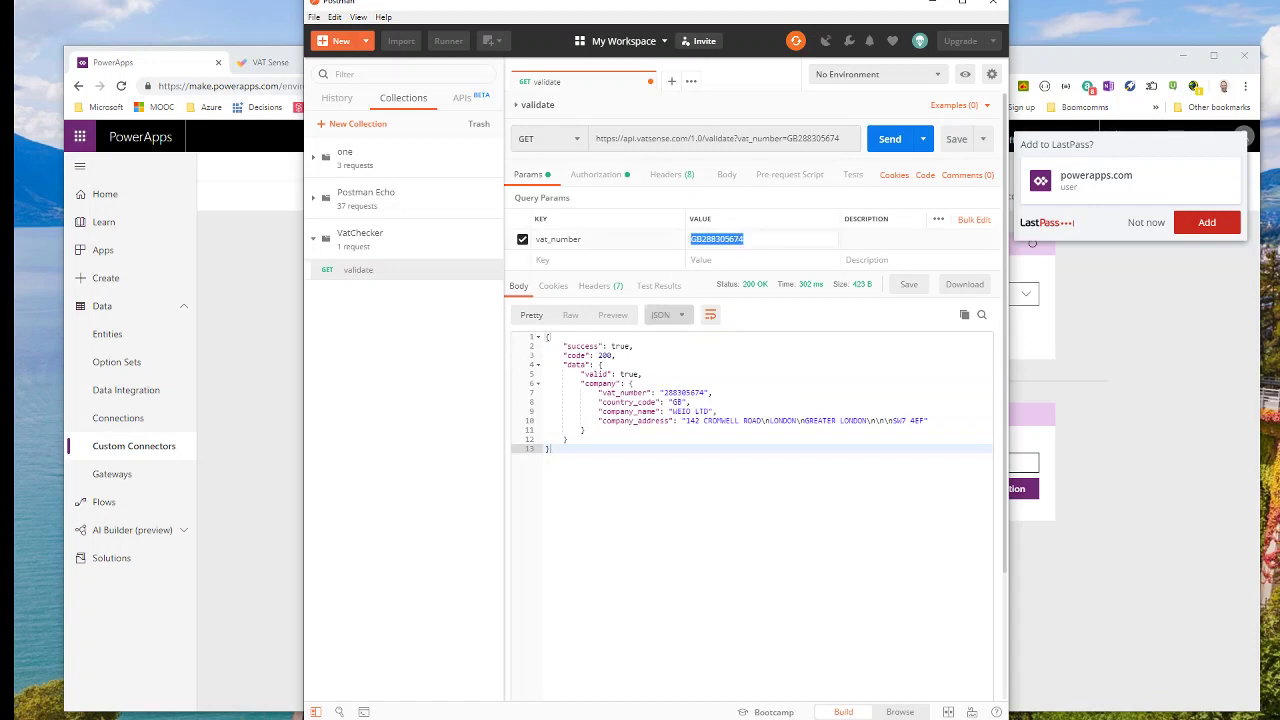
click(271, 540)
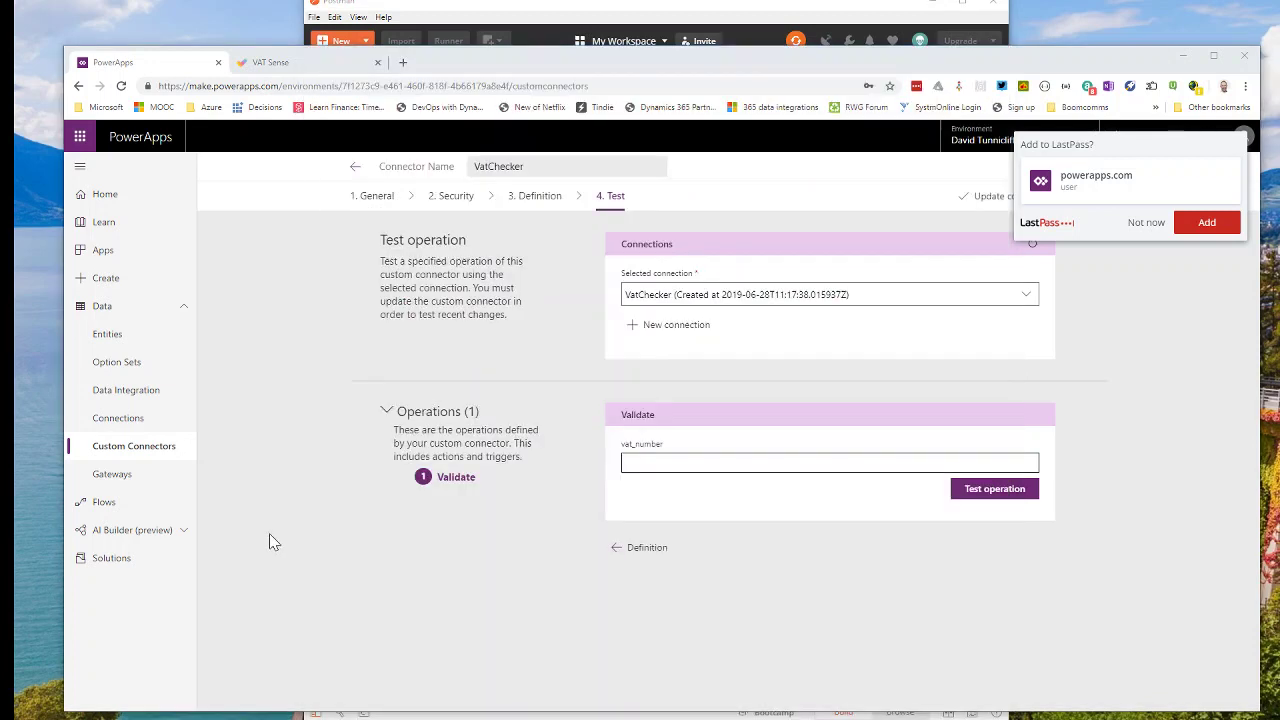
click(745, 468)
key(ctrl+v)
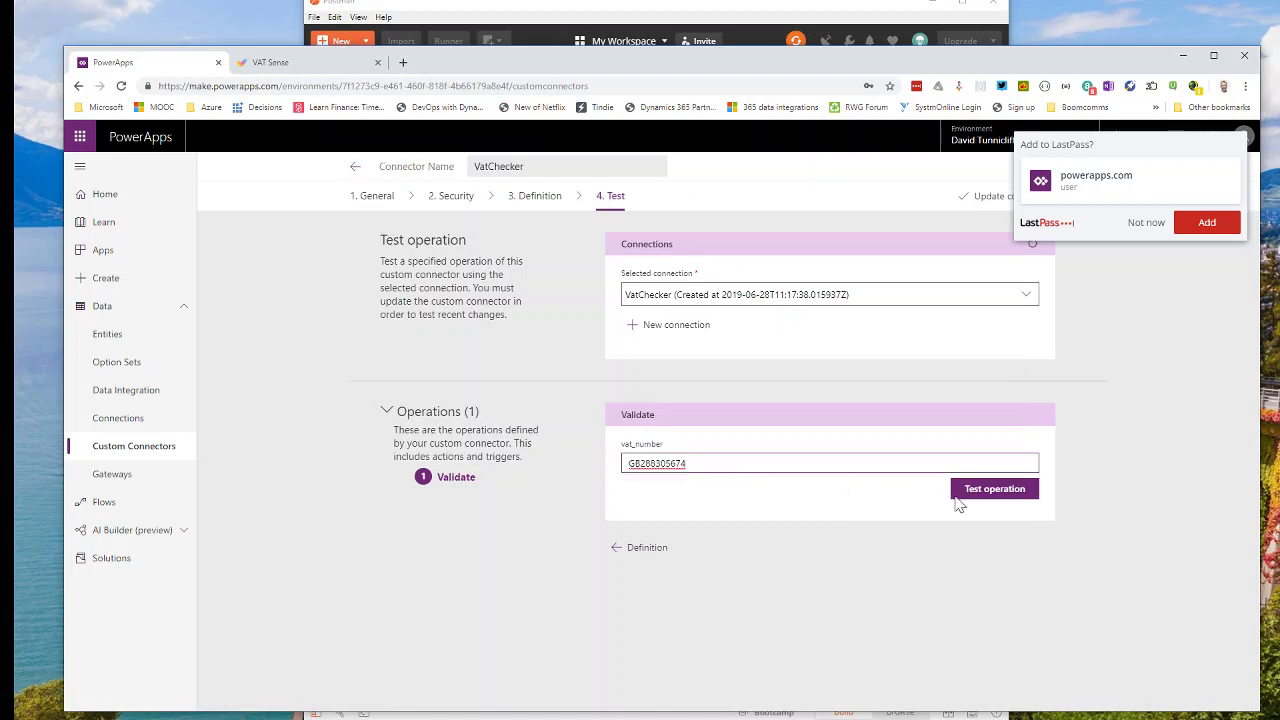
click(1003, 490)
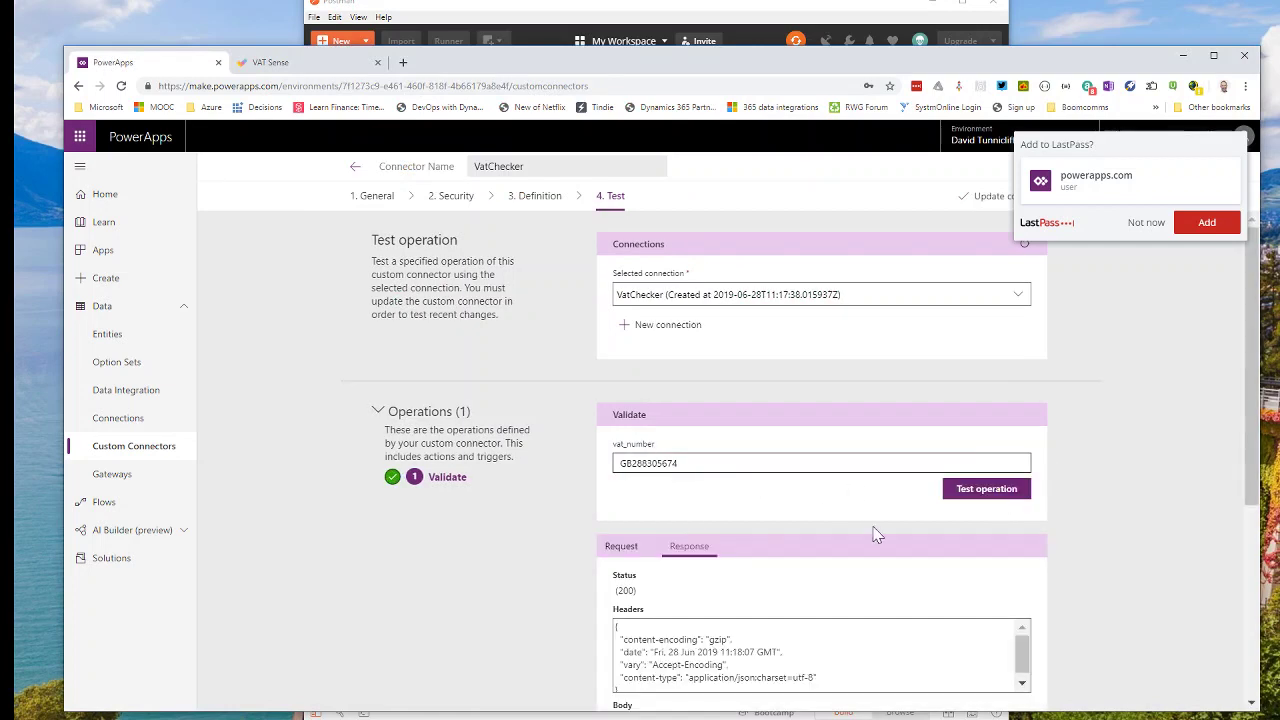
scroll(873, 535, down, 3)
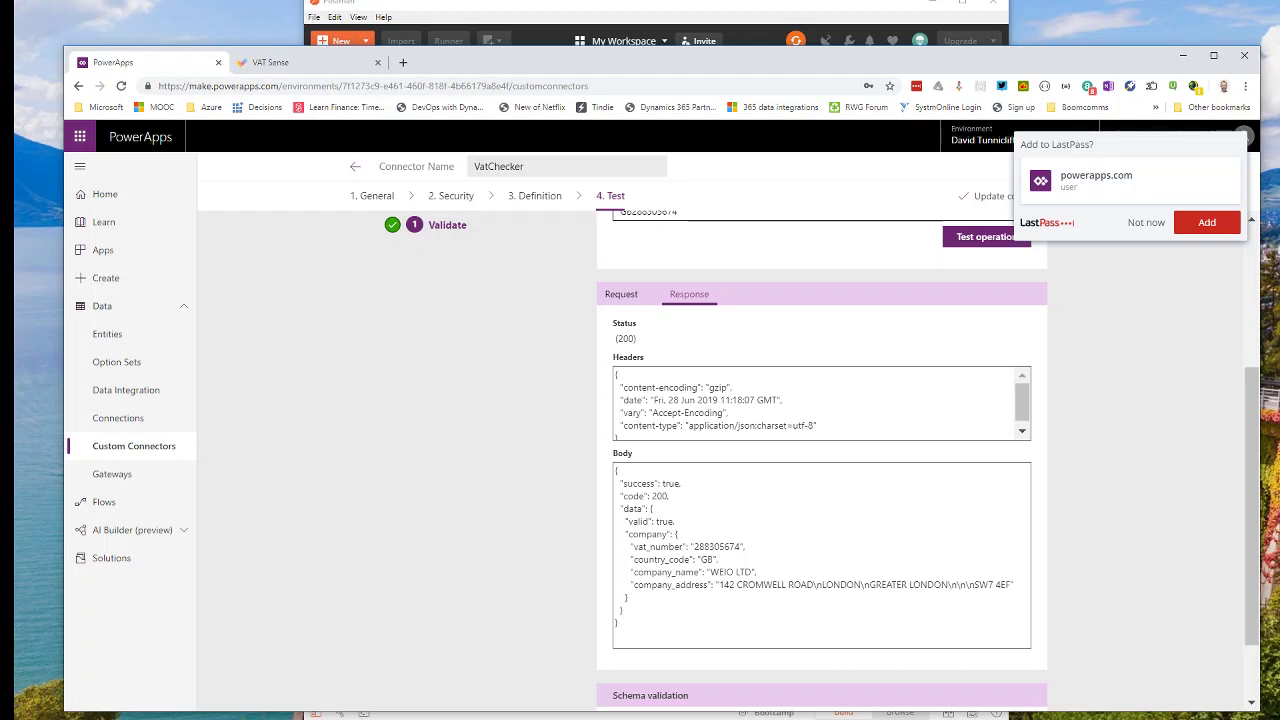
drag(628, 521, 676, 521)
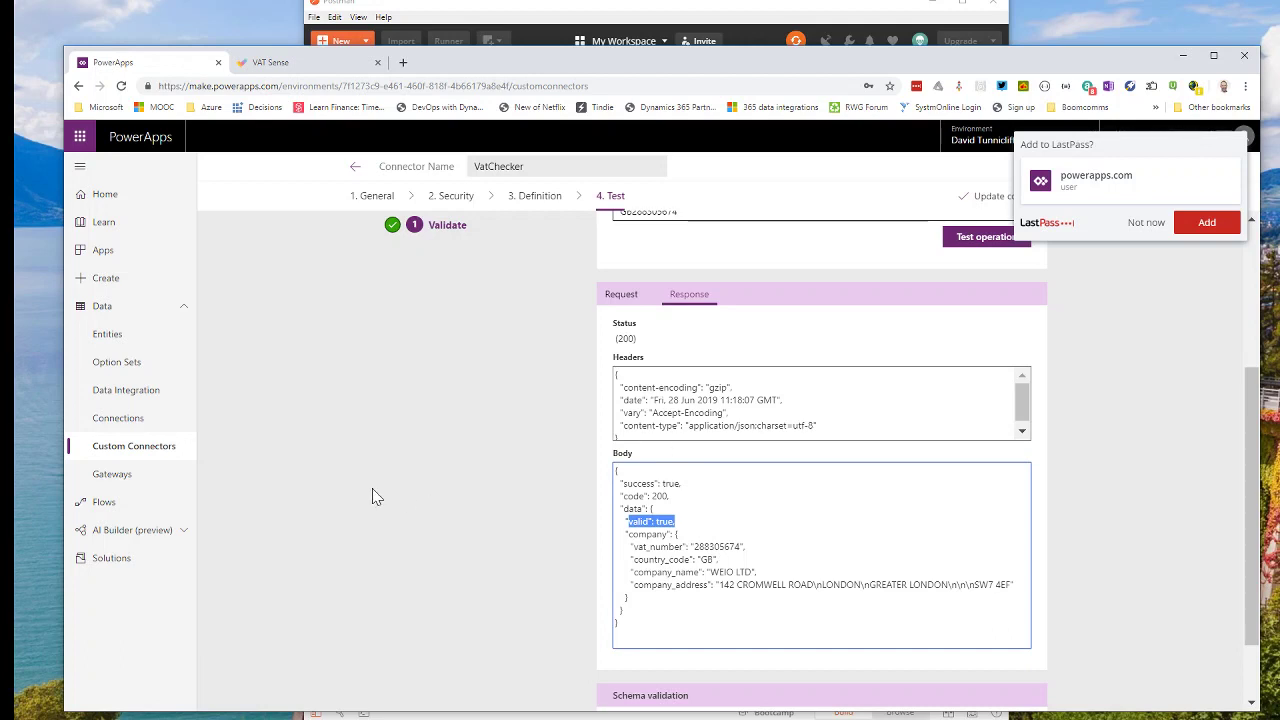
click(106, 423)
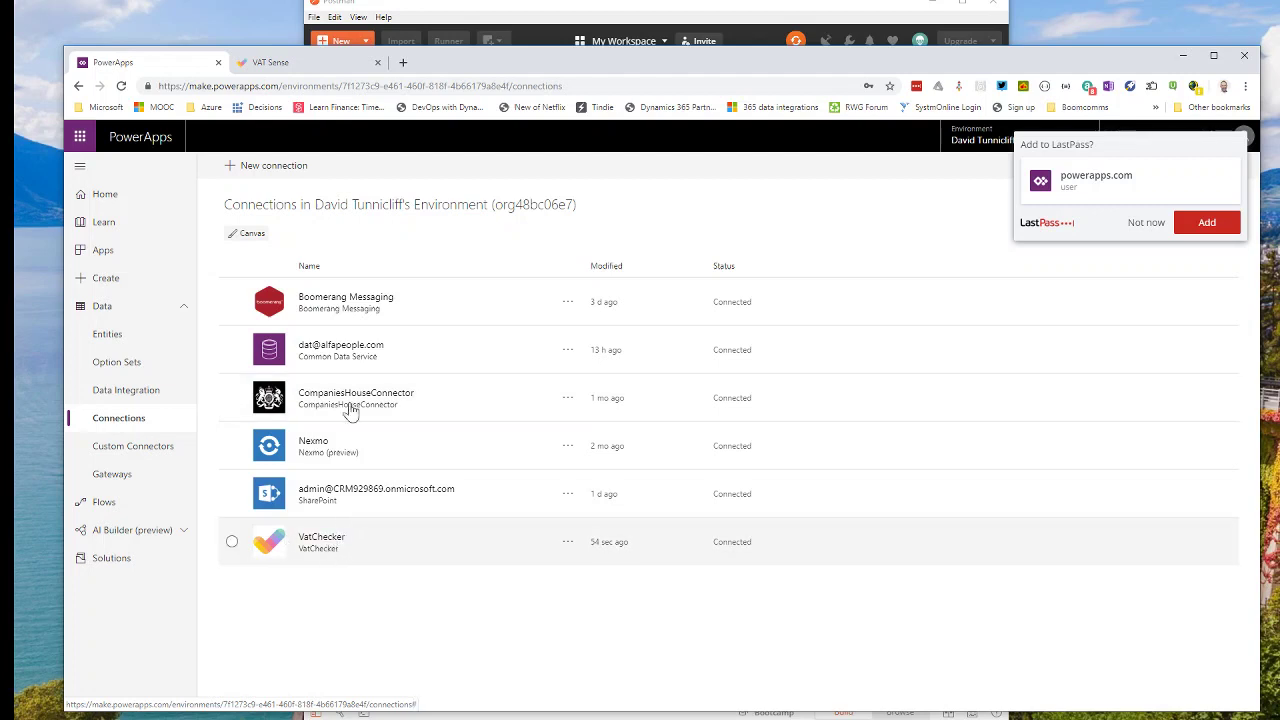
Add a Flic (preview) connection found by searching 'flic', signing in to authorise it.
click(279, 170)
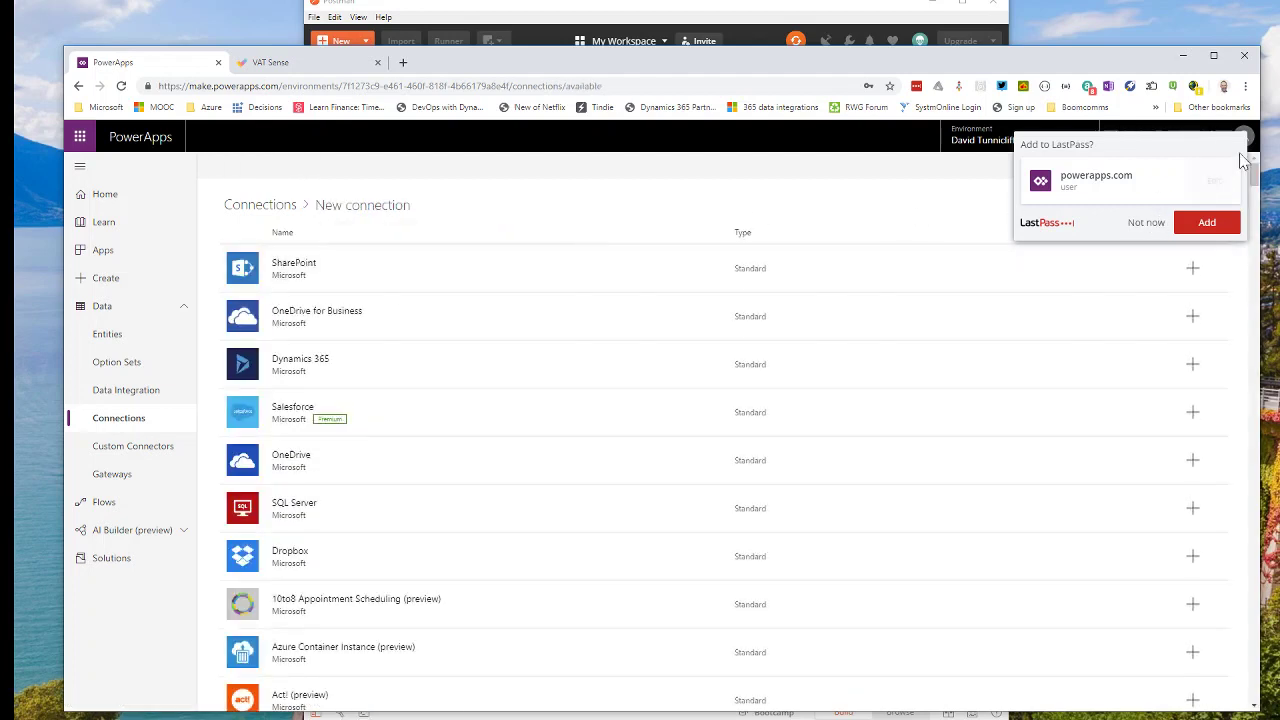
click(1150, 224)
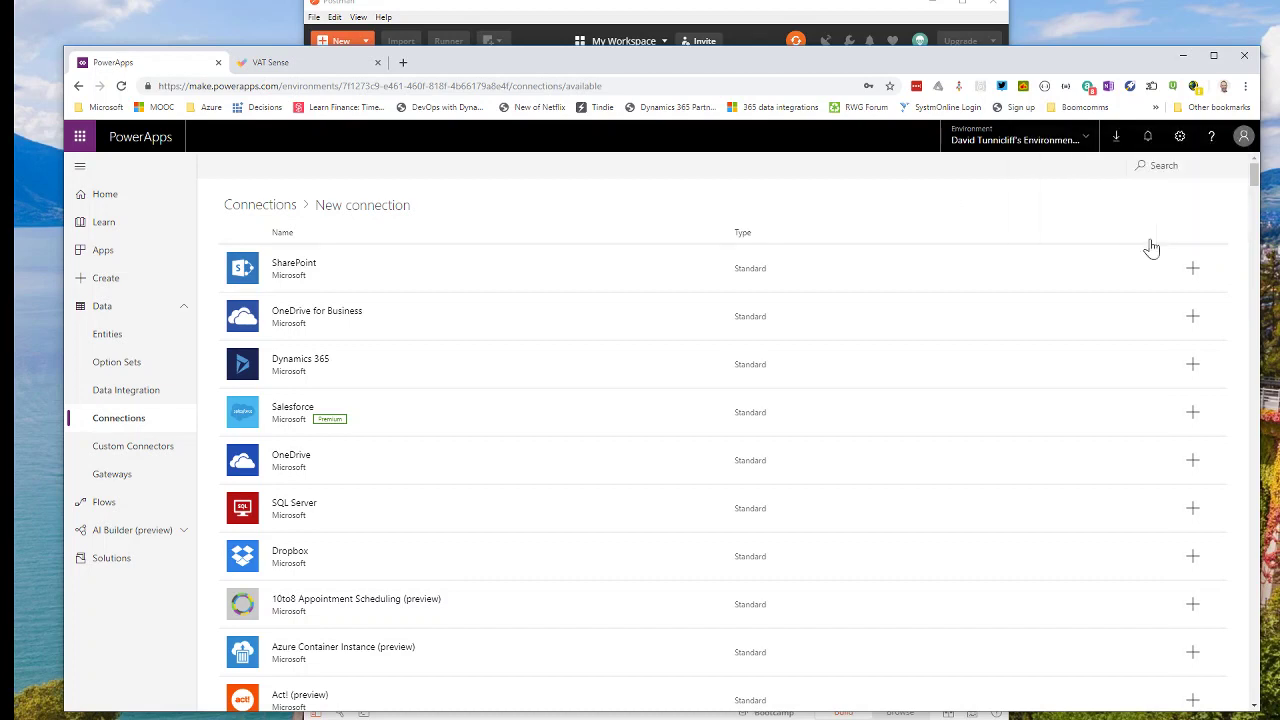
click(1138, 165)
text(flic)
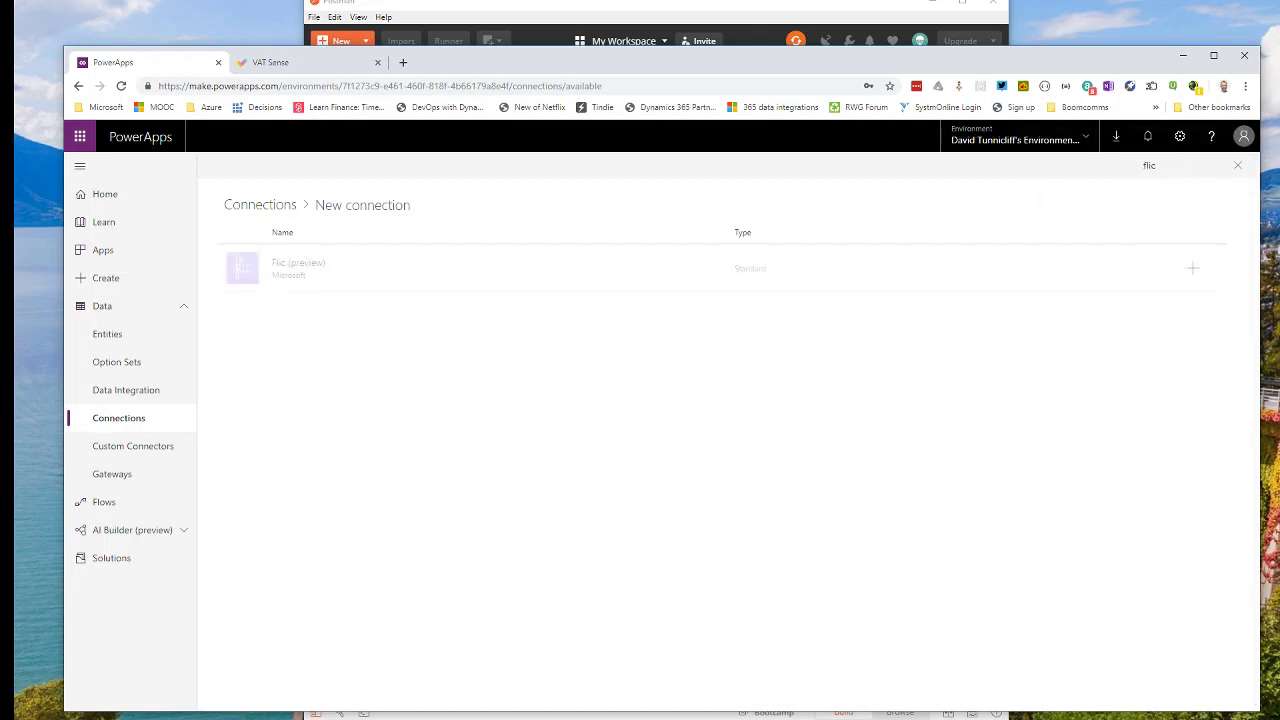
click(314, 281)
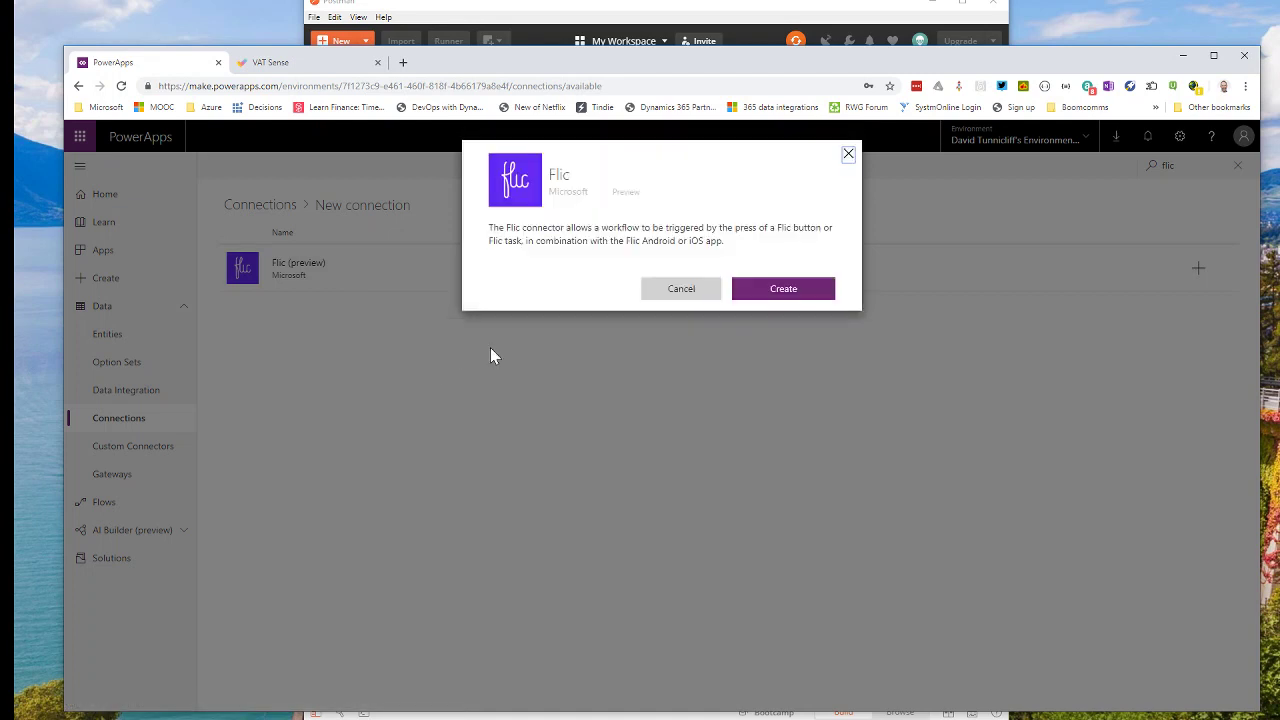
click(782, 298)
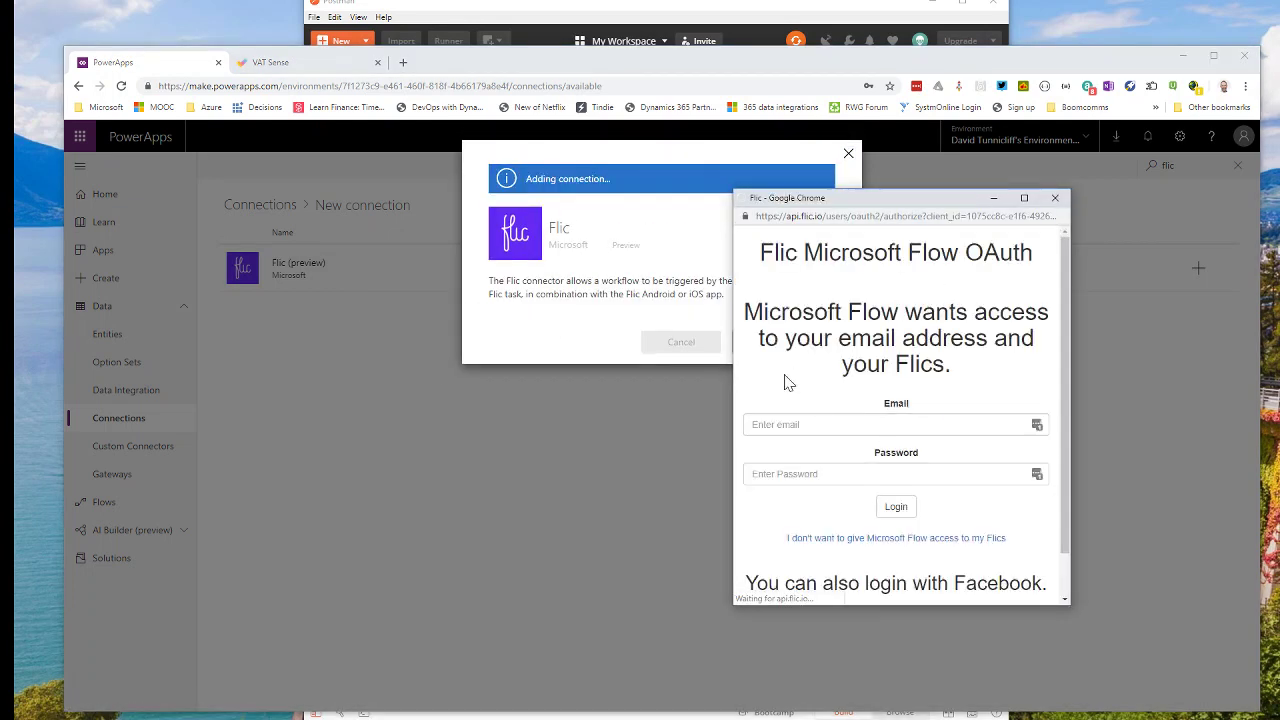
click(896, 507)
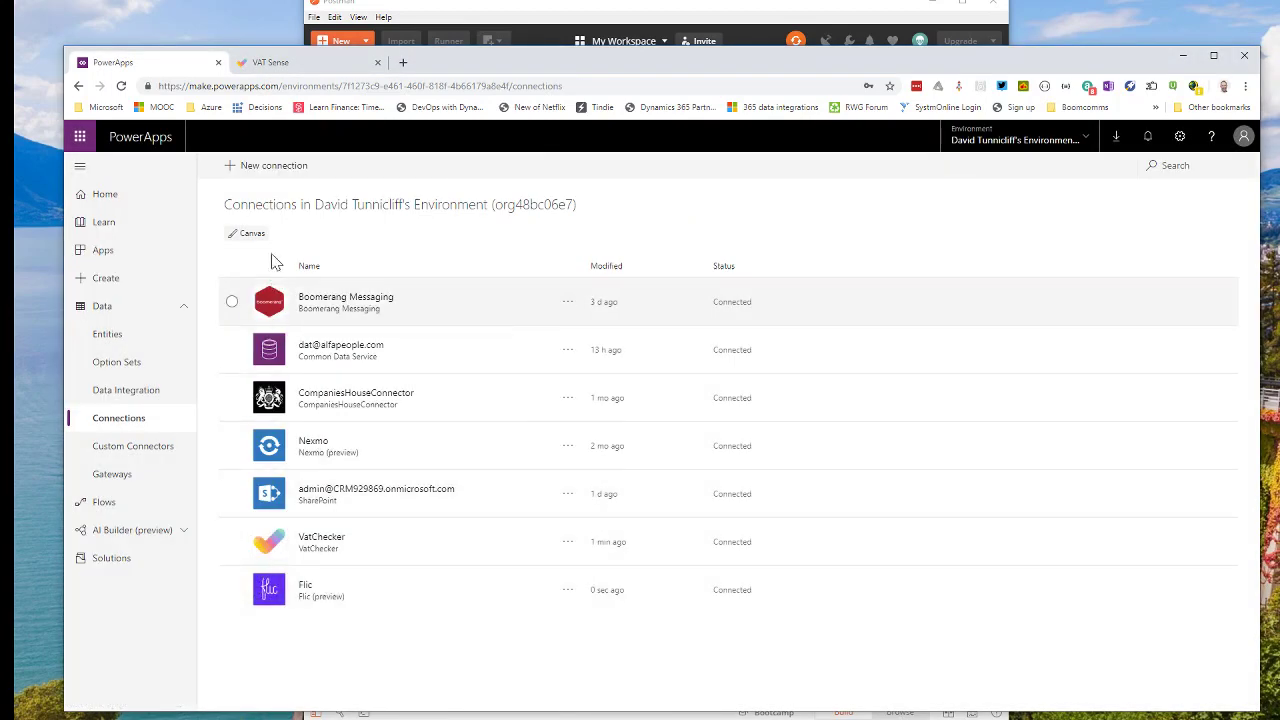
click(285, 177)
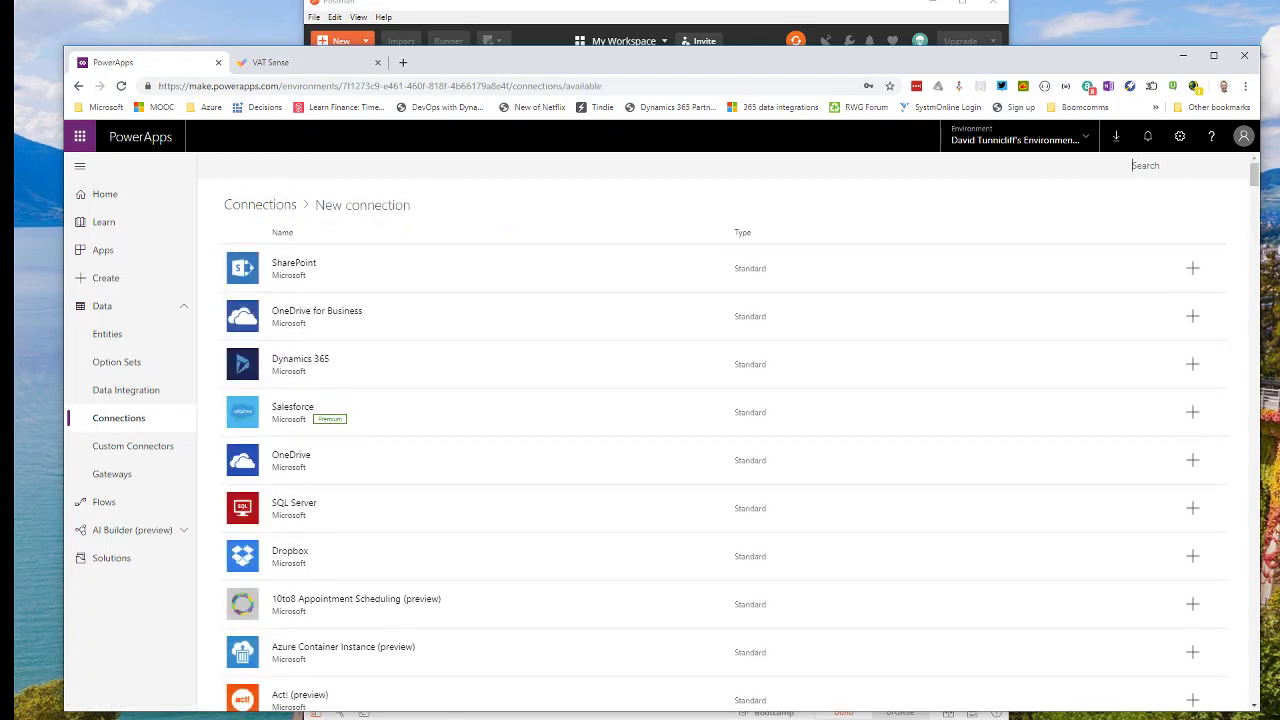
Search 'co' and create a Common Data Service (current environment) connection.
text(common)
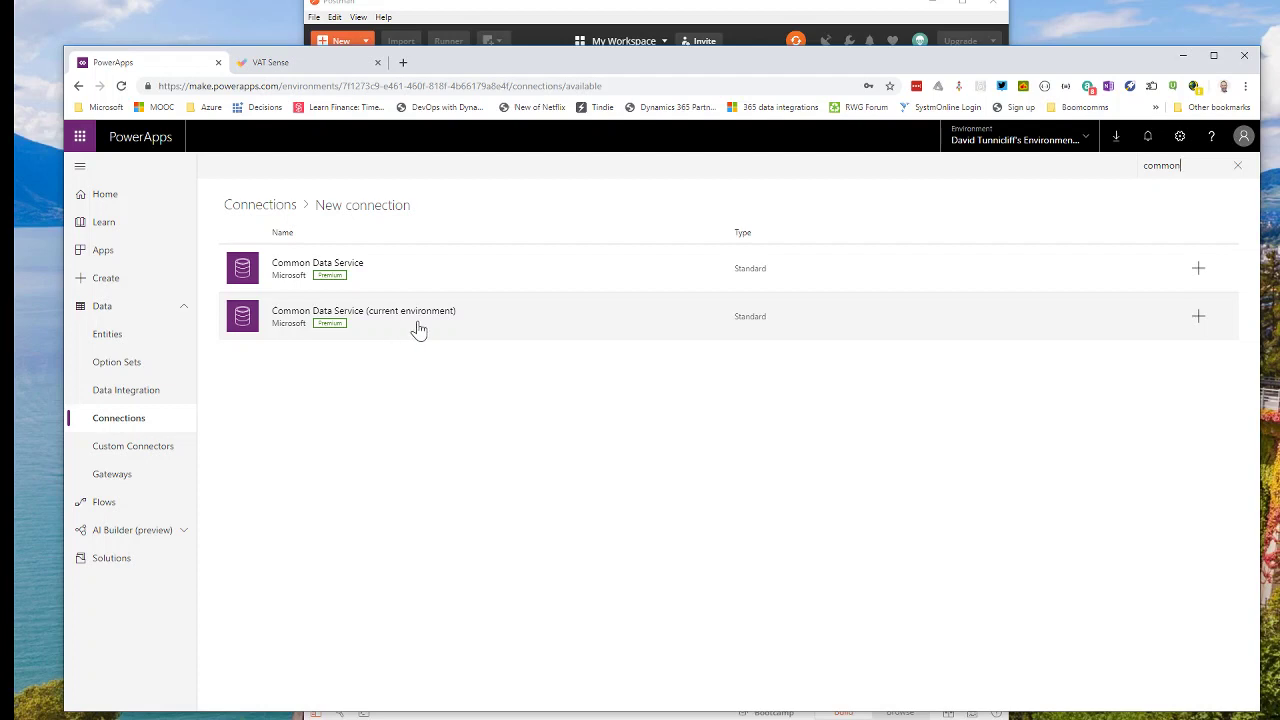
click(418, 330)
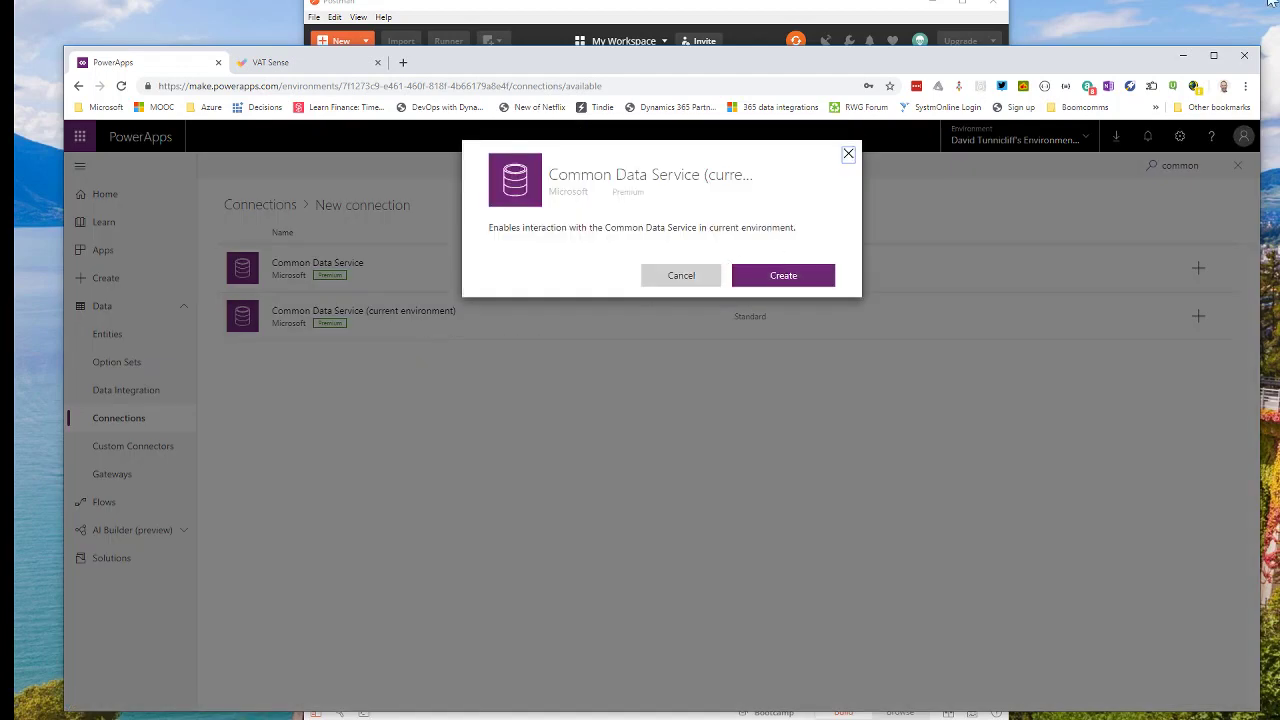
click(769, 277)
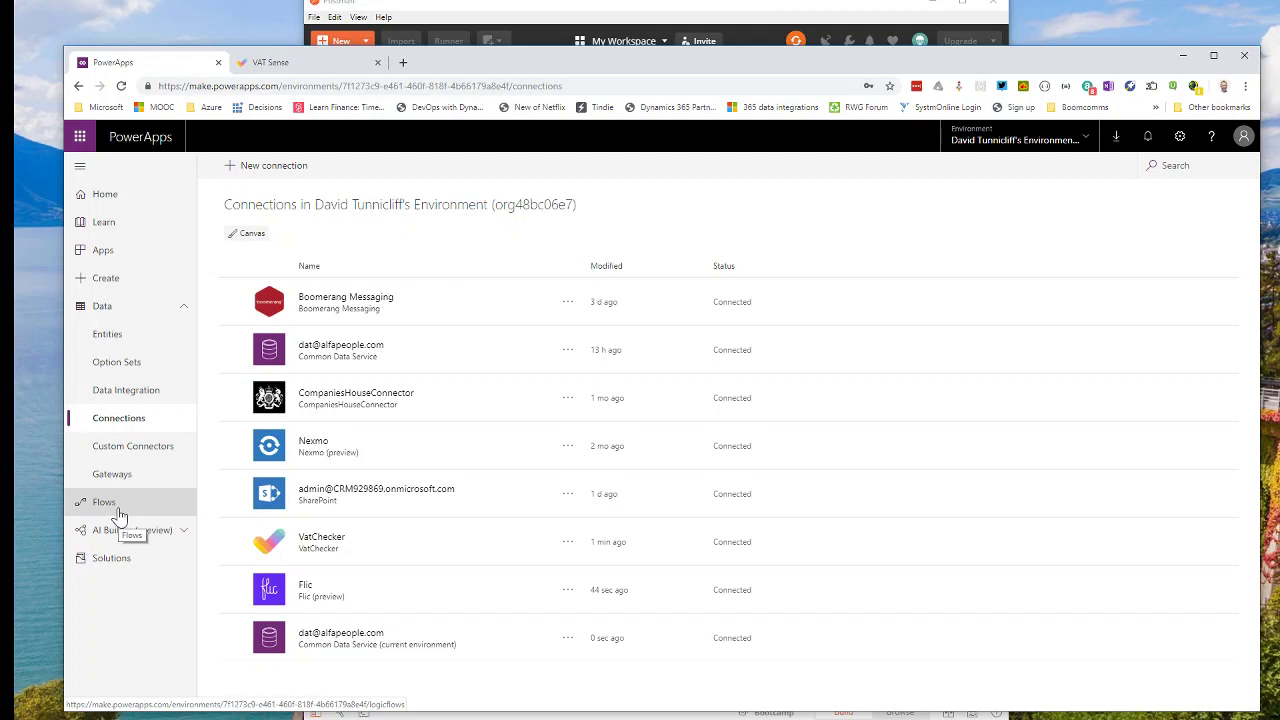
Create a new entity with display name 'vat checker' and plural 'vat checkers'.
click(145, 336)
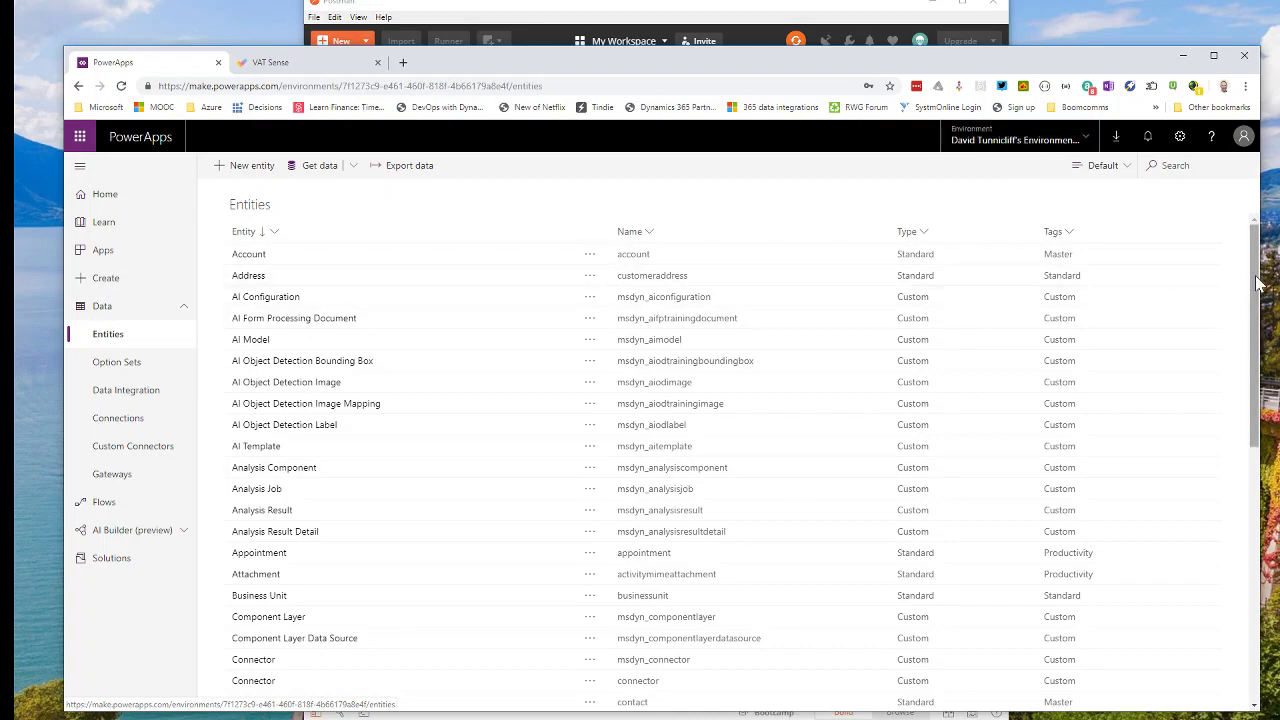
drag(1257, 283, 1268, 553)
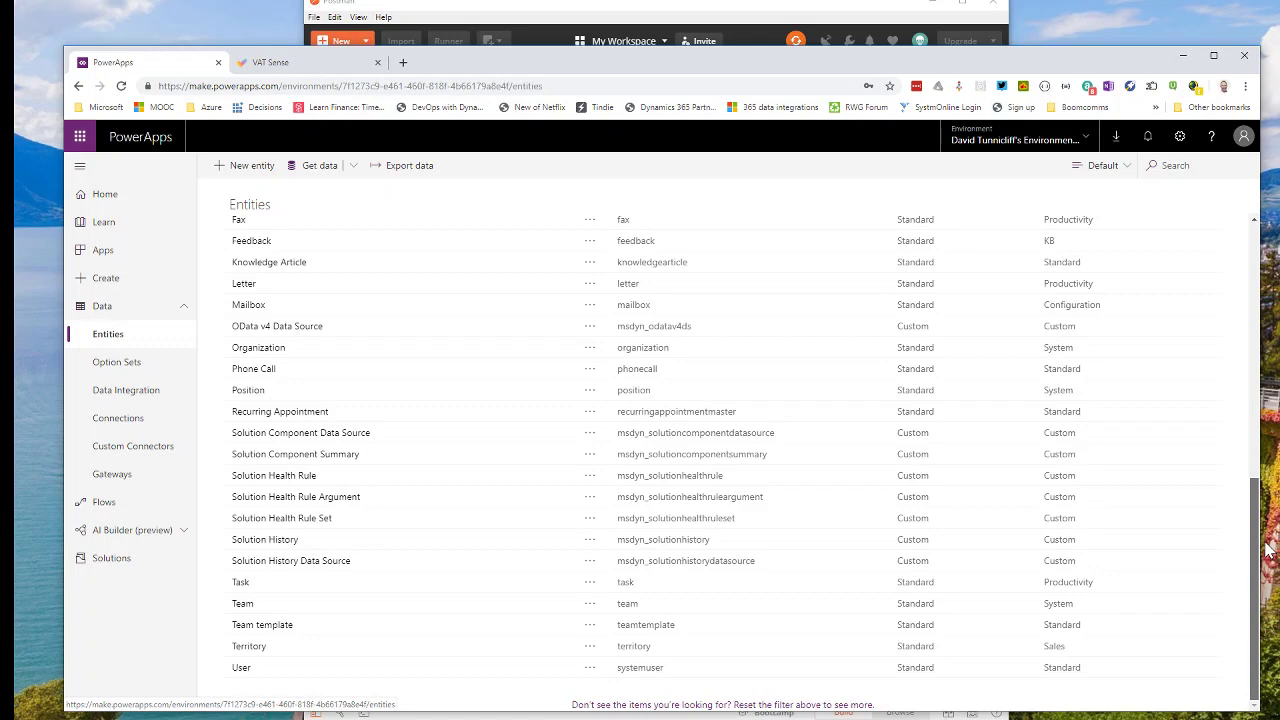
drag(1268, 553, 1257, 265)
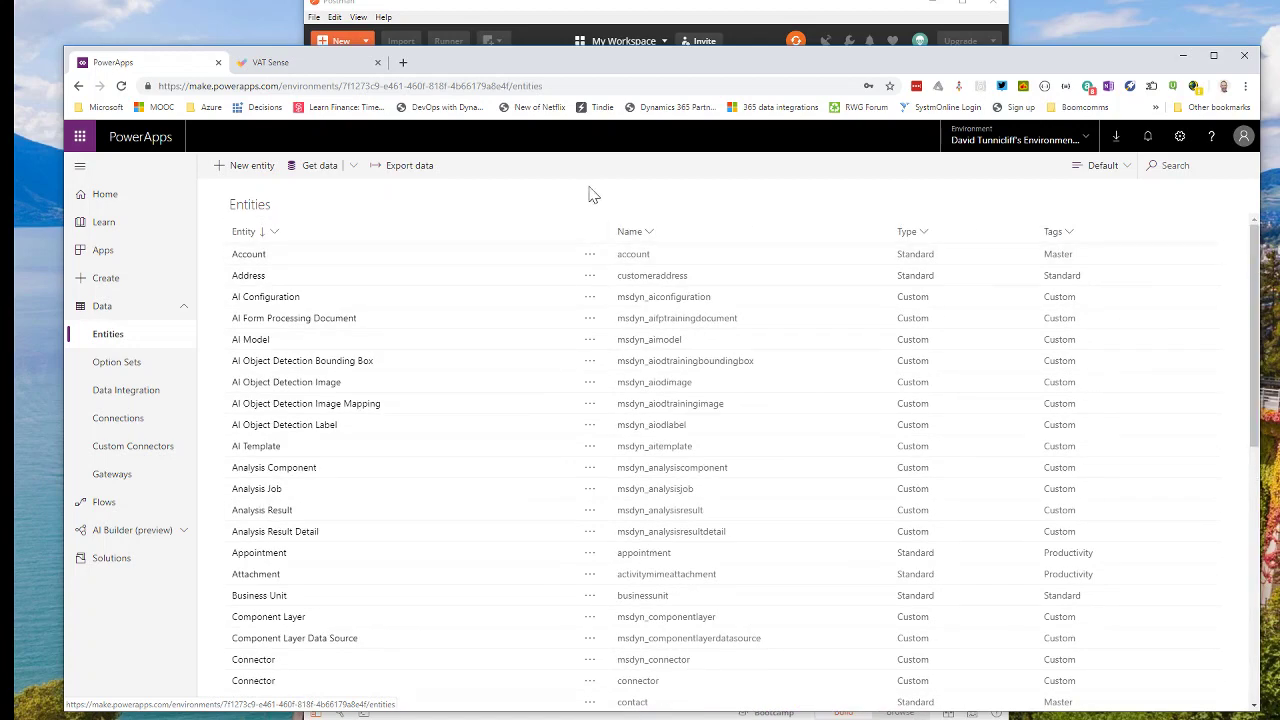
click(252, 168)
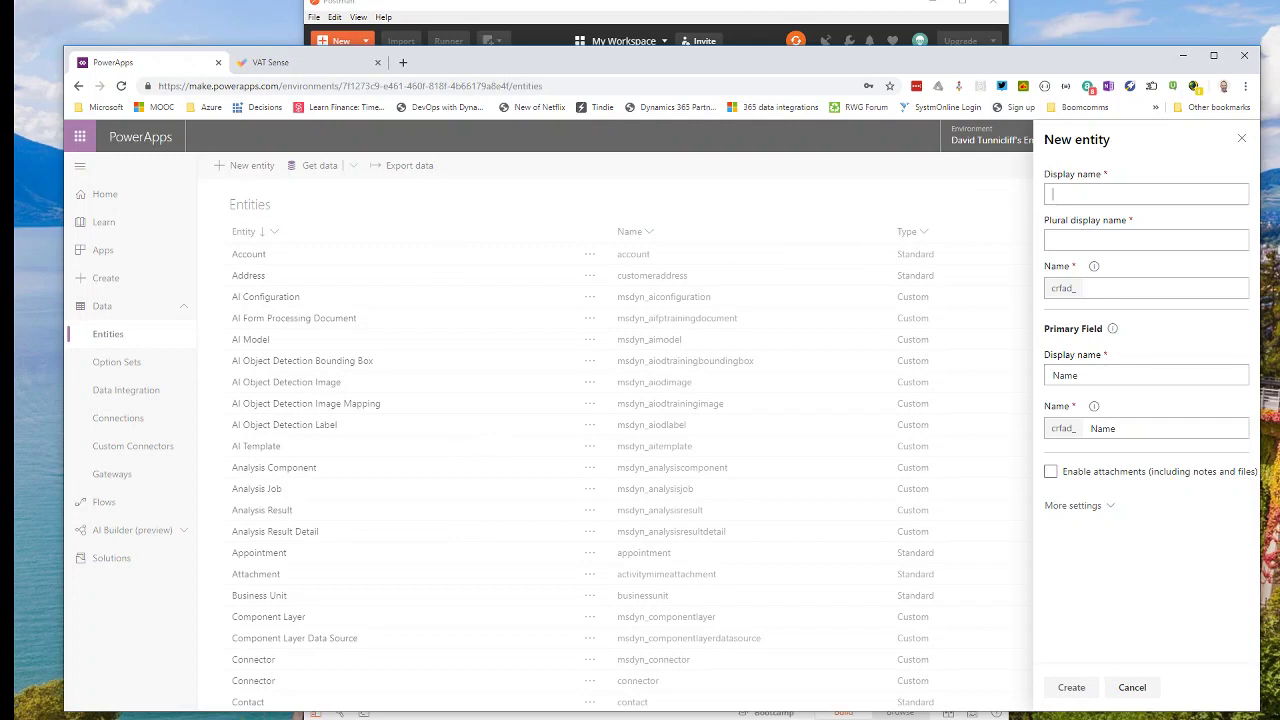
text(vat checker)
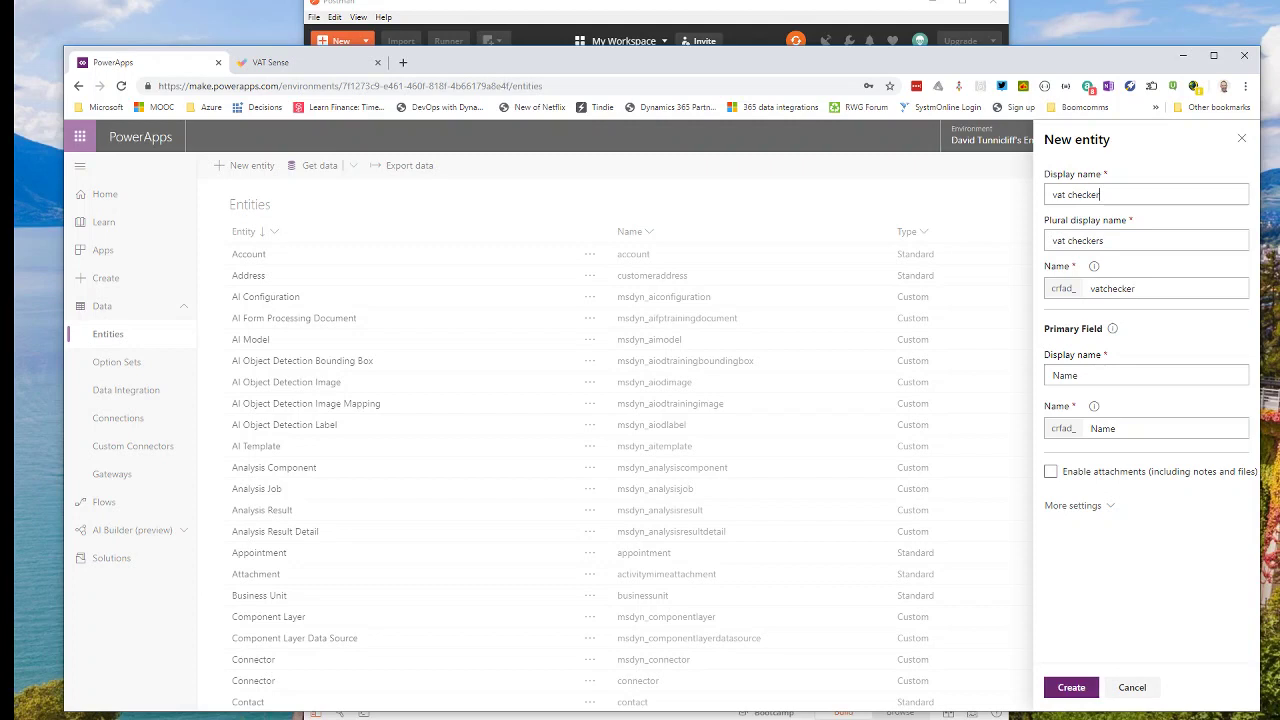
click(1066, 688)
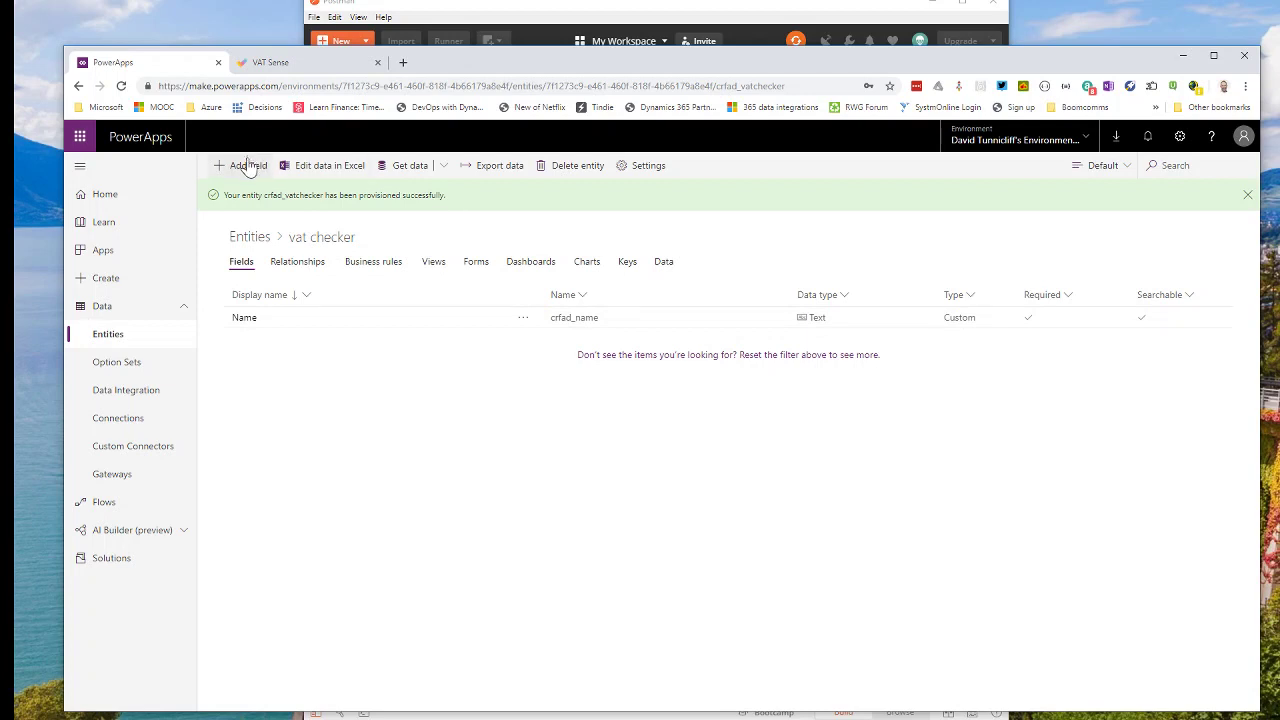
Add a Text field 'valid' to the vat checker entity, save it, and open its data in Excel.
click(247, 166)
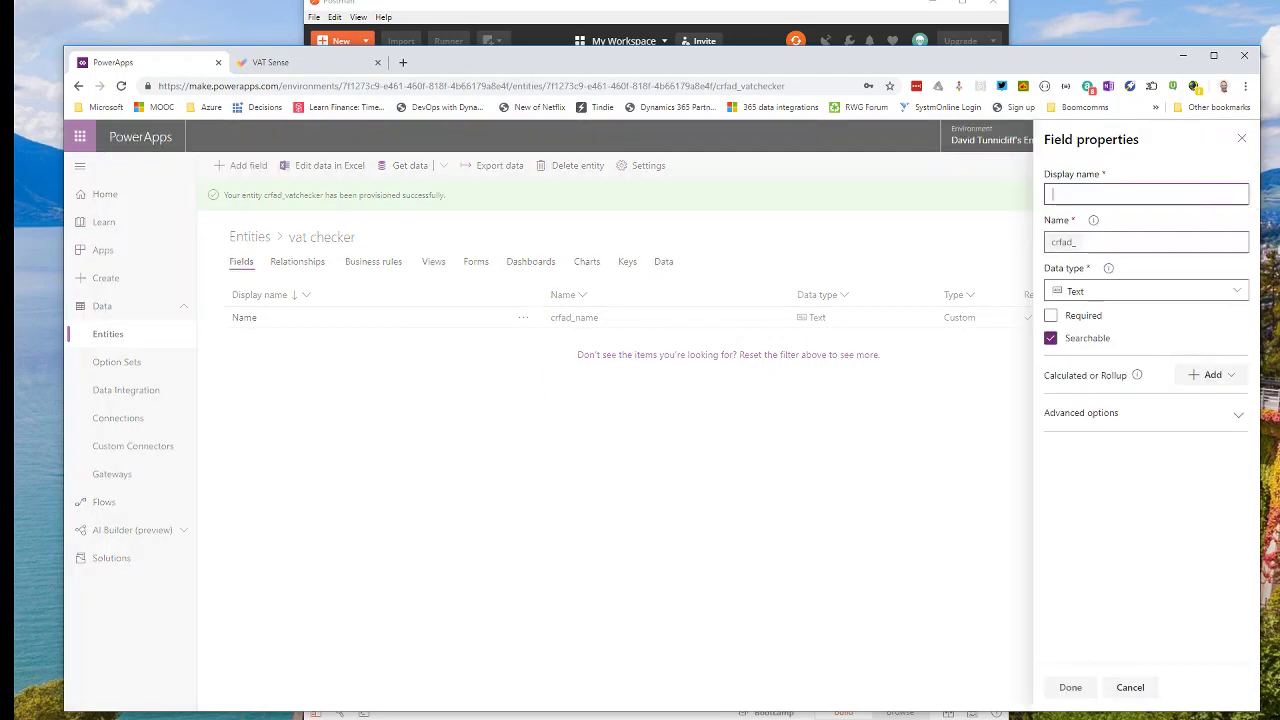
text(val)
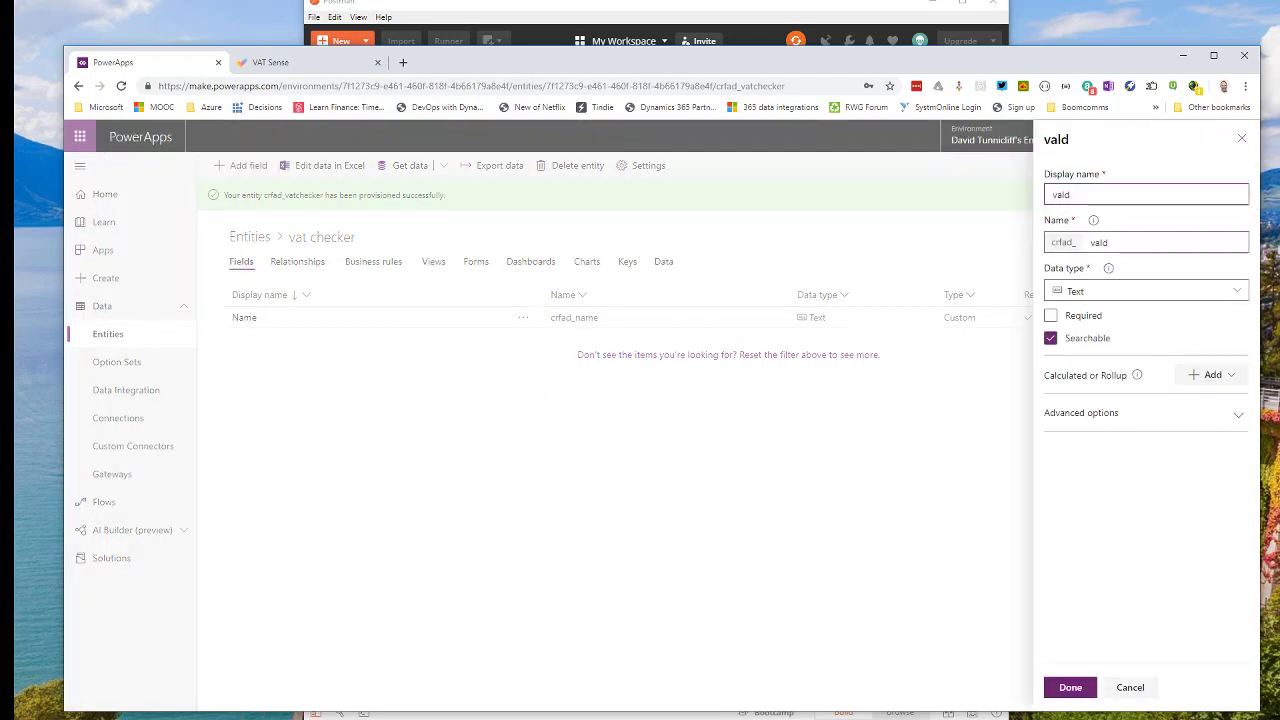
text(id)
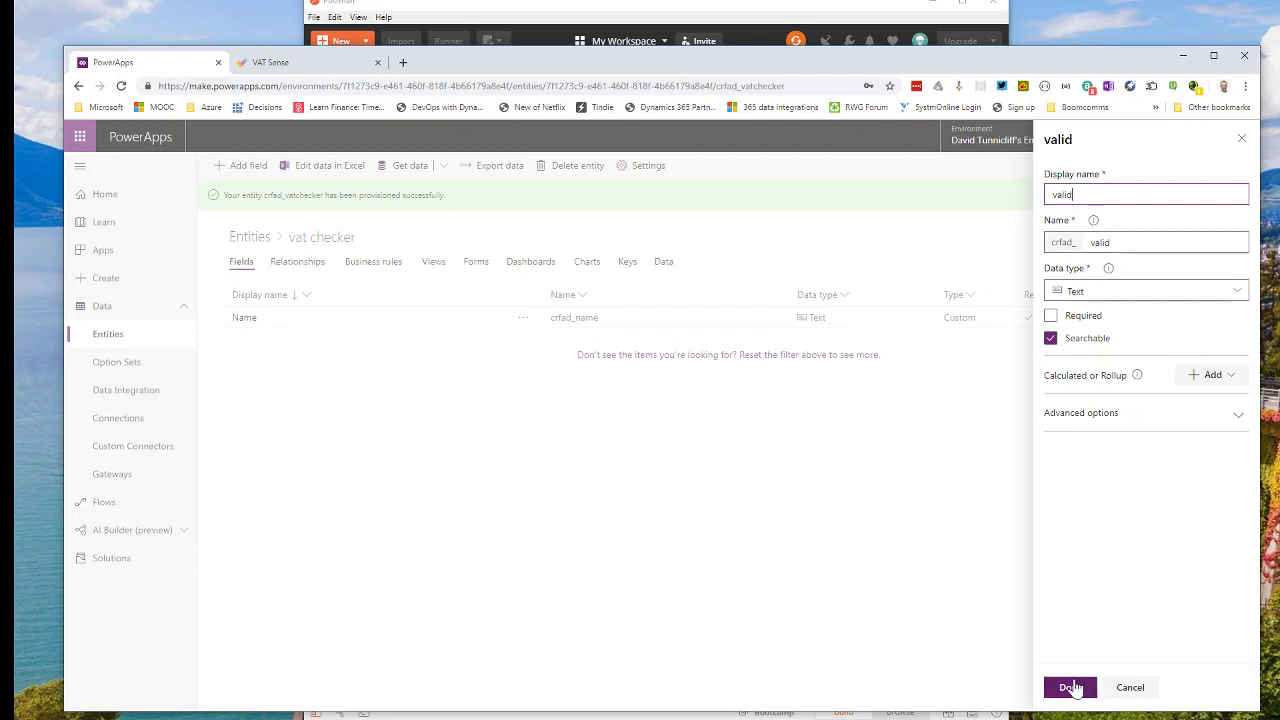
click(1068, 686)
click(1070, 688)
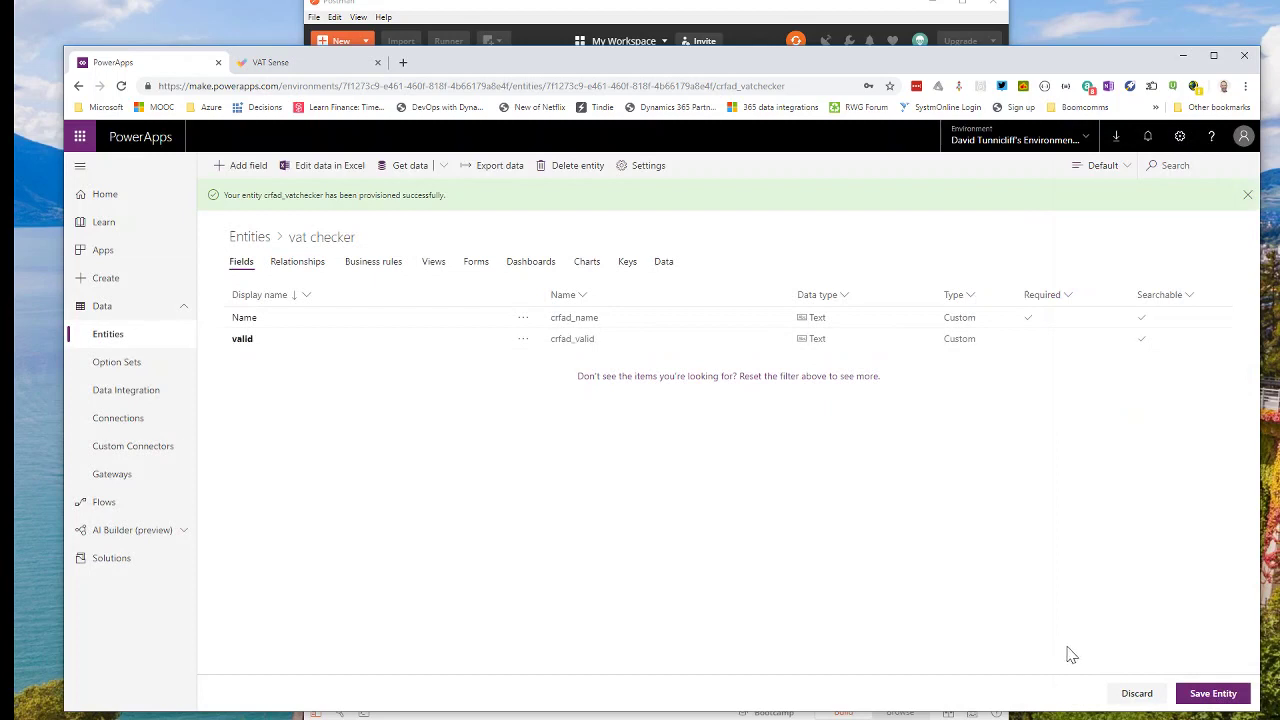
click(1195, 694)
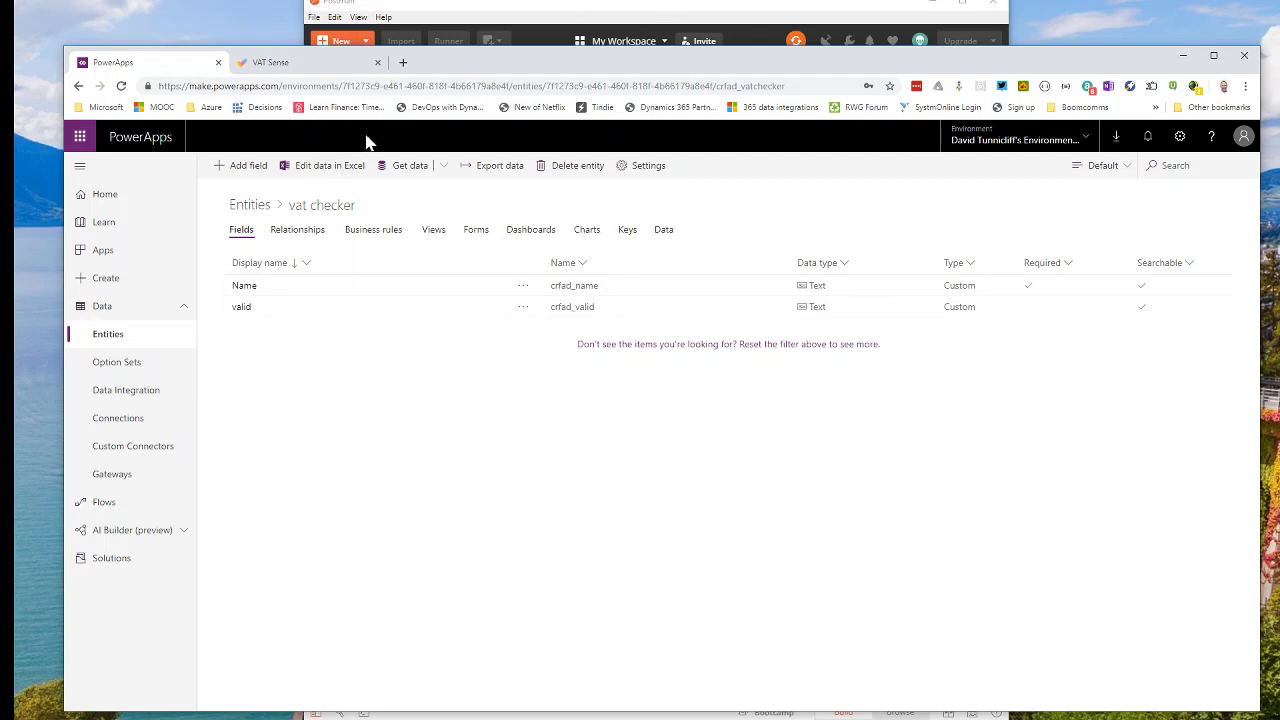
click(330, 166)
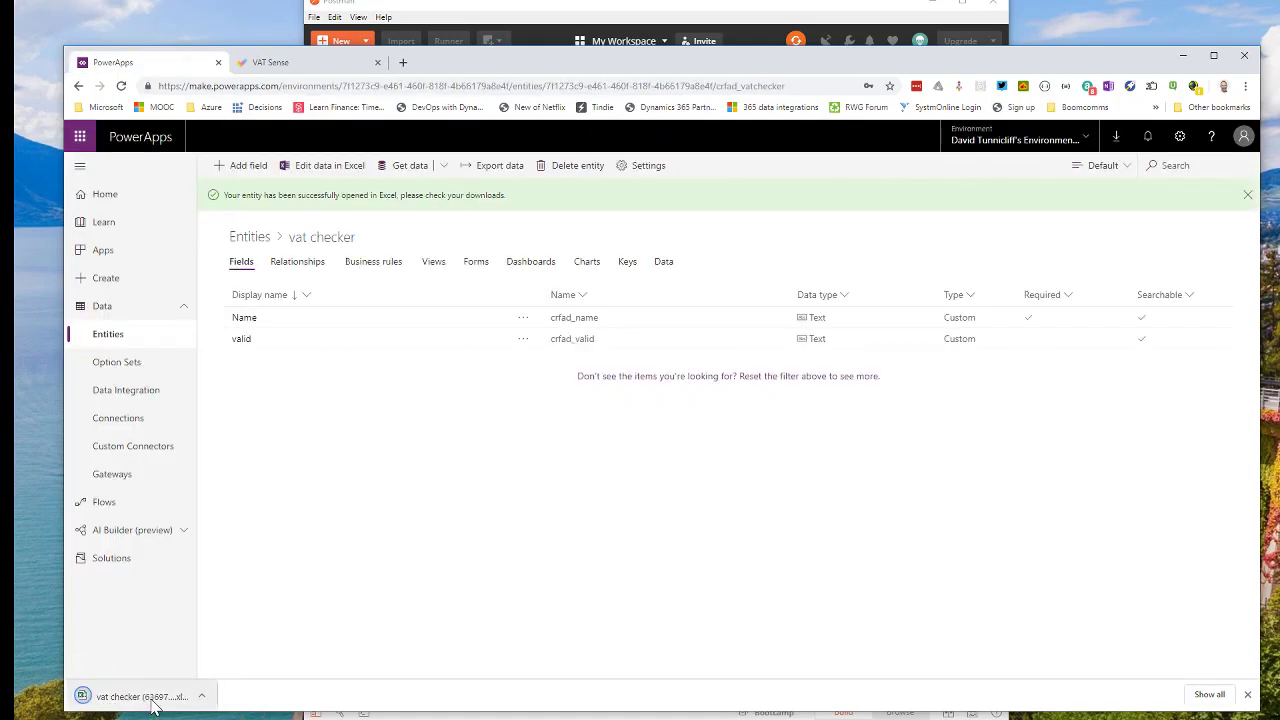
Open the downloaded workbook, enable editing, and sign in to the PowerApps add-in with the account password.
click(140, 697)
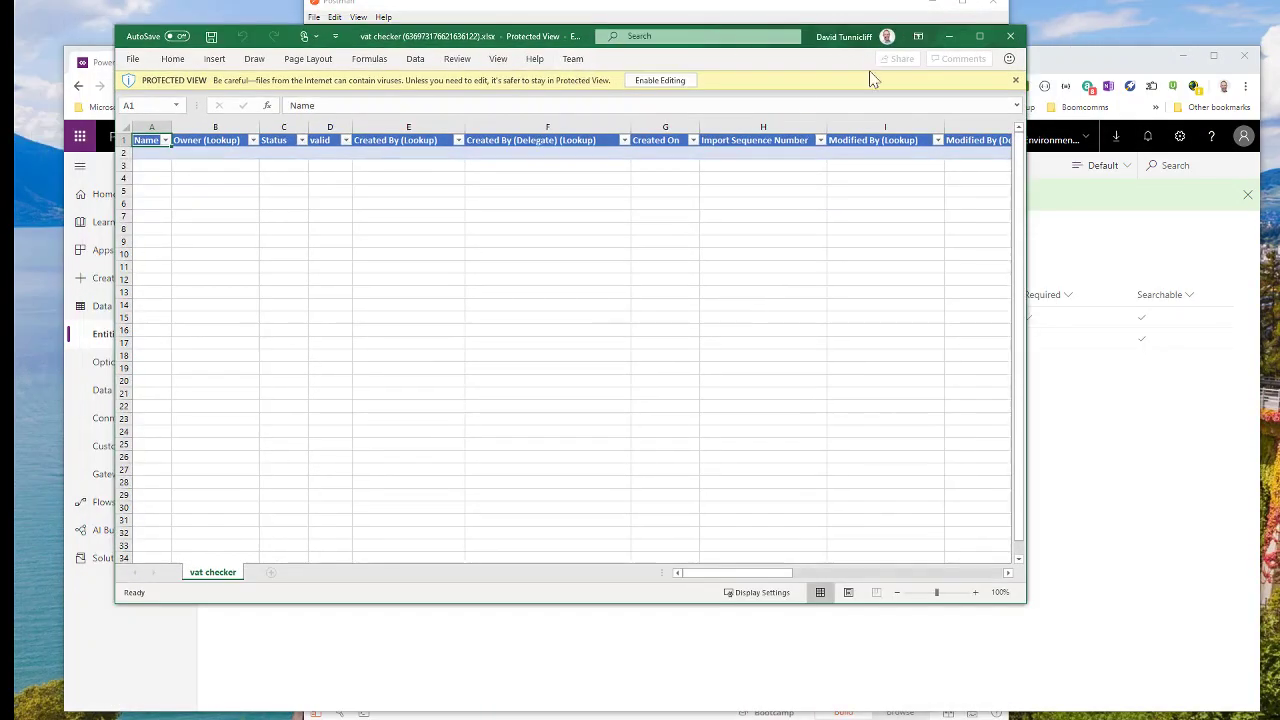
click(668, 81)
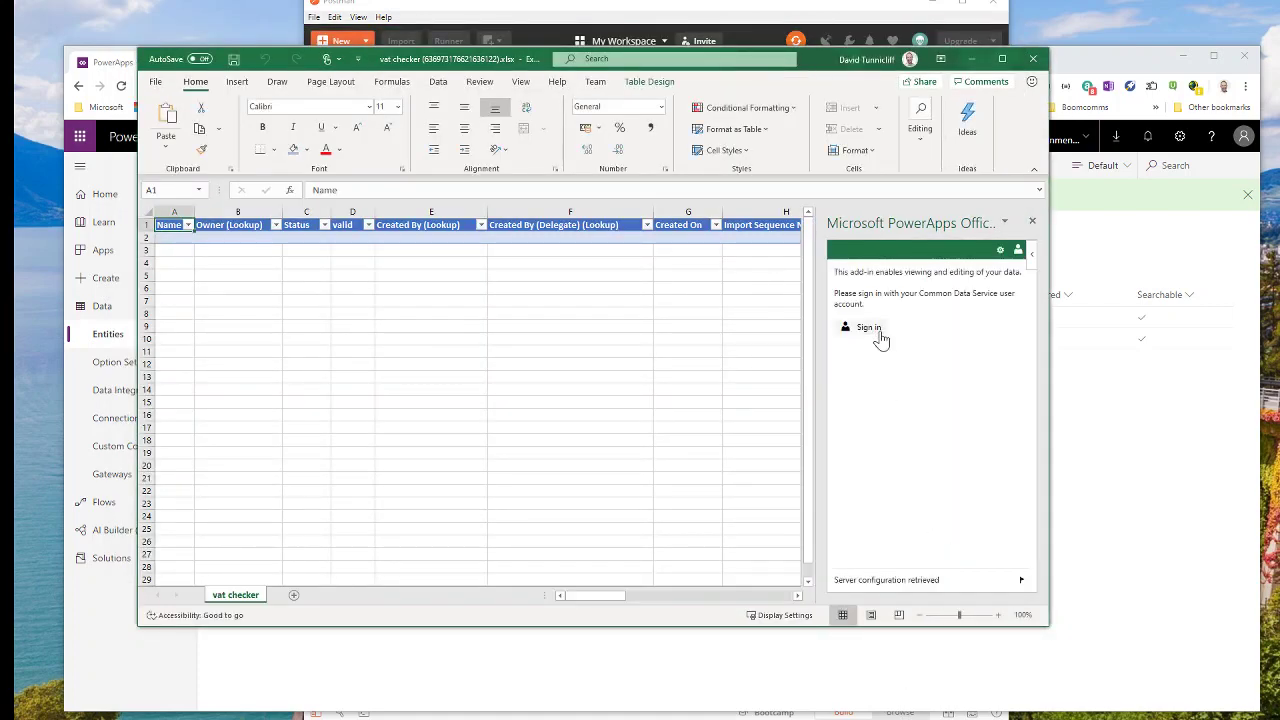
click(868, 330)
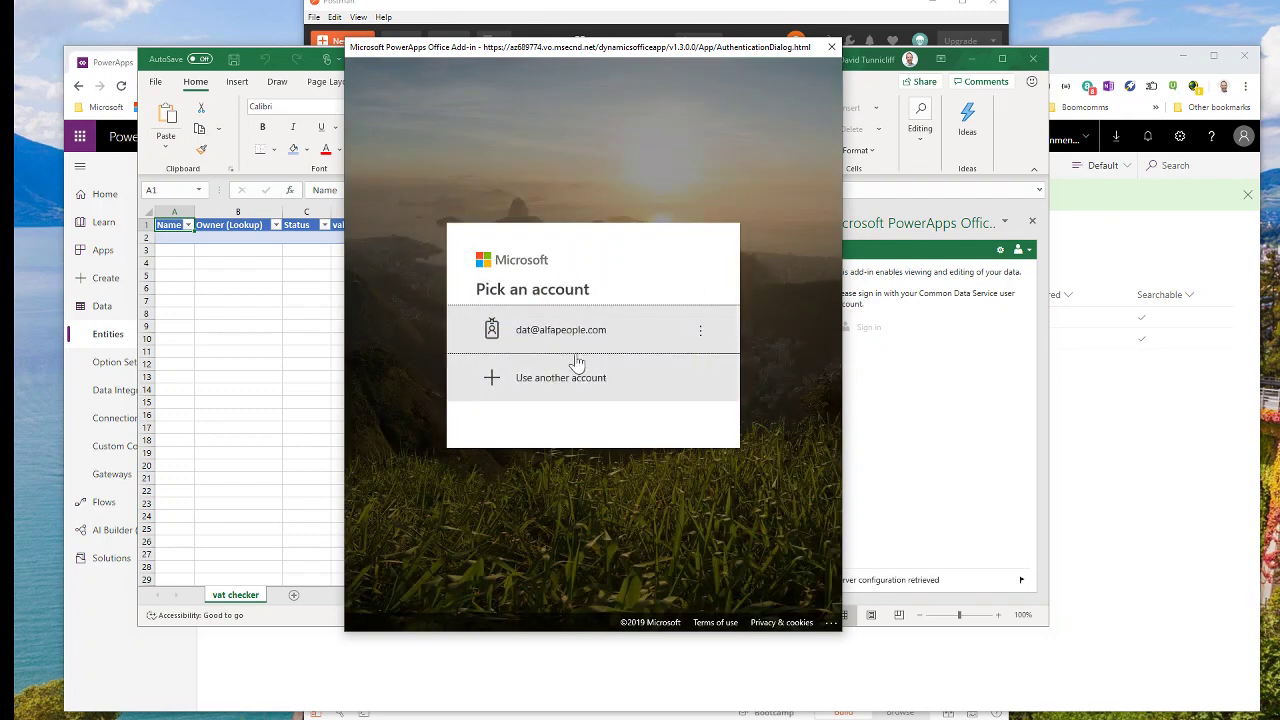
click(562, 340)
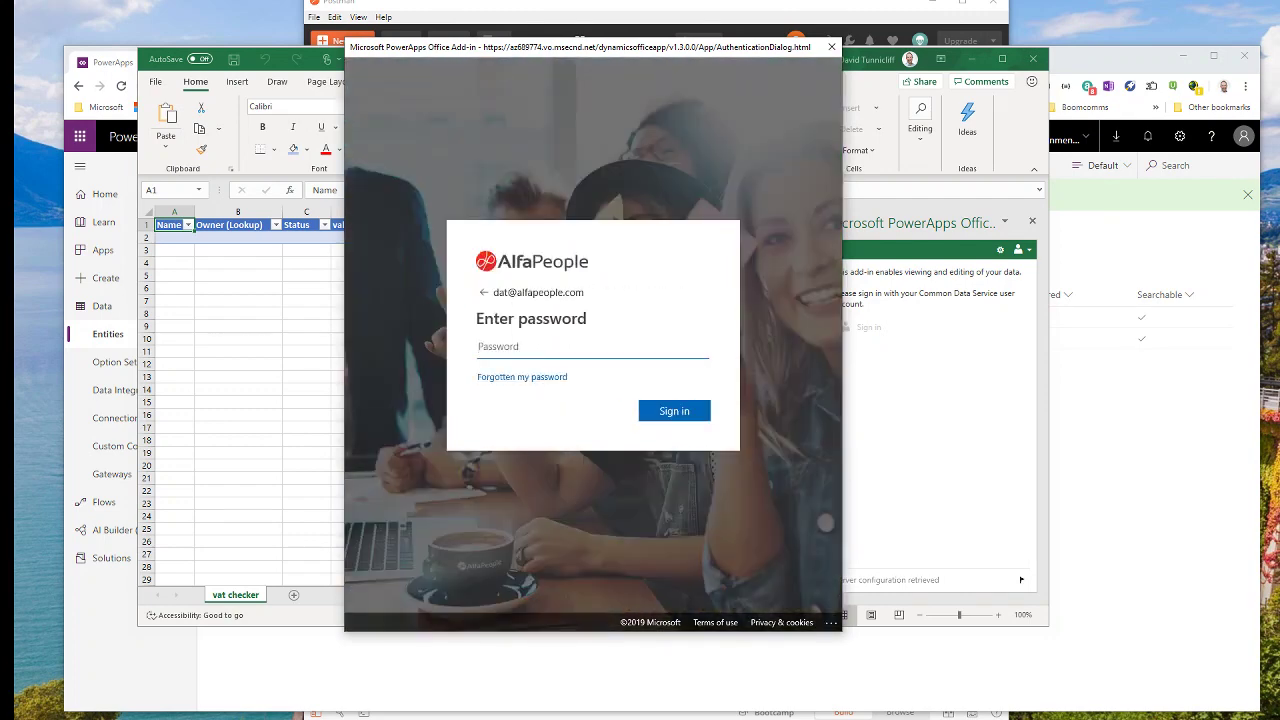
text(•)
key(Return)
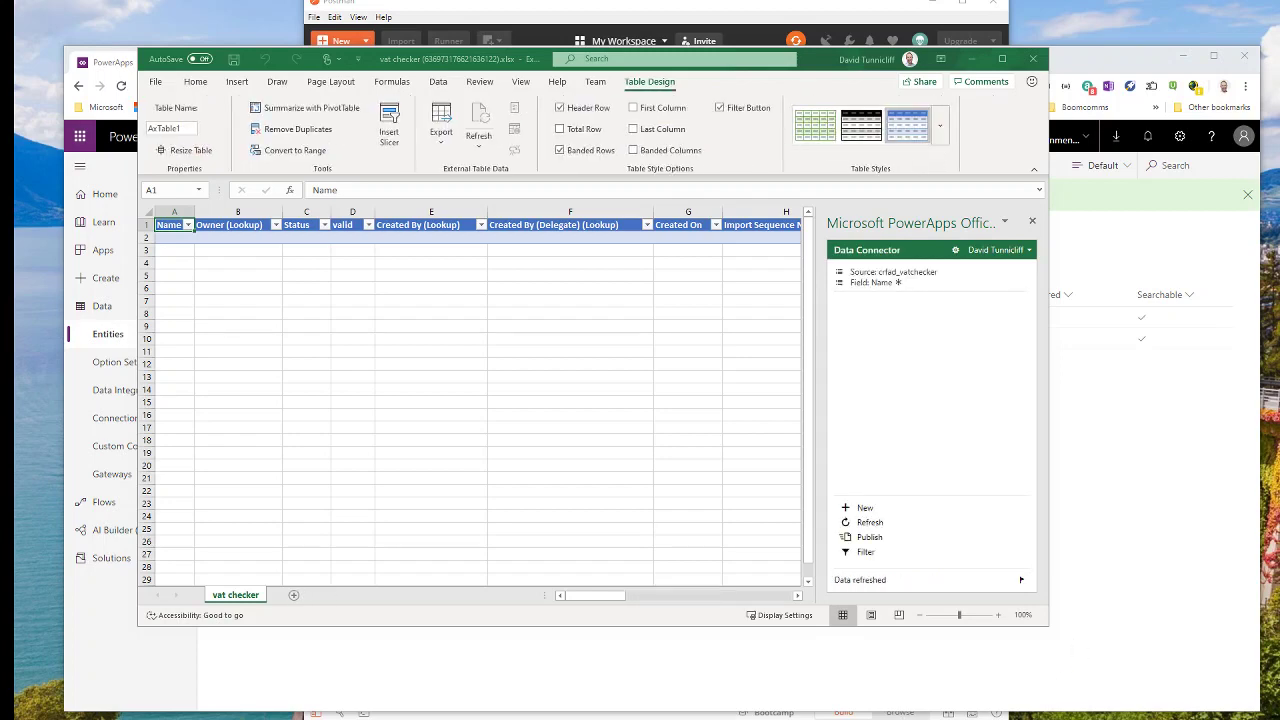
click(168, 240)
click(263, 338)
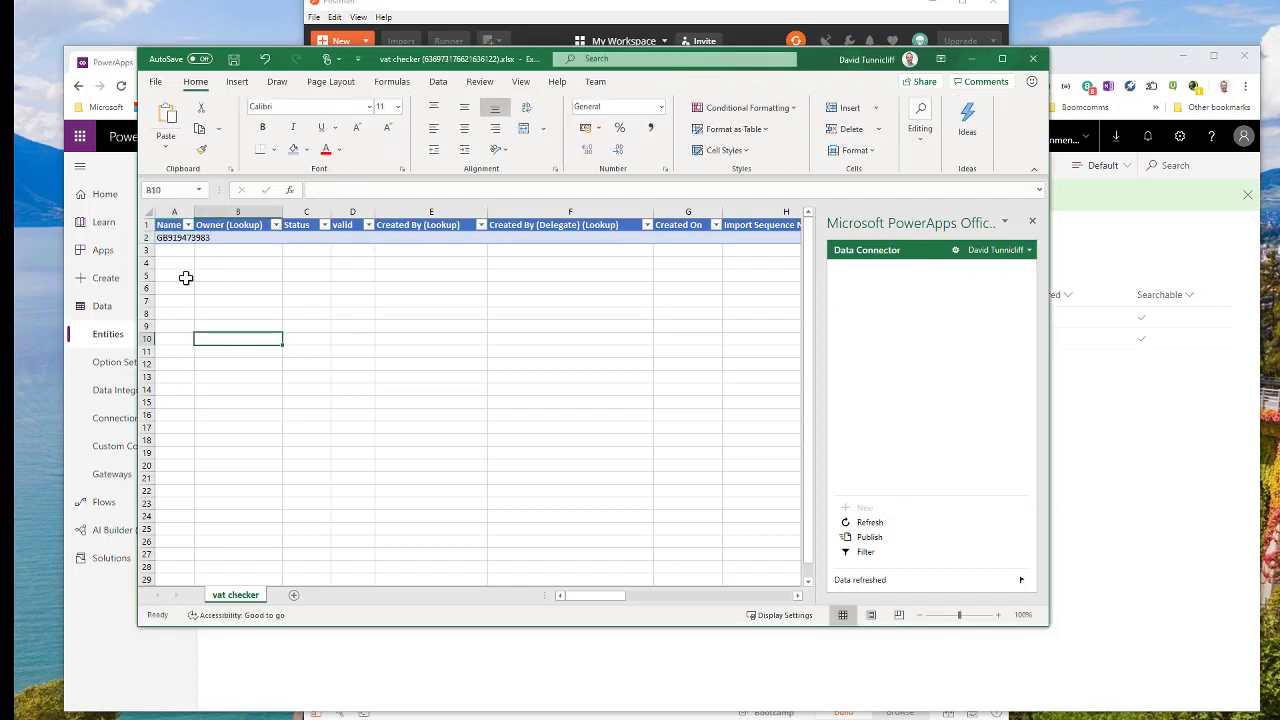
click(872, 540)
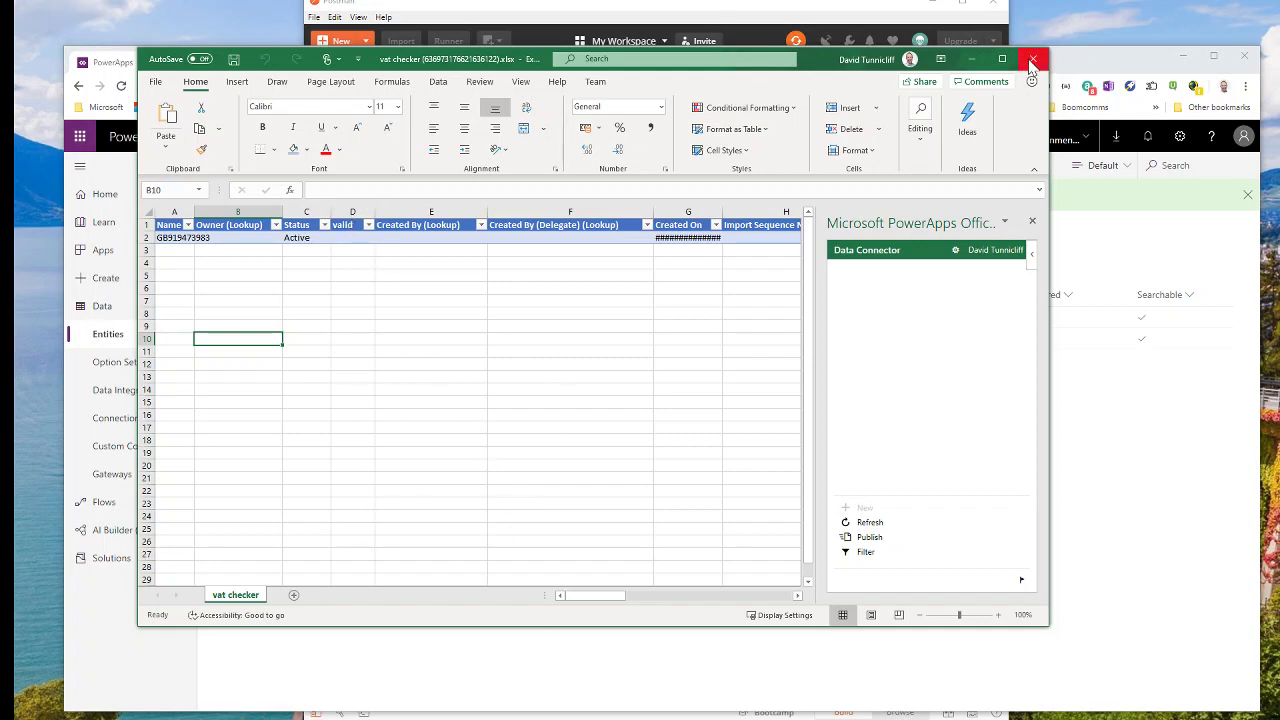
click(1033, 58)
click(652, 385)
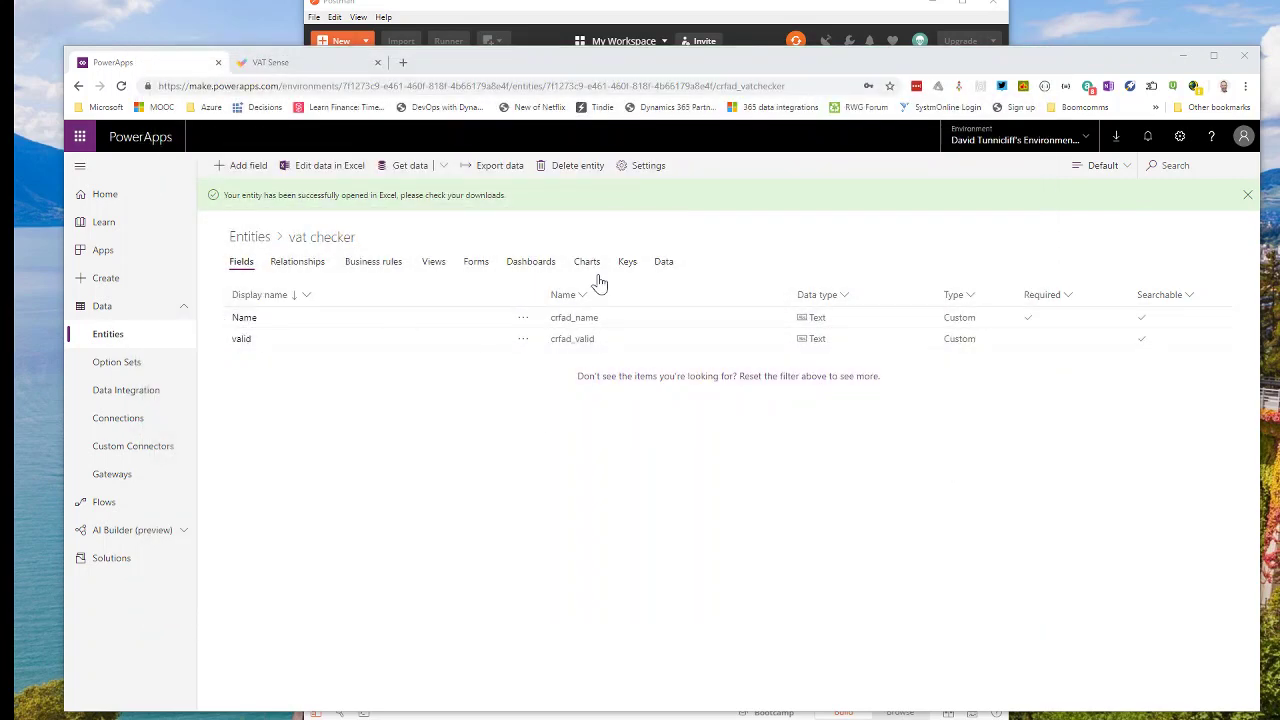
Check the vat checker Data tab lists the new record, then create a new flow from blank.
click(664, 264)
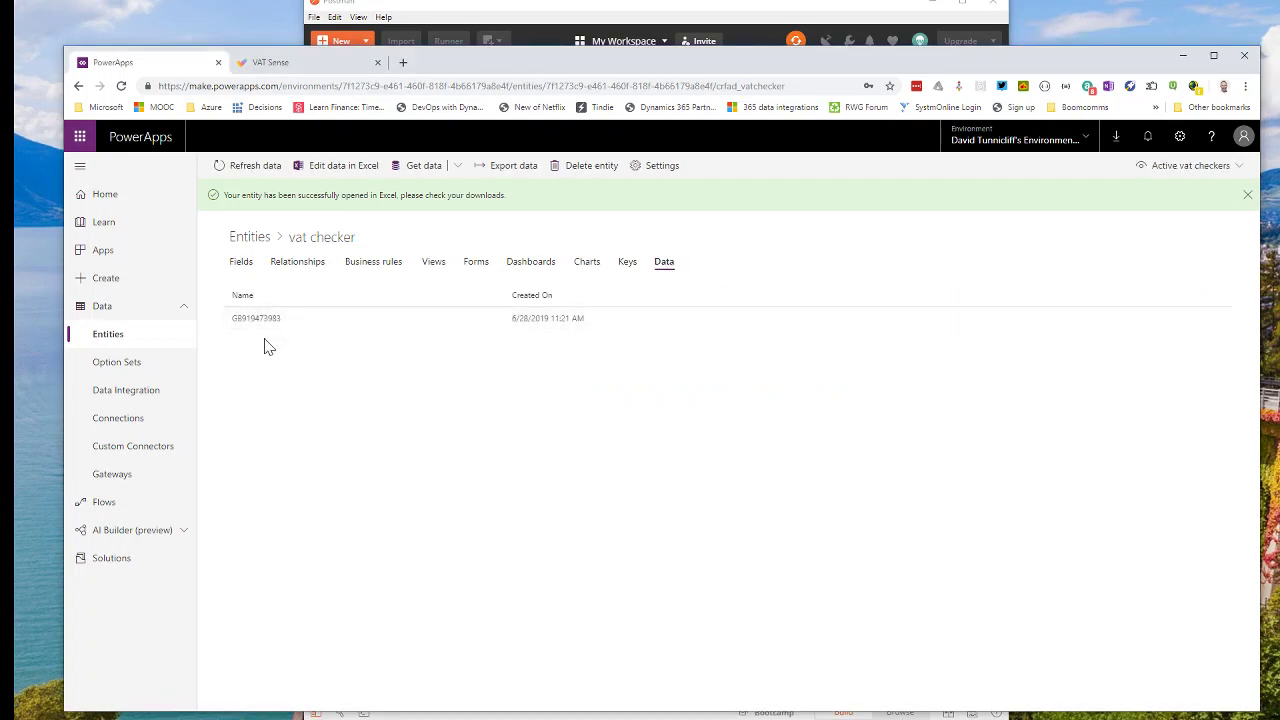
click(116, 512)
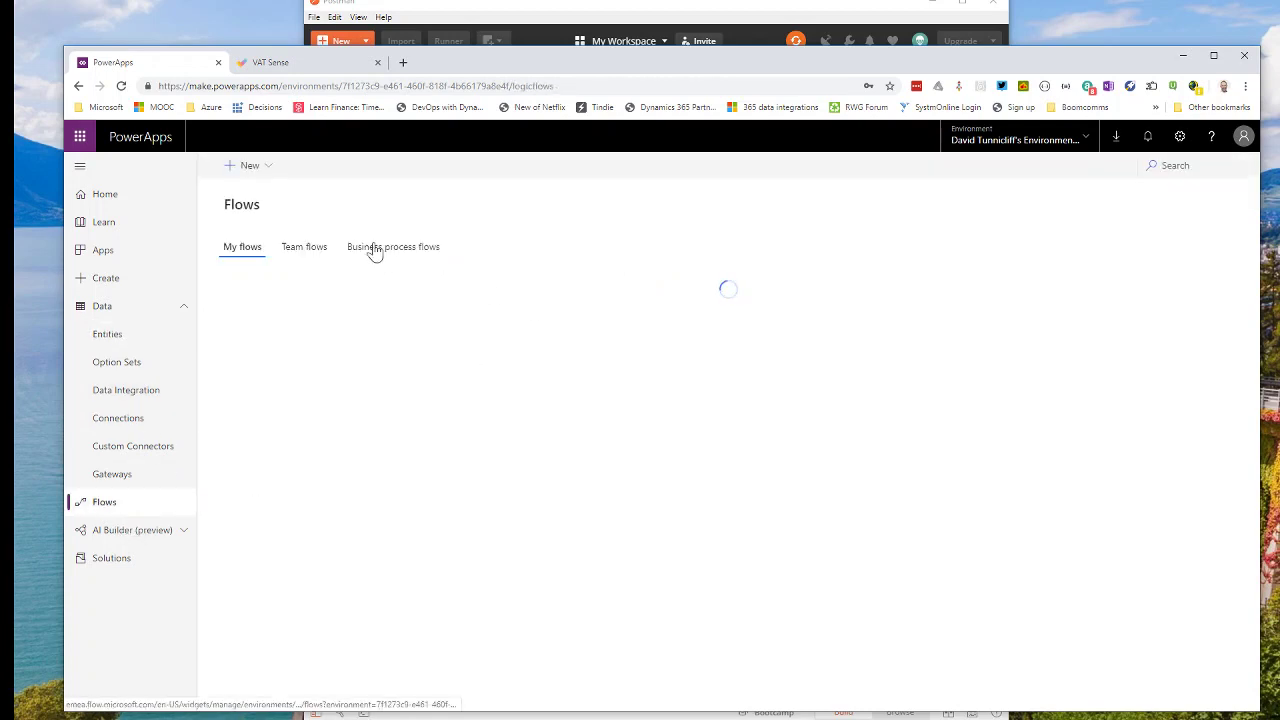
click(256, 172)
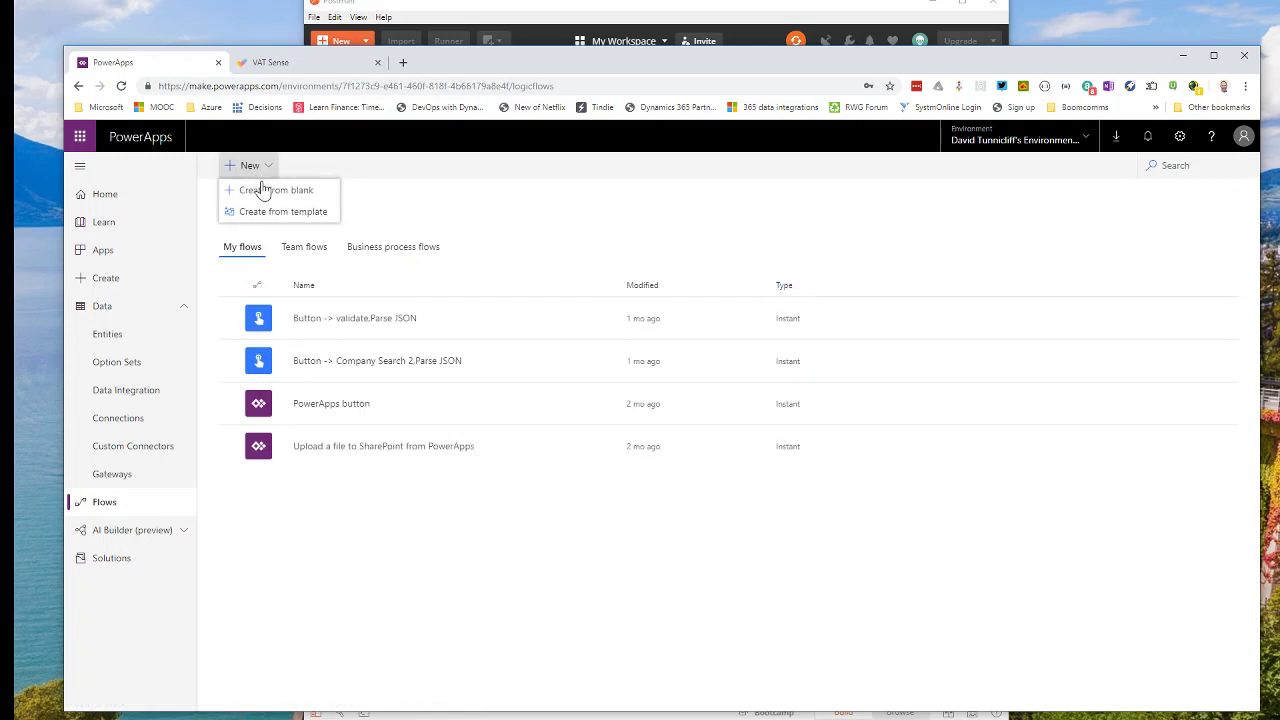
click(263, 189)
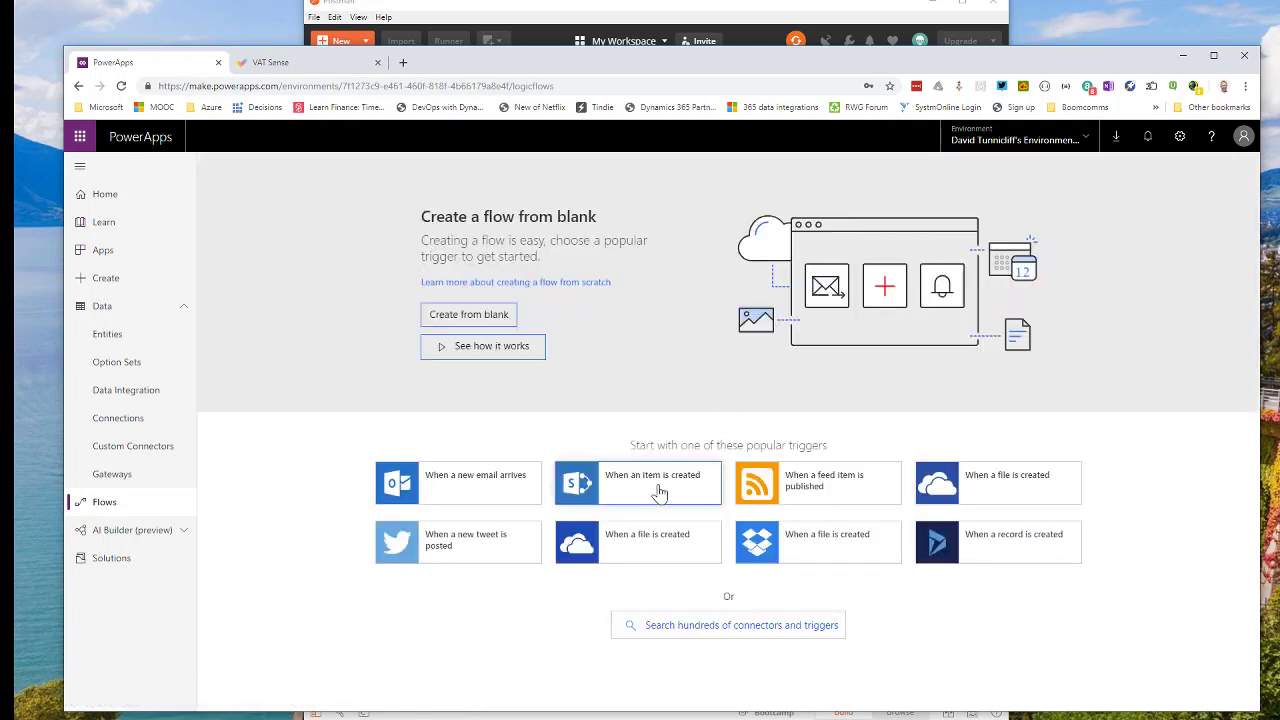
Add the Flic connector's 'When a Flic is pressed' trigger to the new flow.
click(659, 627)
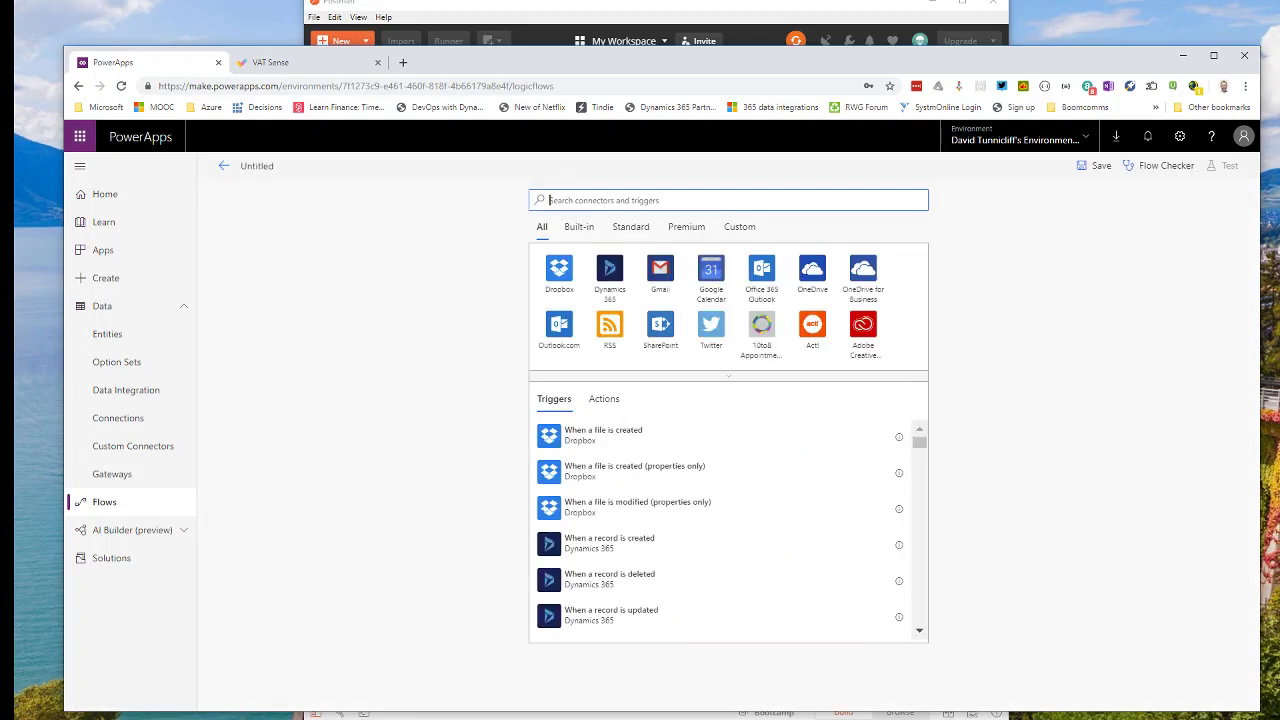
text(fi)
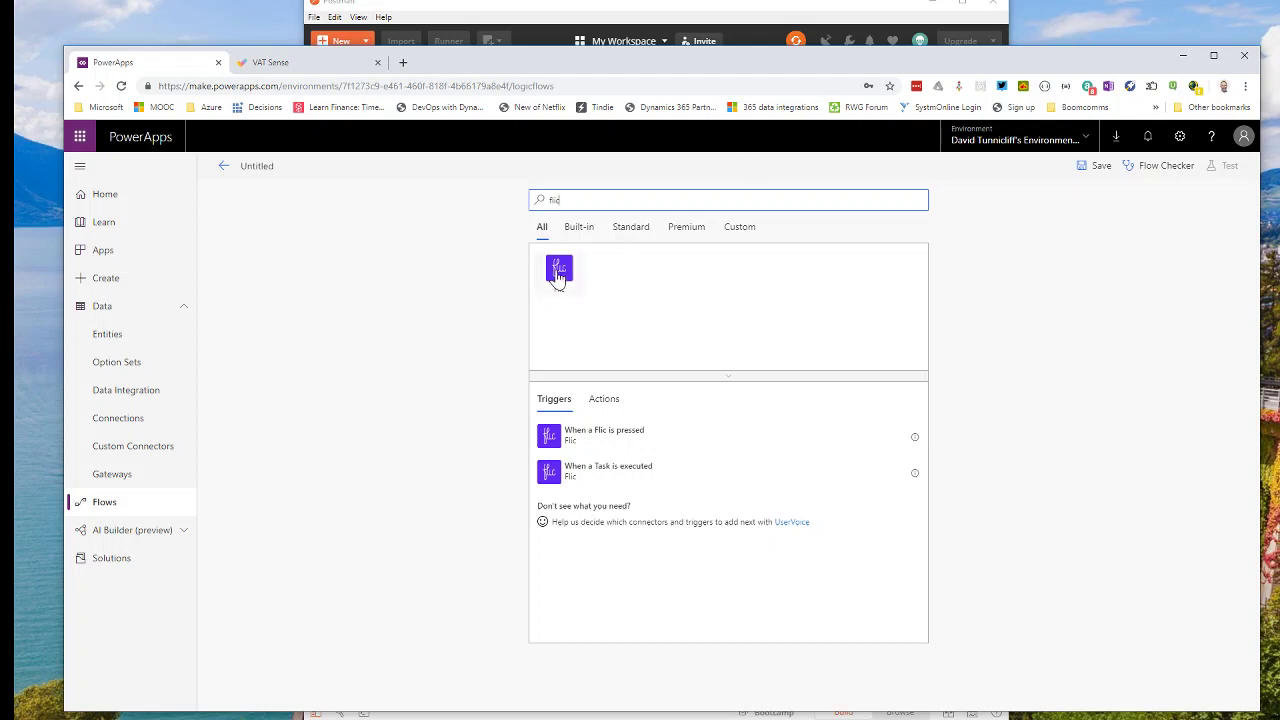
click(560, 272)
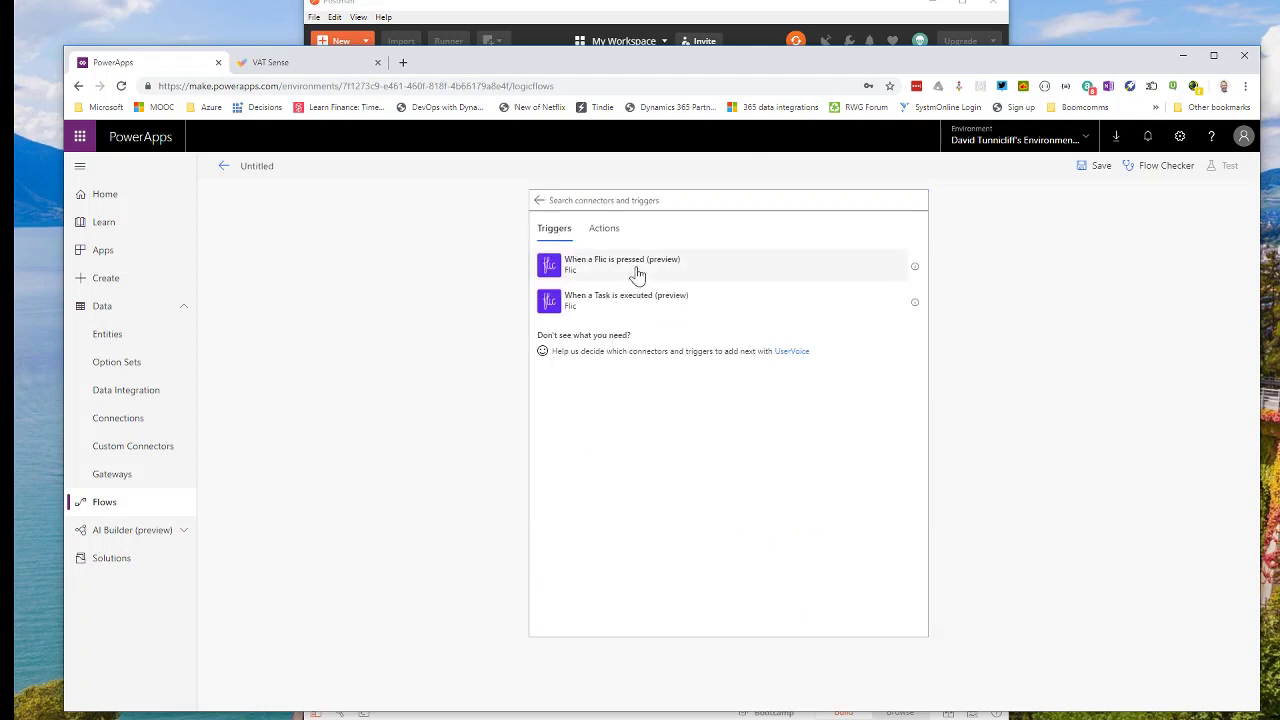
click(635, 273)
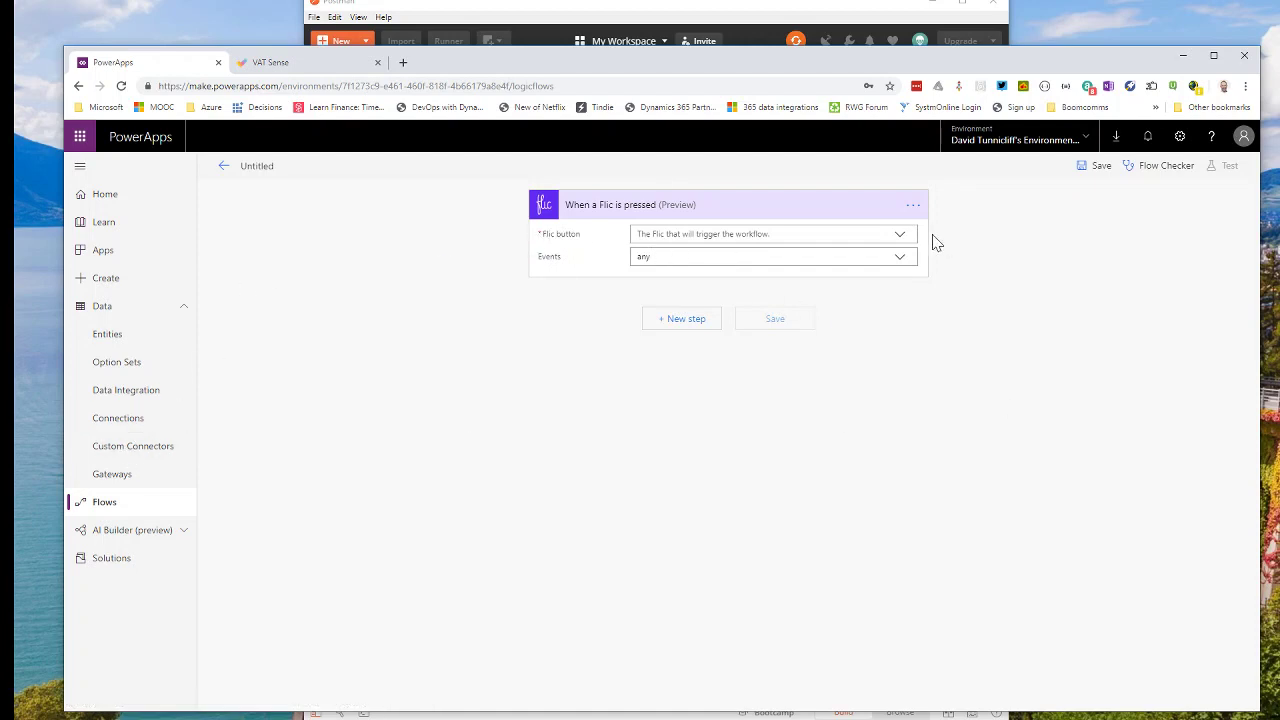
Set the trigger's Flic button to My Flic with event type any, then add a new step.
click(900, 236)
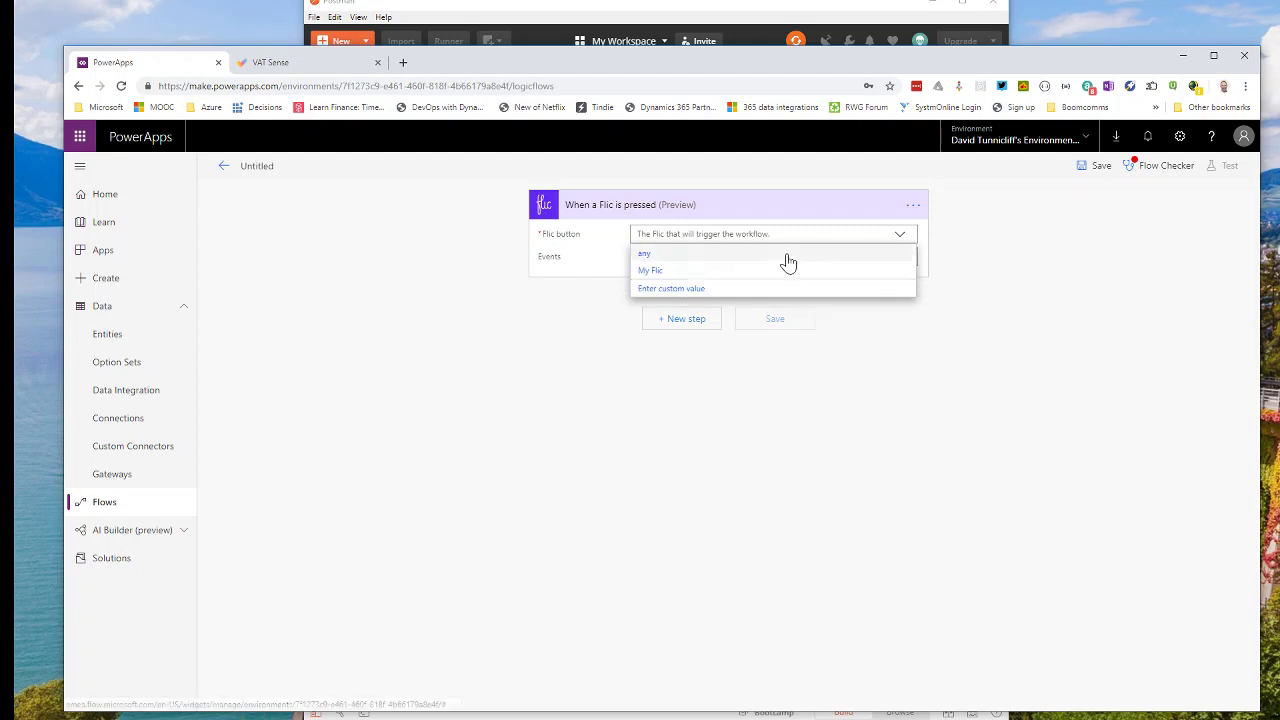
click(676, 271)
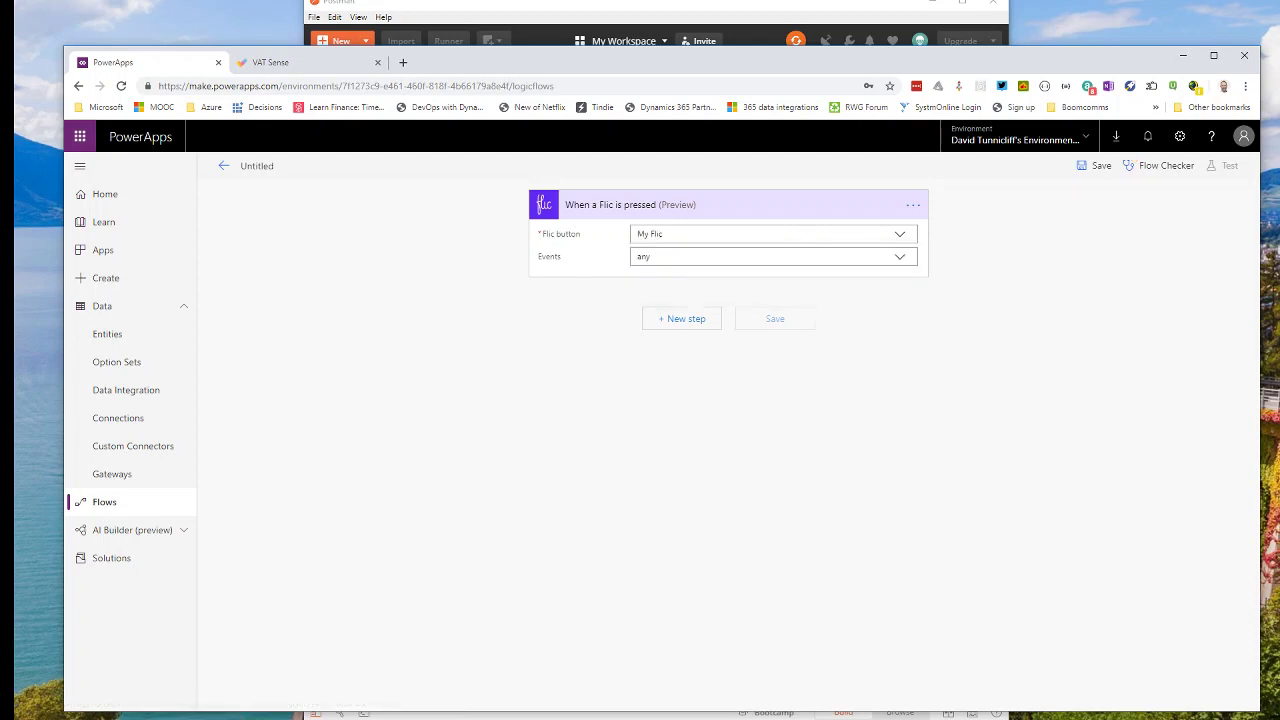
click(900, 260)
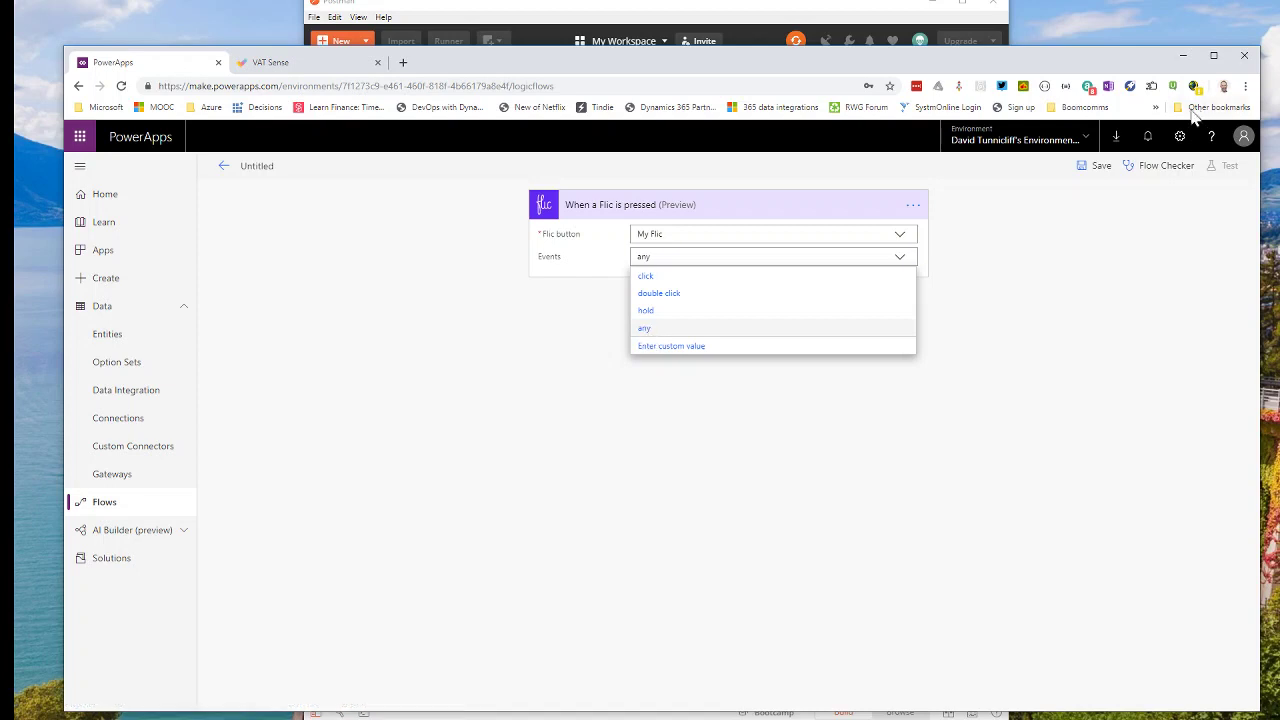
click(790, 329)
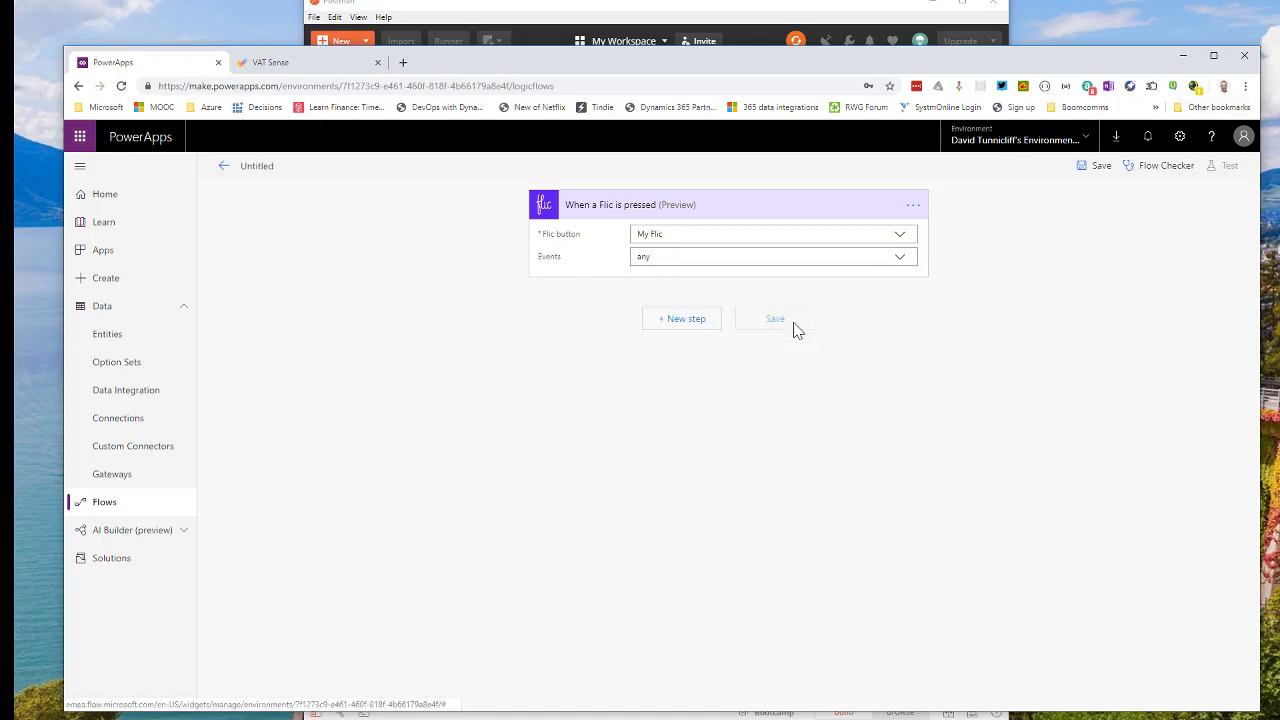
click(707, 325)
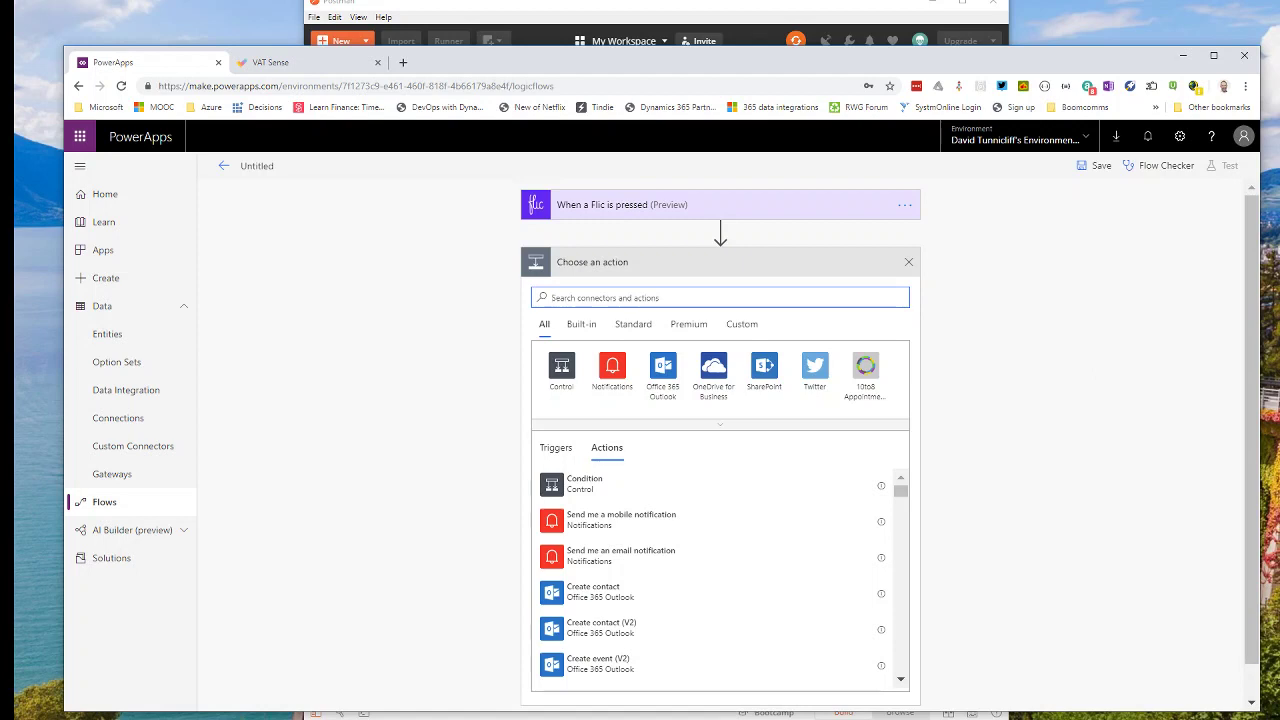
Search 'common' and add the Common Data Service List records action.
text(c)
key(BackSpace)
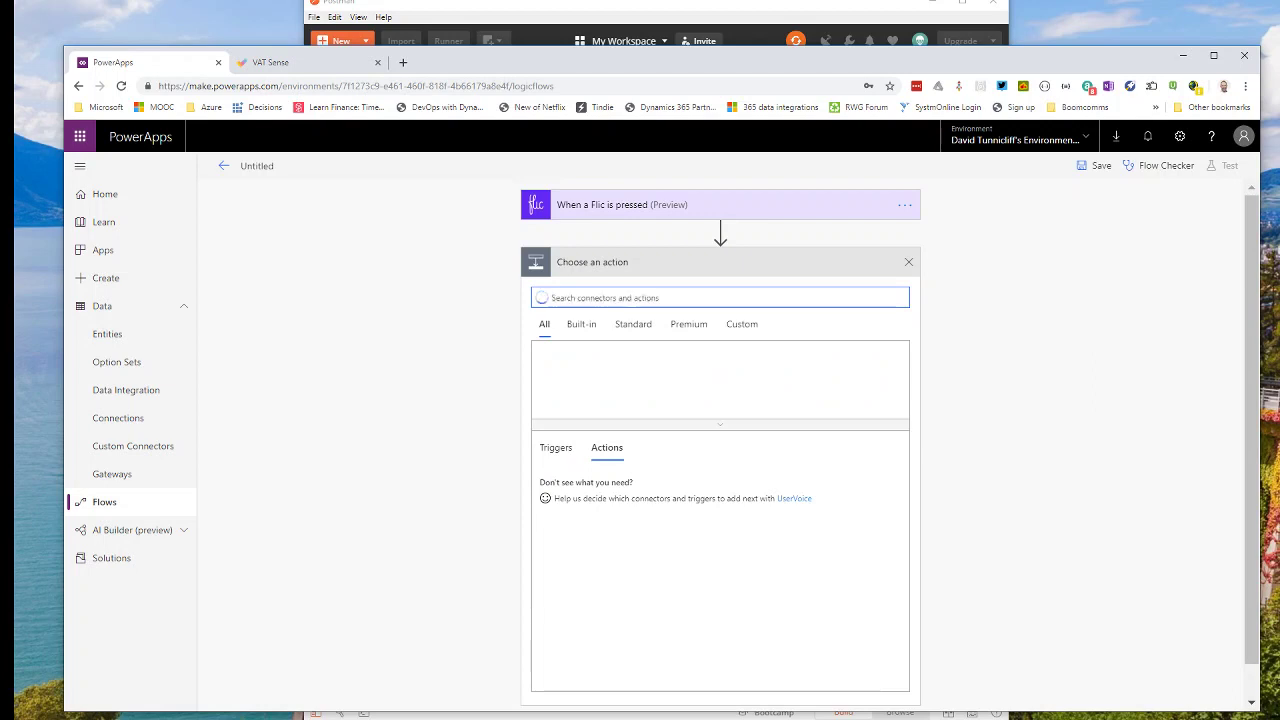
text(common)
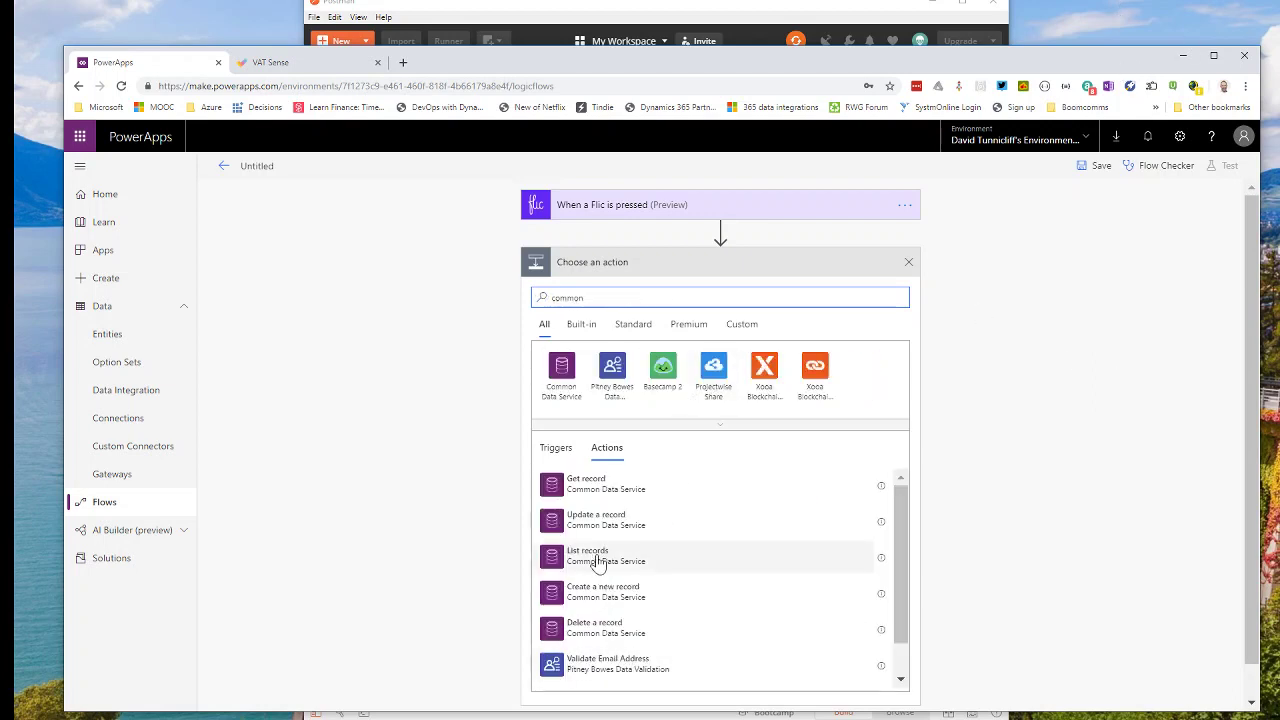
click(591, 556)
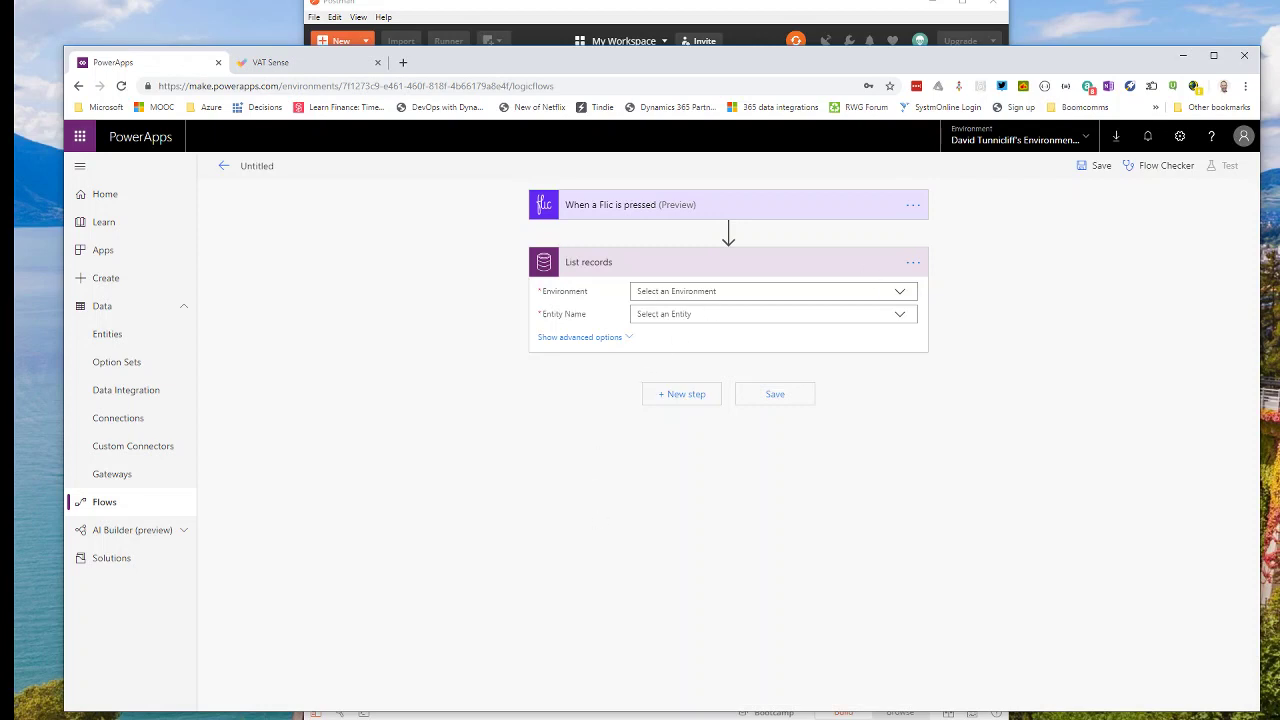
Point List records at the (Current) environment and the vat checkers entity, then add another step.
click(897, 297)
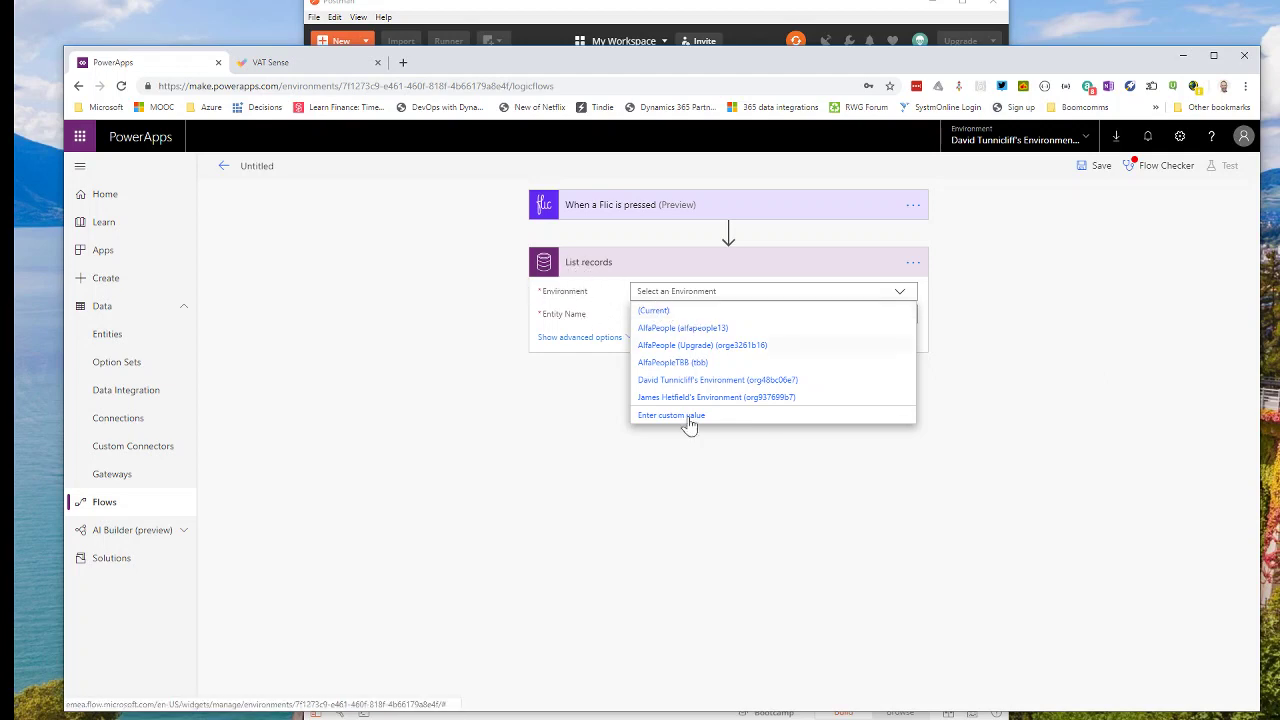
click(648, 313)
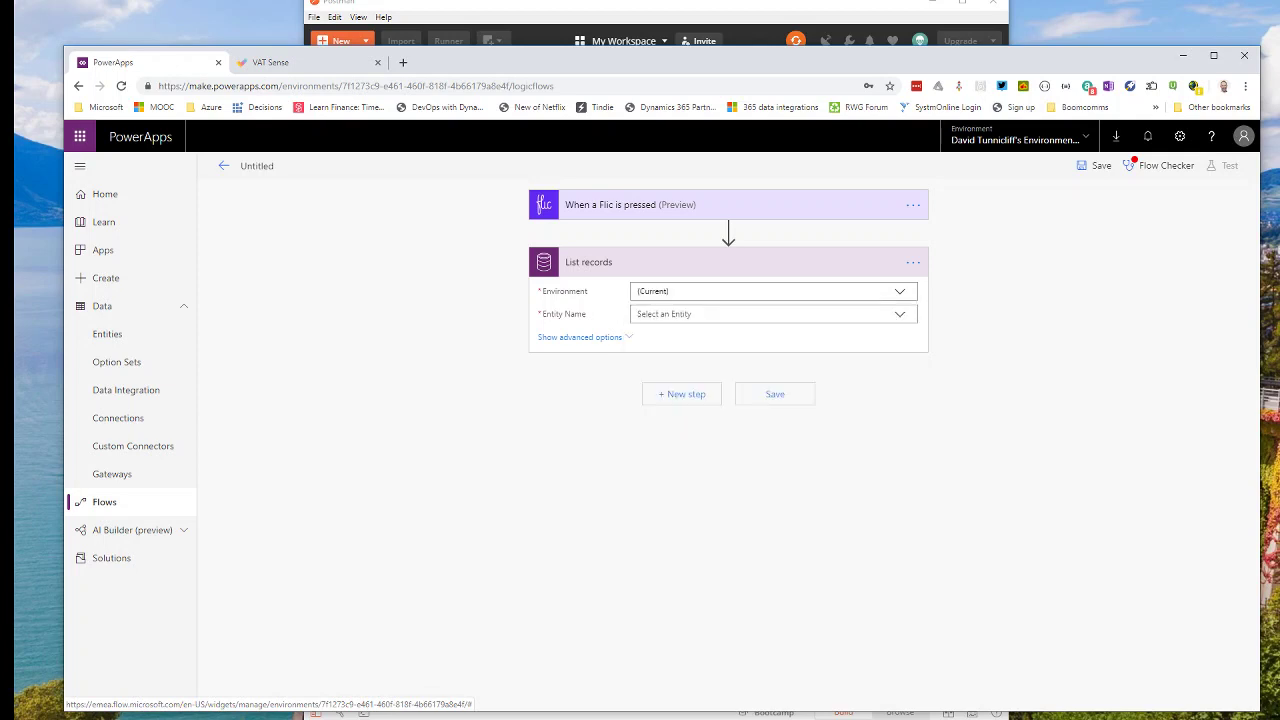
click(898, 317)
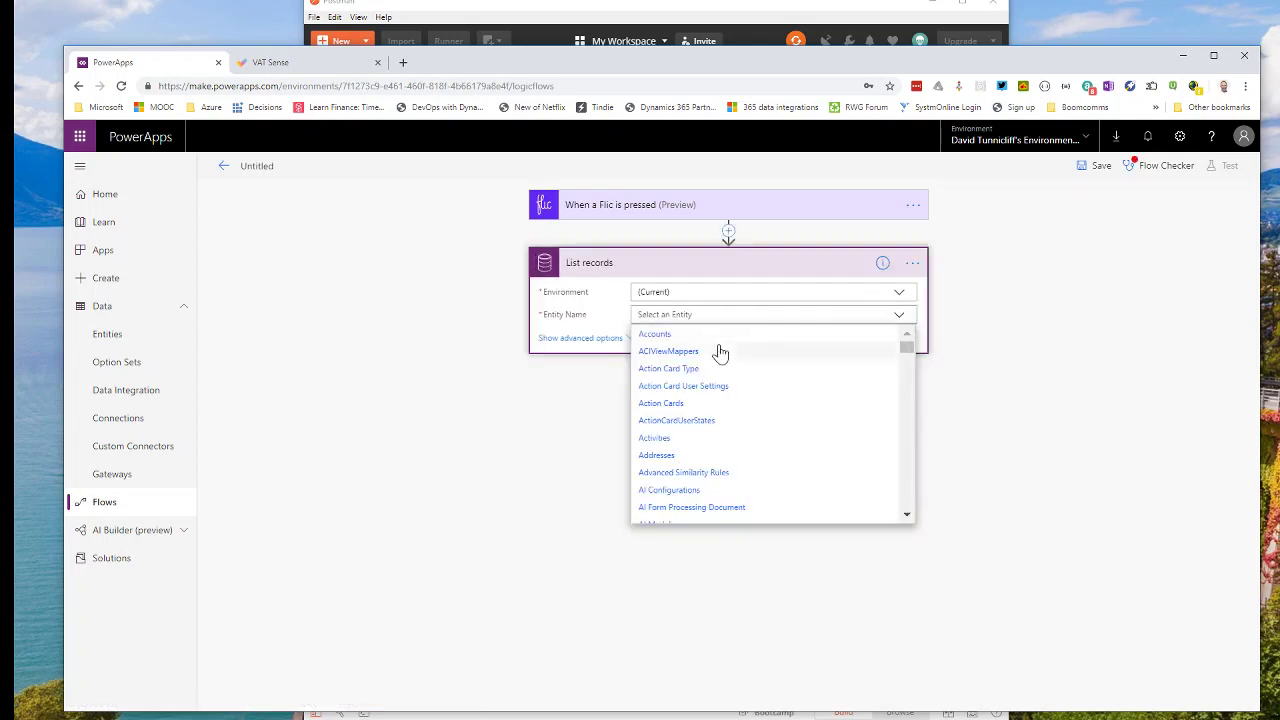
drag(906, 347, 907, 511)
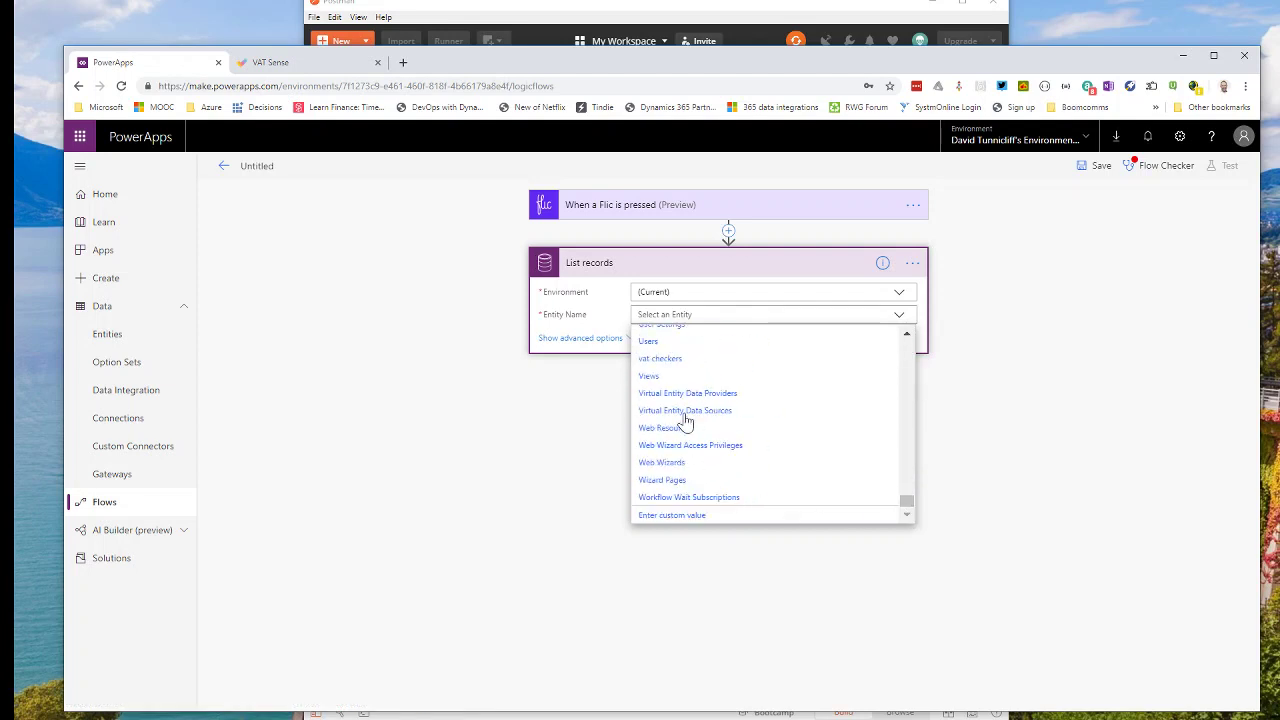
click(660, 358)
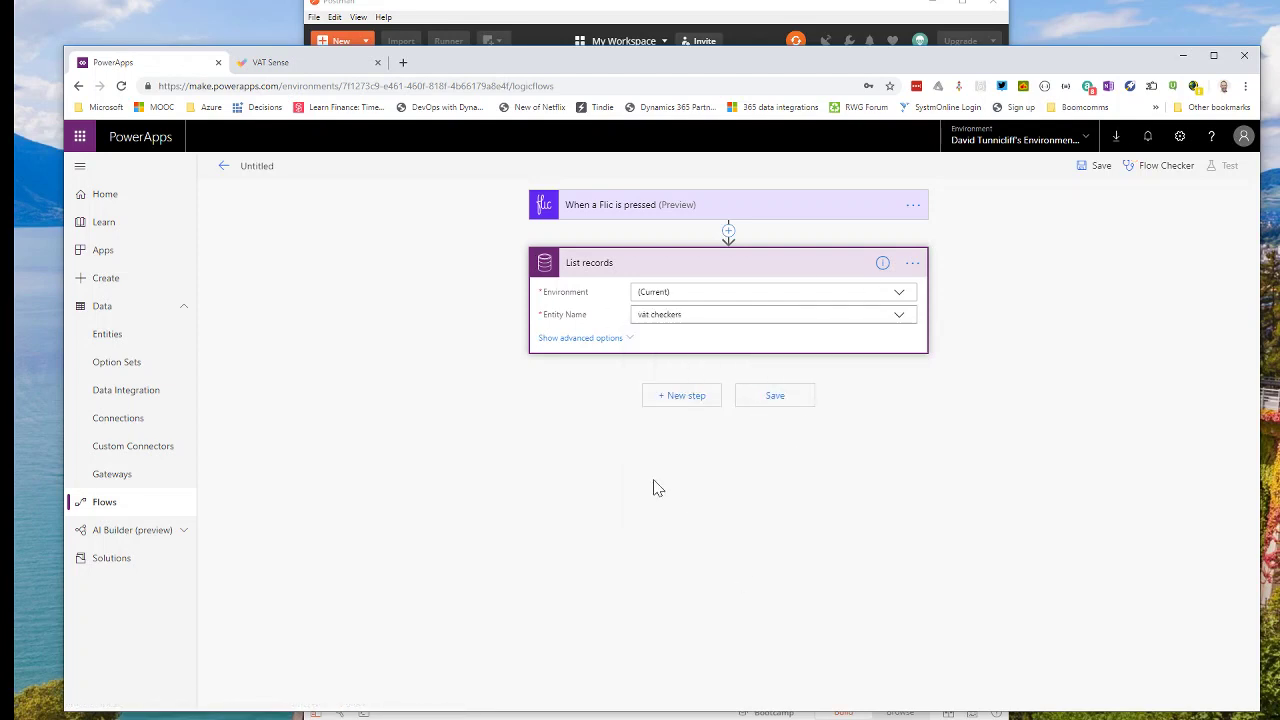
click(689, 399)
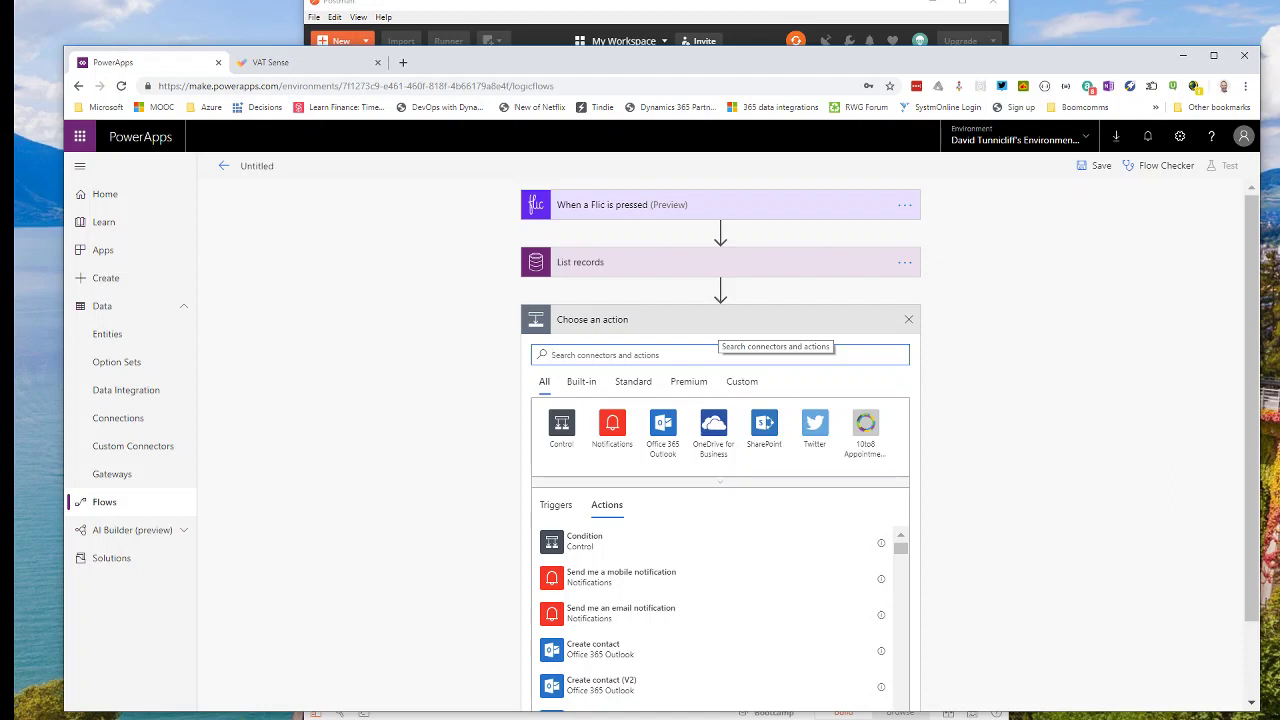
Add an Apply to each loop over List records' value output, with an action slot inside.
text(s)
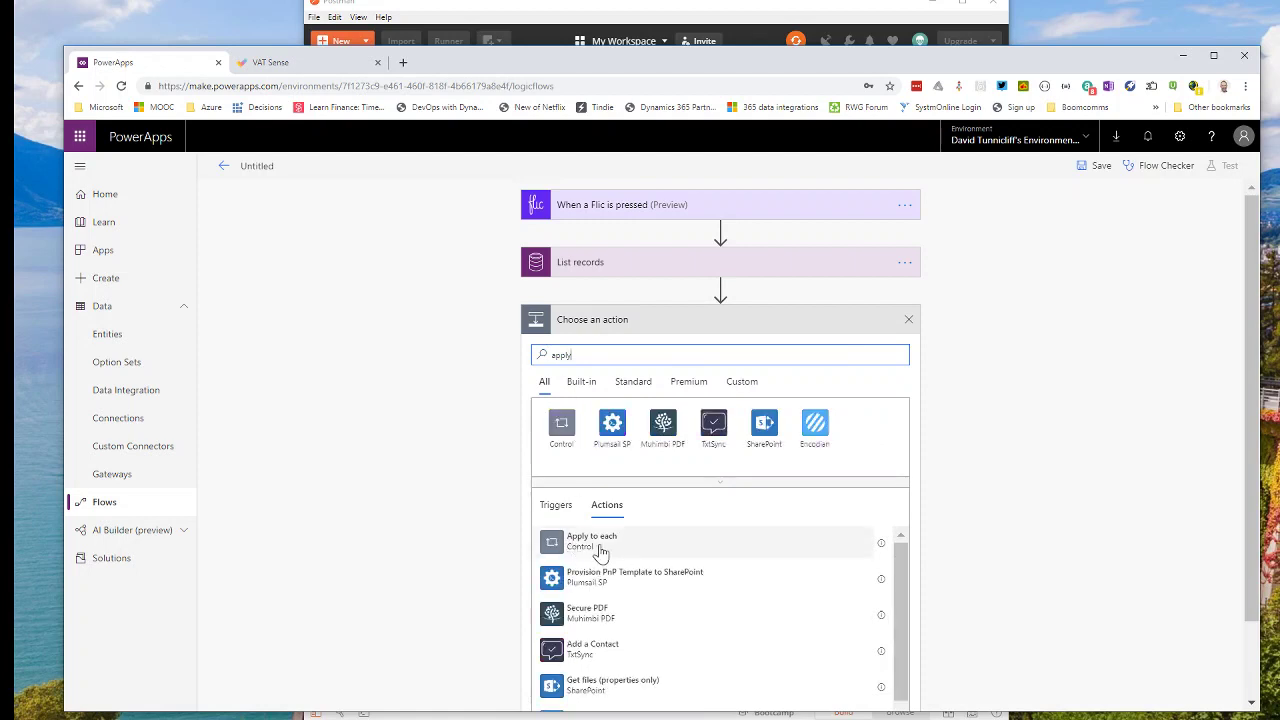
click(598, 542)
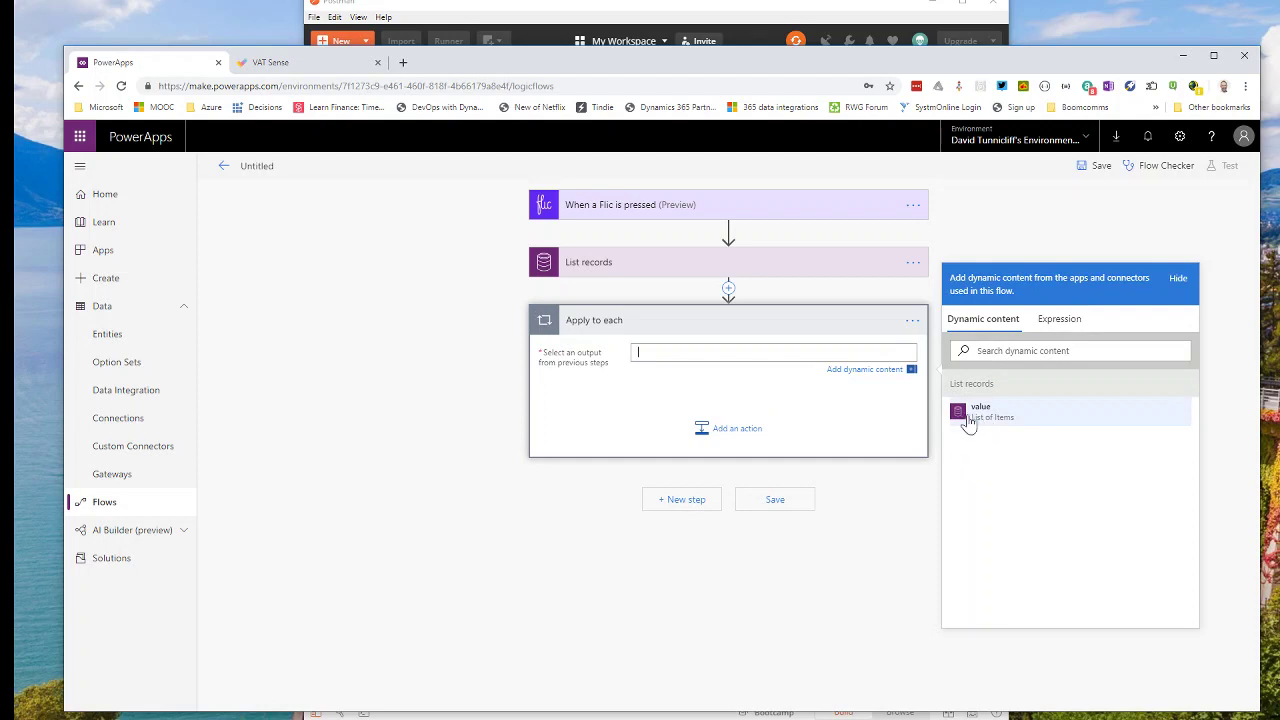
click(980, 412)
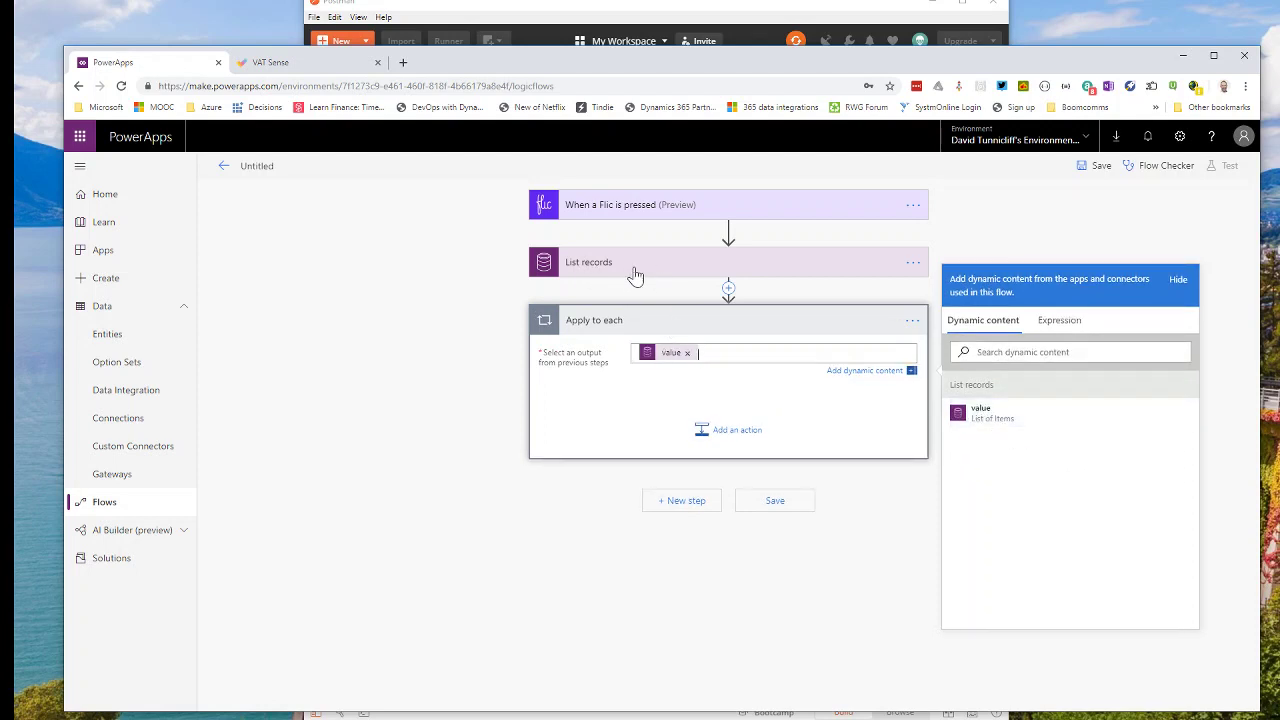
click(737, 430)
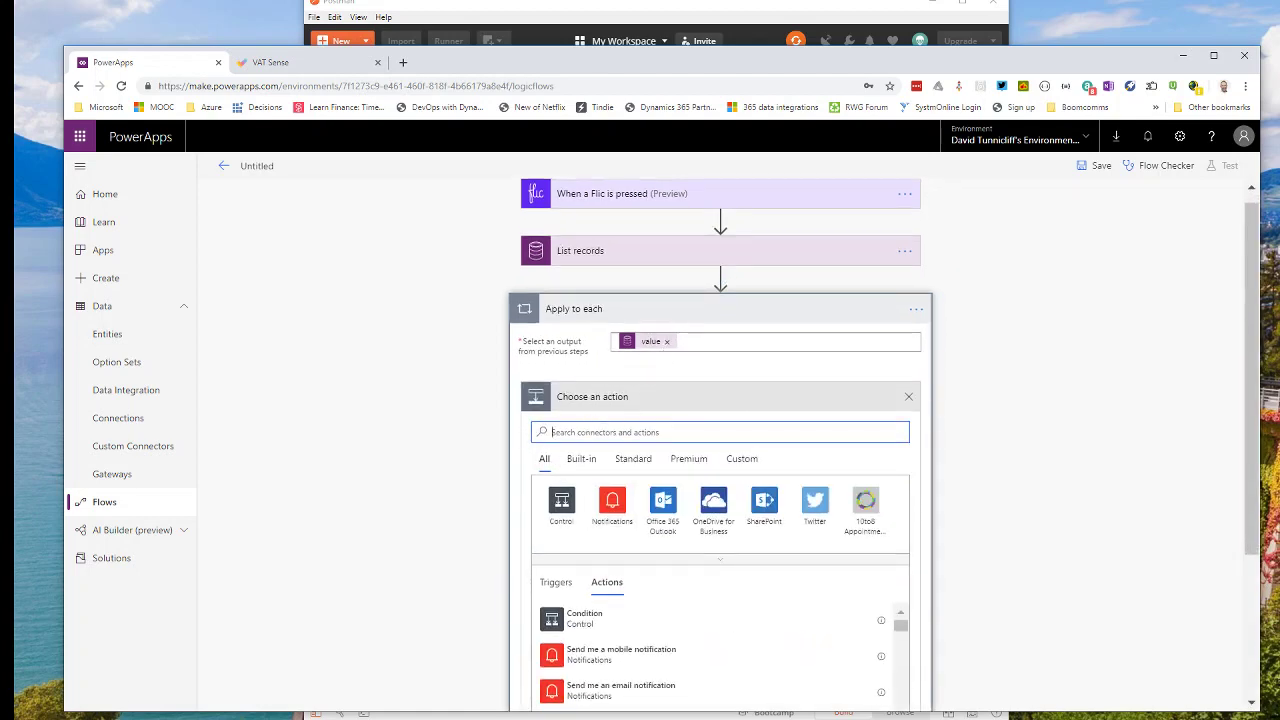
Search 'common' and add the Common Data Service Get record action inside the loop.
text(get)
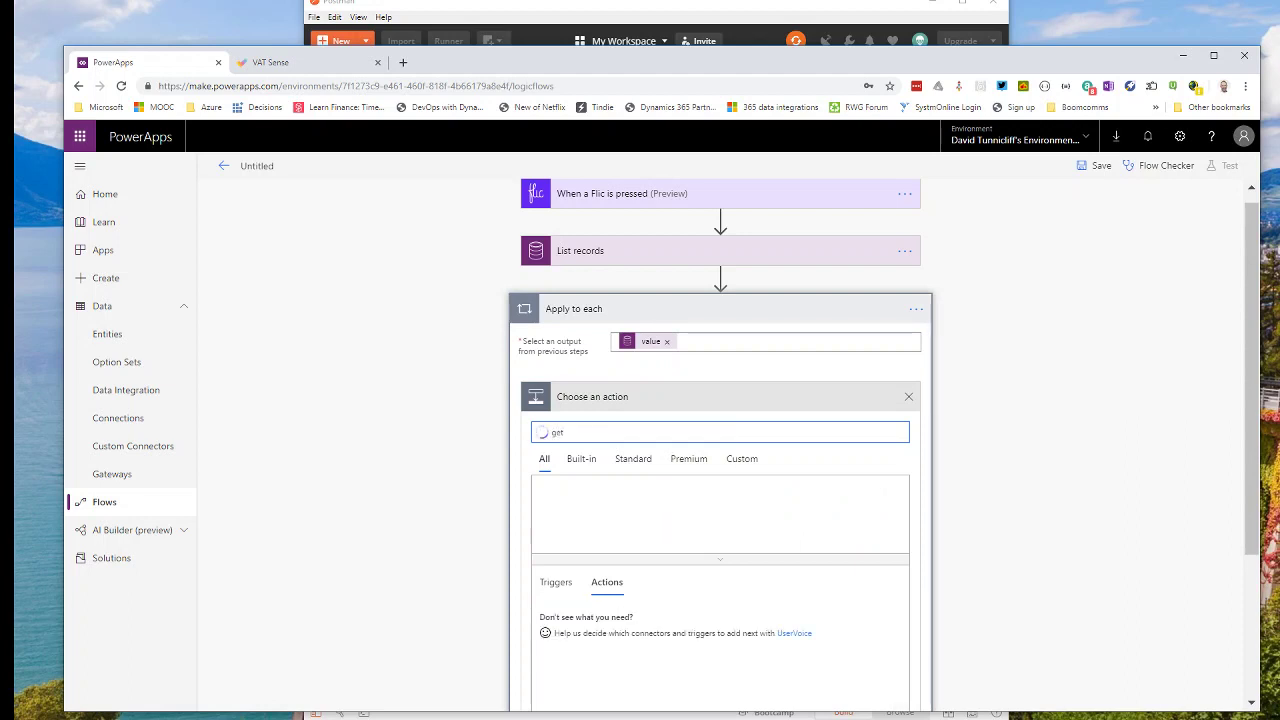
key(BackSpace)
key(BackSpace)
key(BackSpace)
text(common)
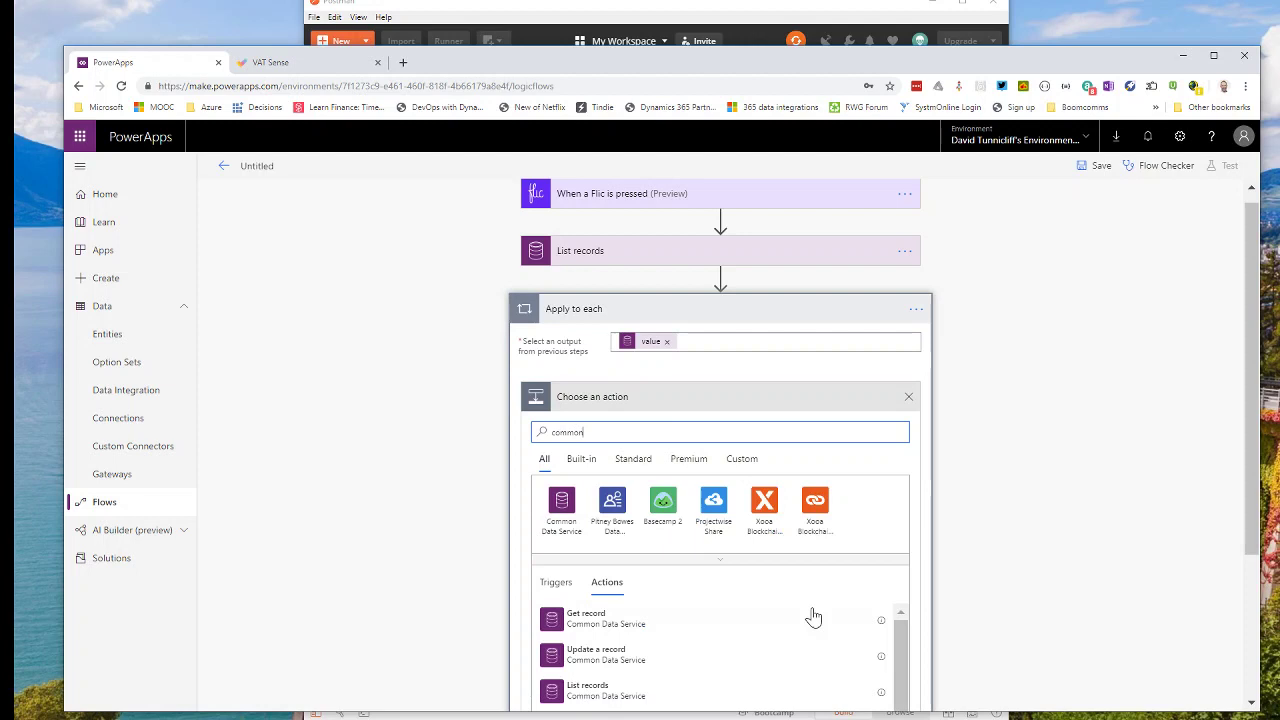
scroll(620, 625, down, 1)
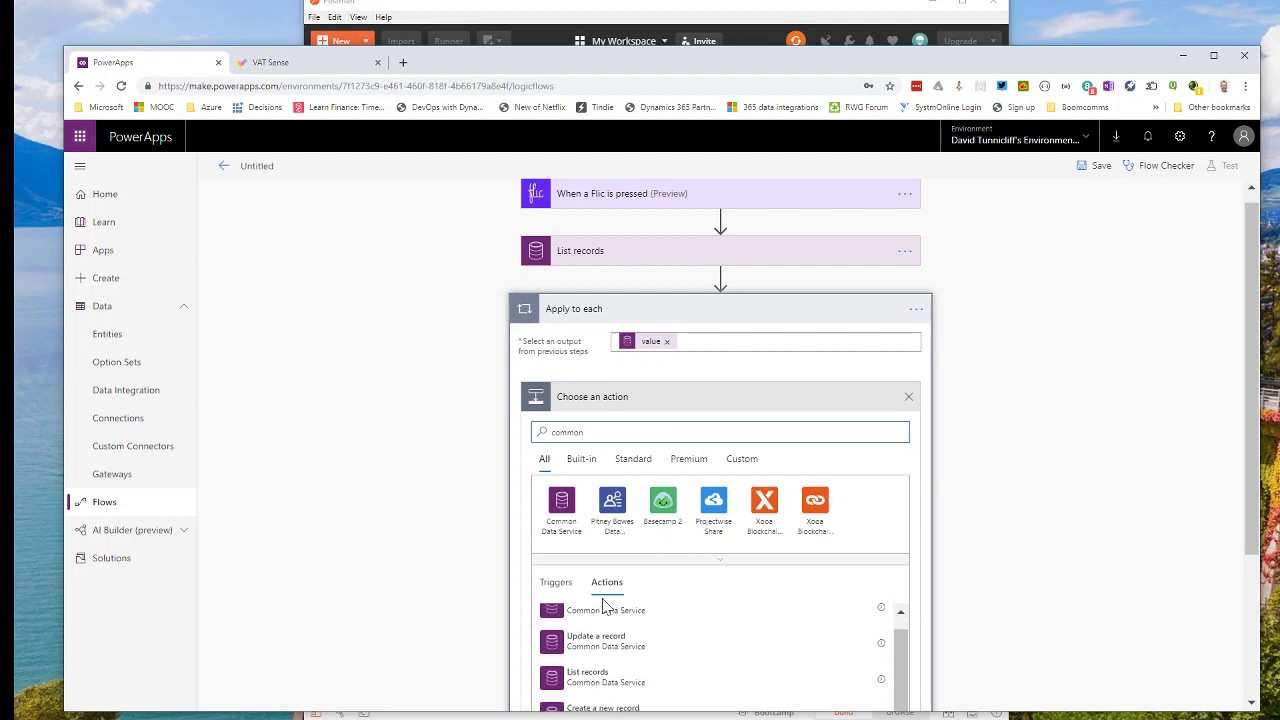
scroll(620, 625, up, 1)
click(618, 621)
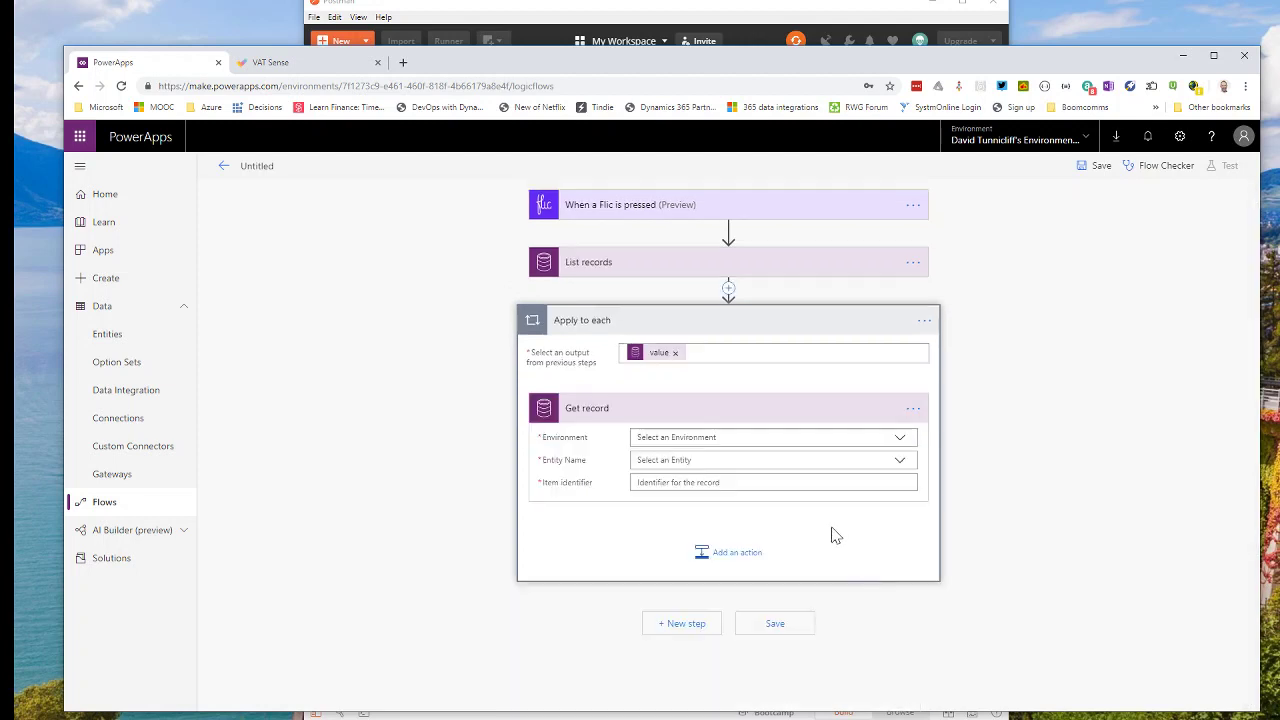
Set Get record to (Current) environment, vat checkers entity and vat checker id identifier, then save.
click(903, 443)
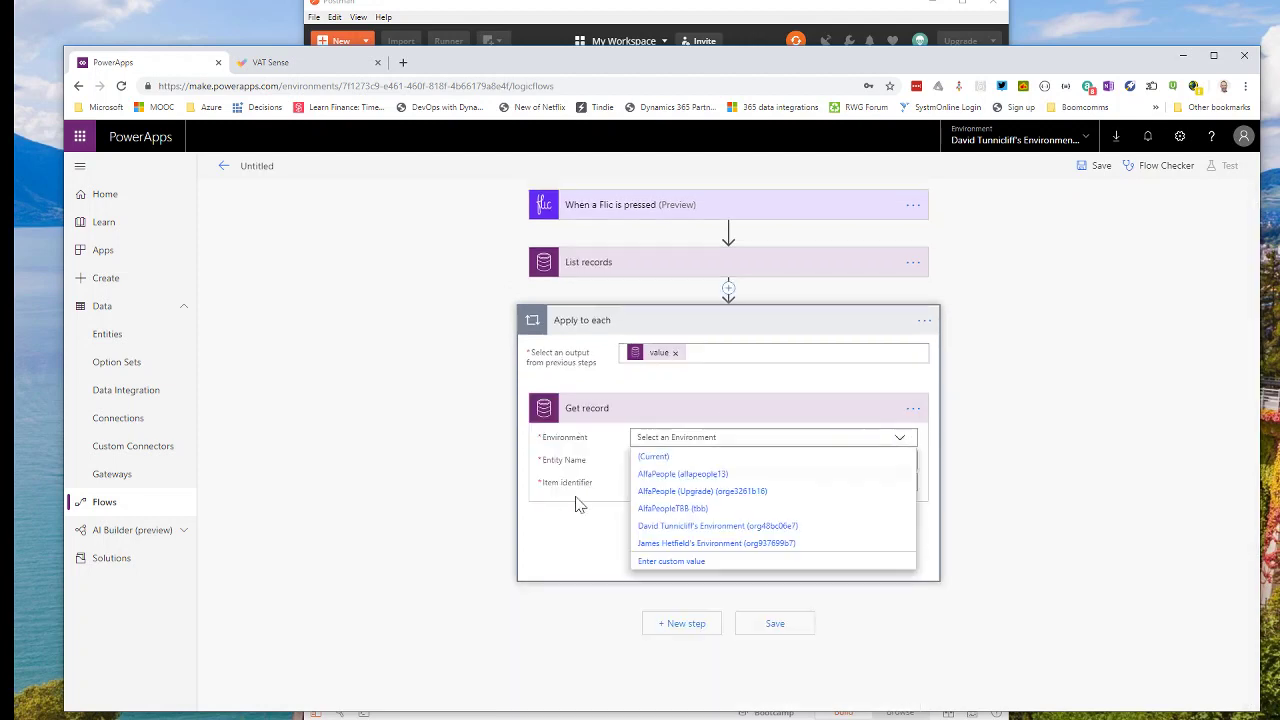
click(672, 457)
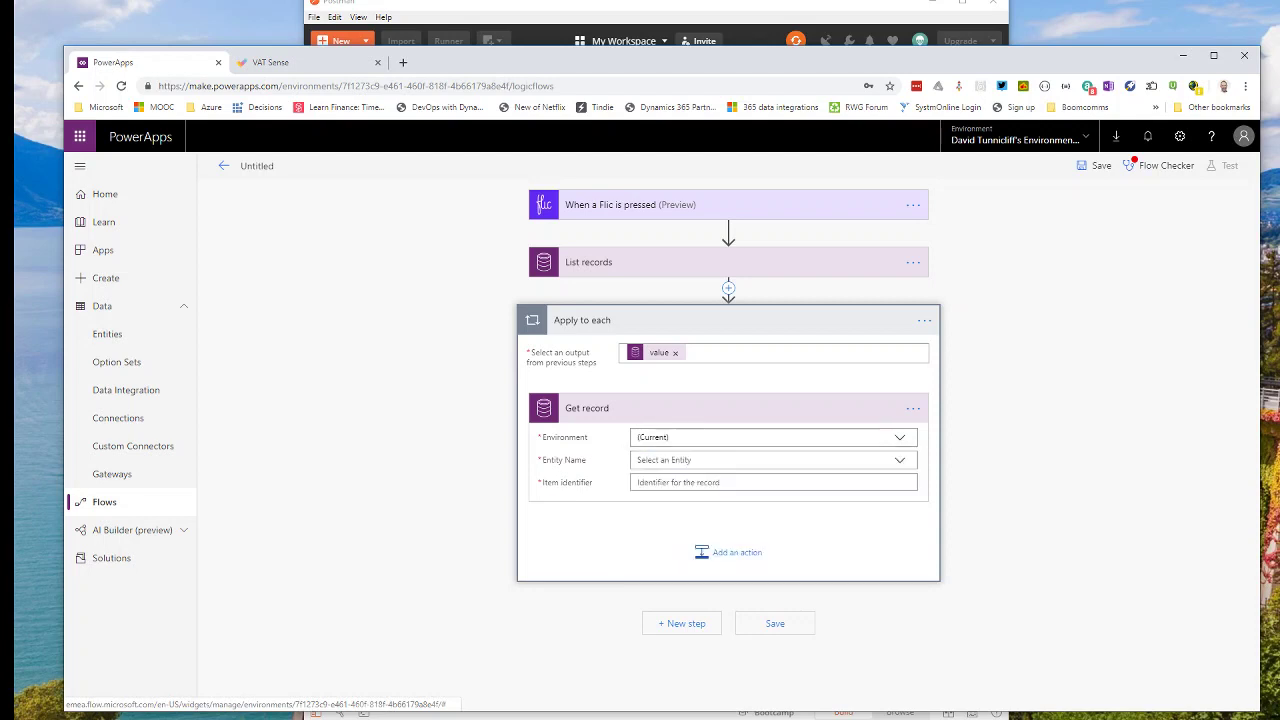
click(899, 460)
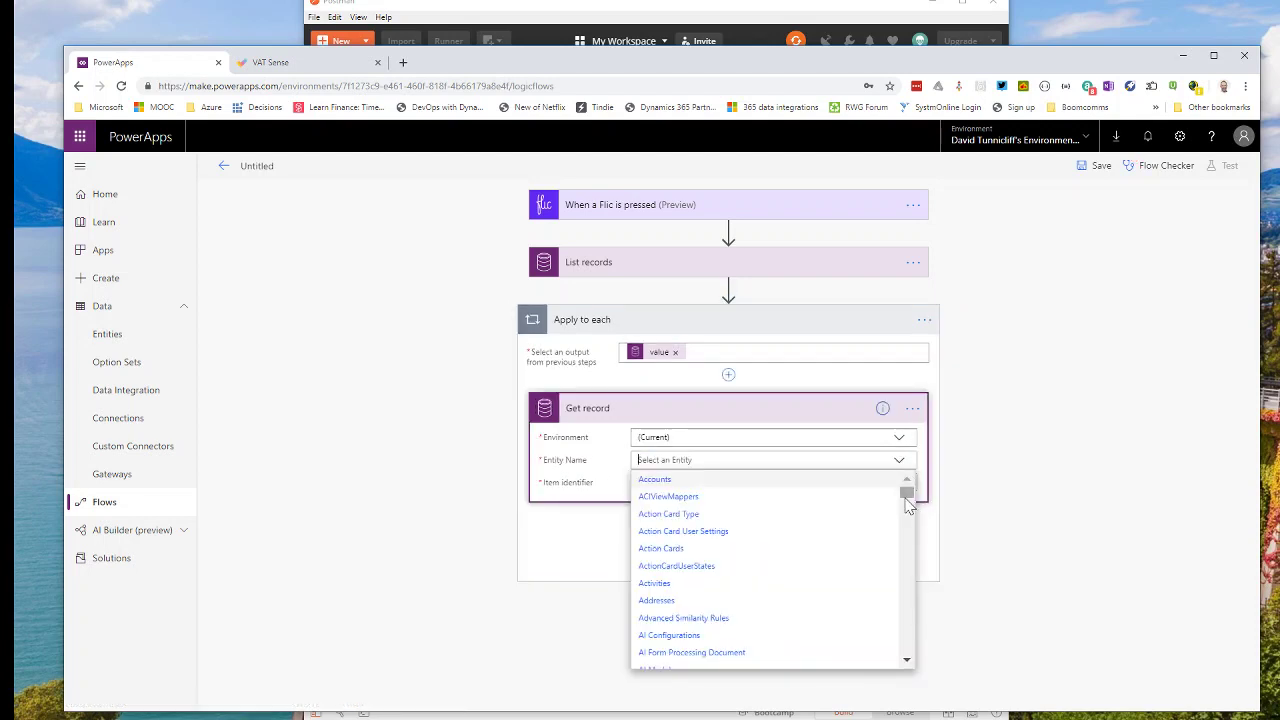
drag(909, 492, 909, 640)
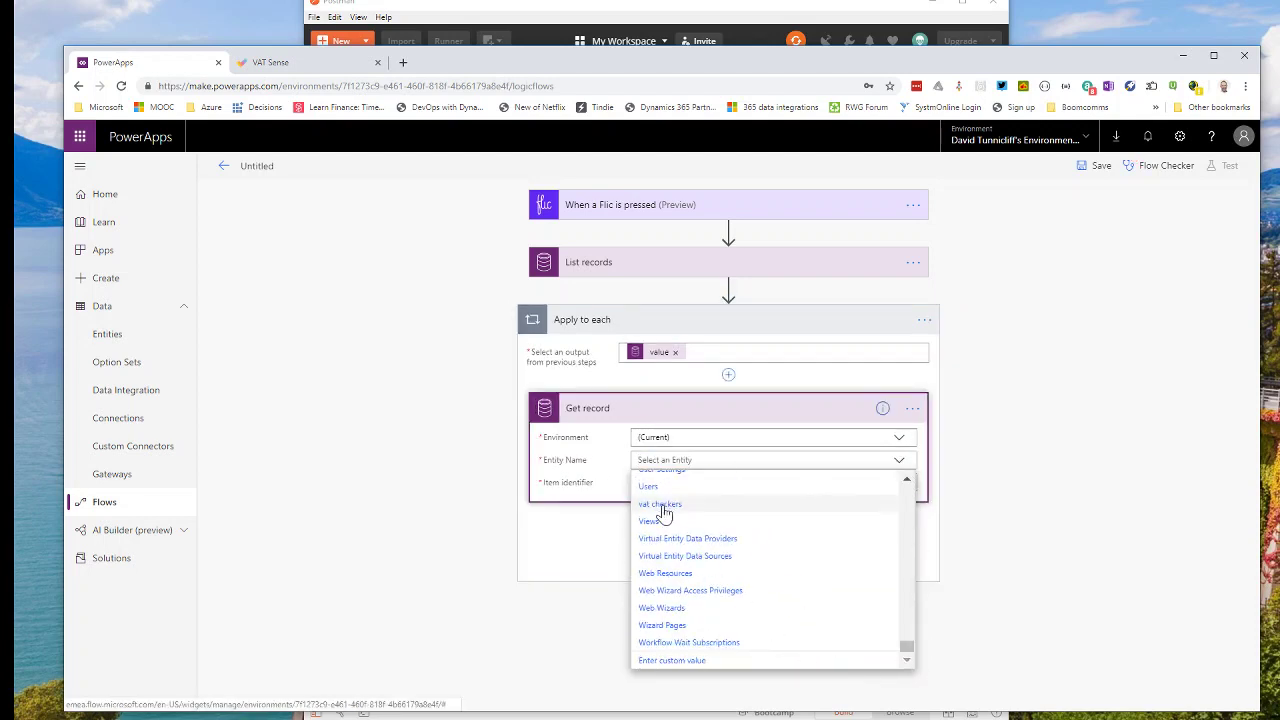
click(660, 505)
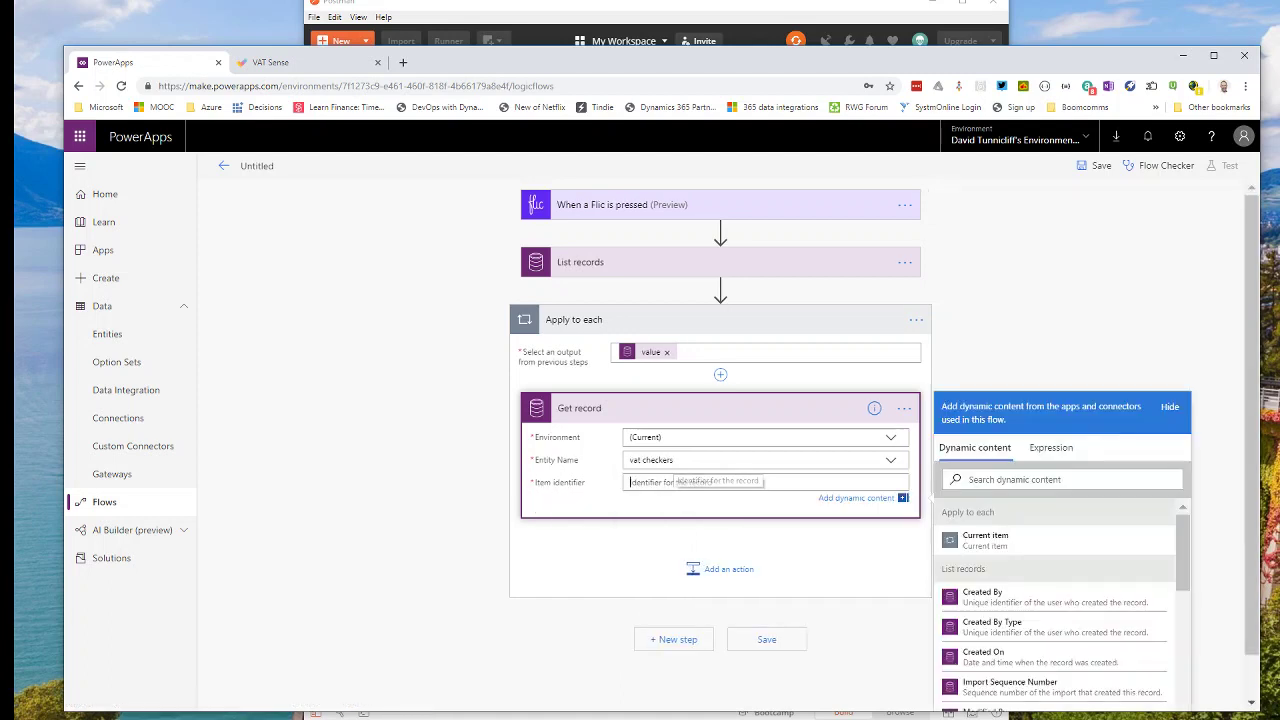
click(650, 483)
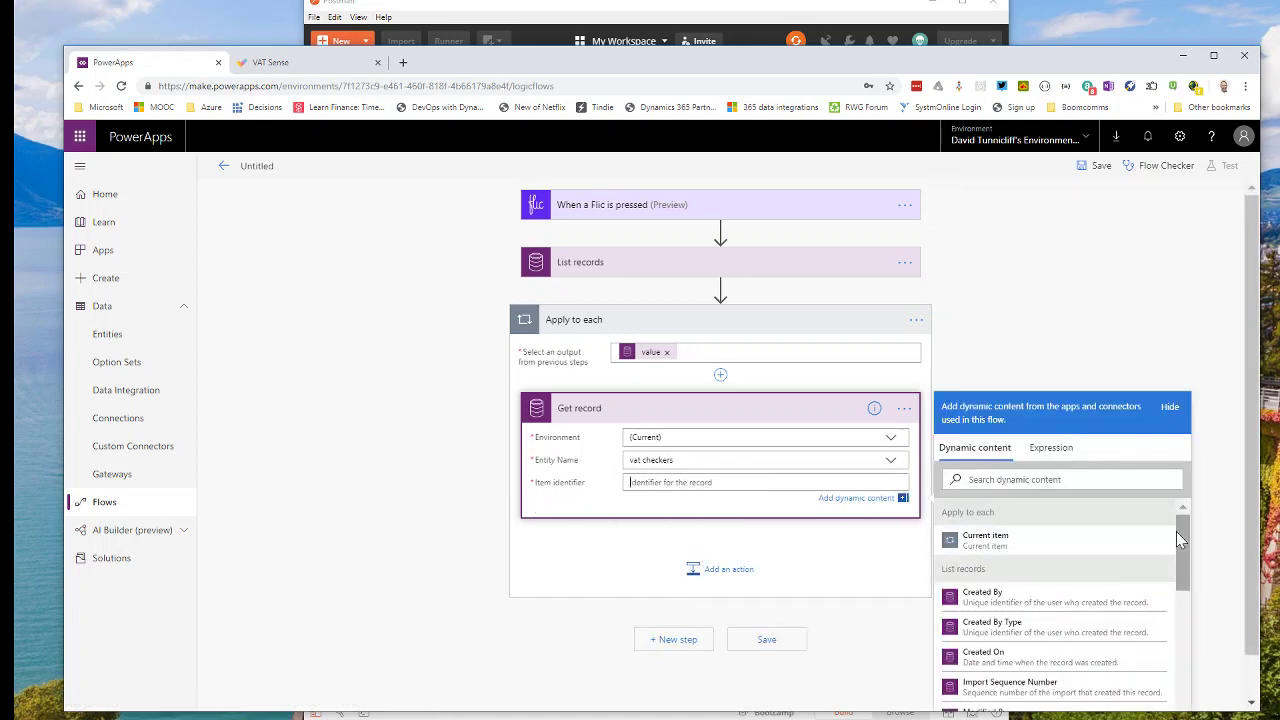
drag(1184, 540, 1191, 665)
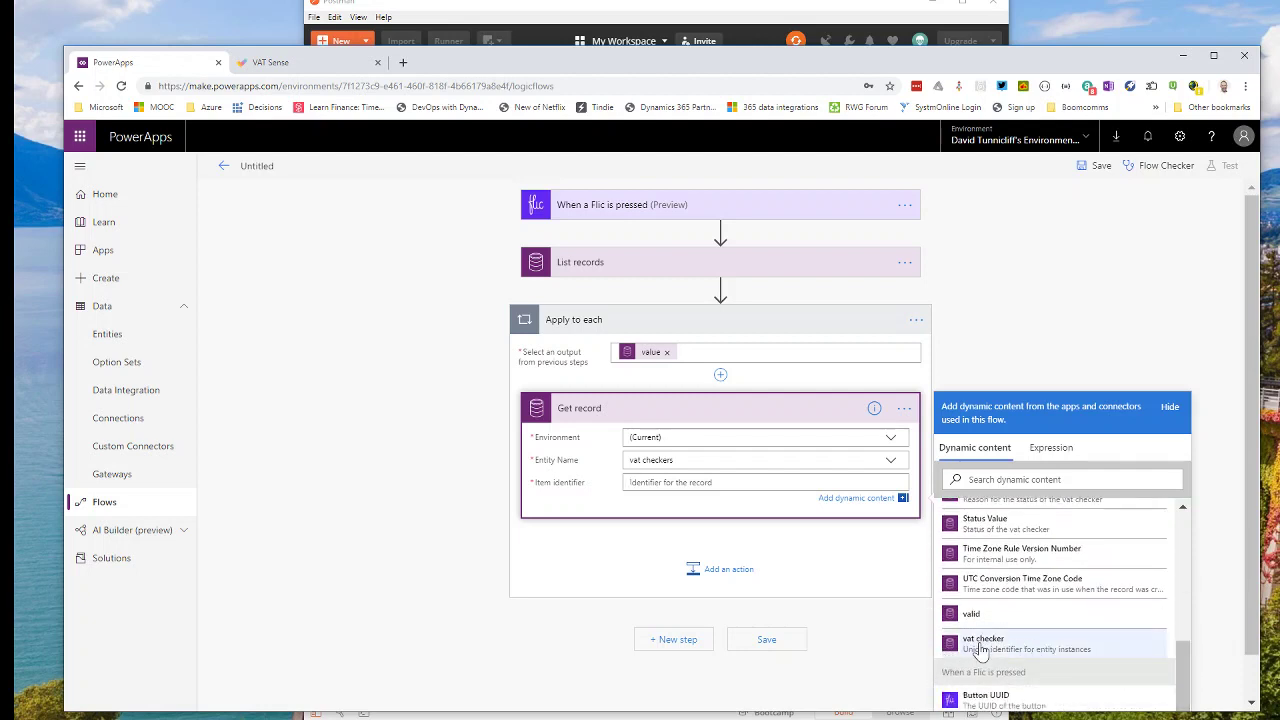
click(982, 643)
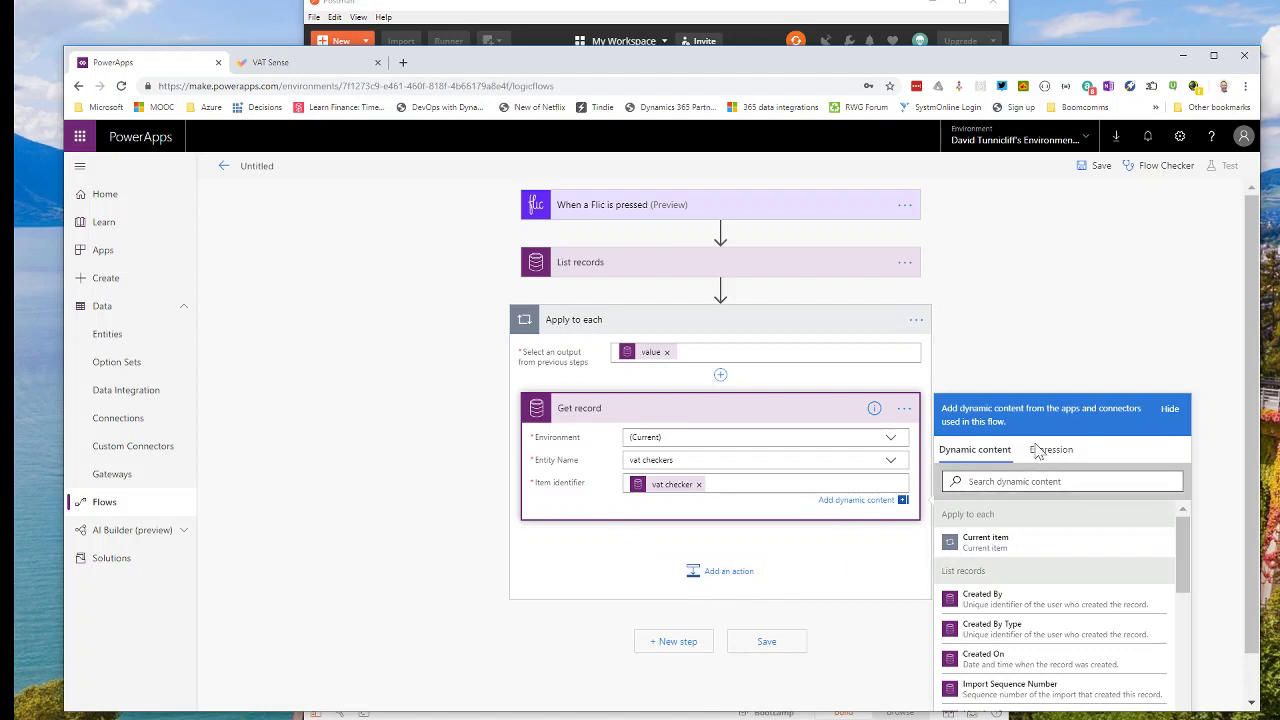
click(765, 645)
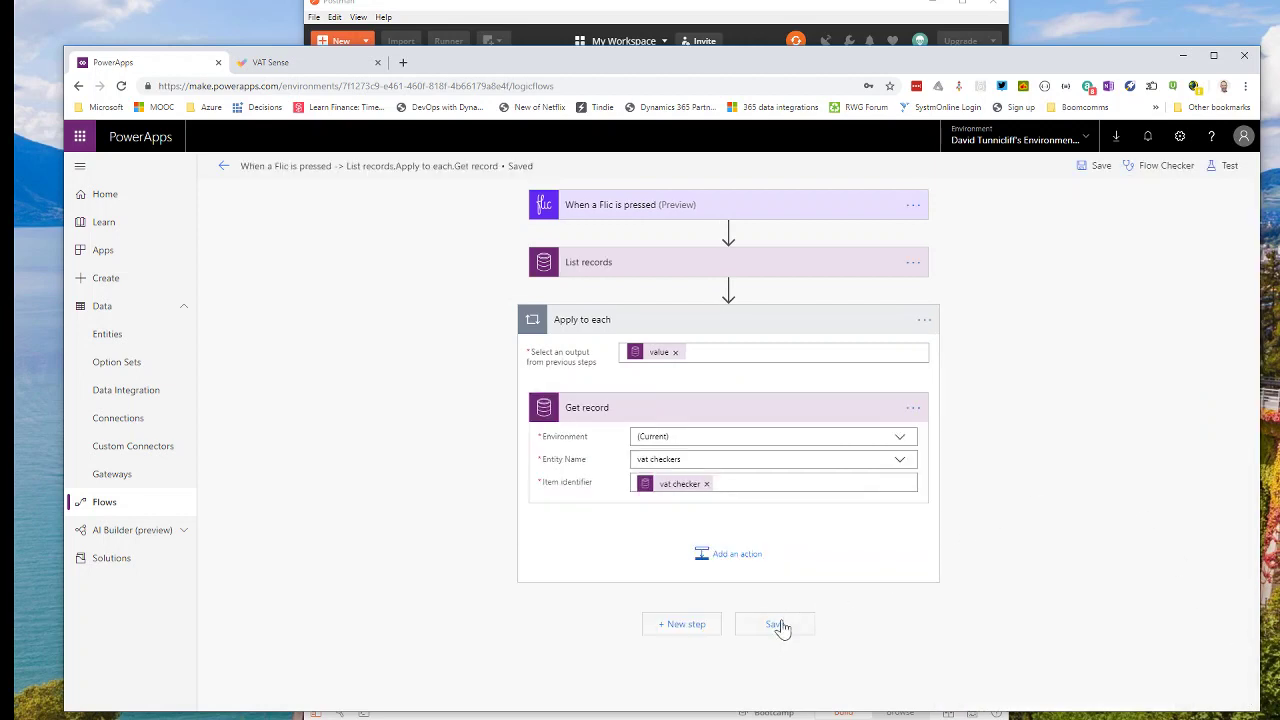
Run a test of the flow, performing the trigger action manually.
click(1228, 165)
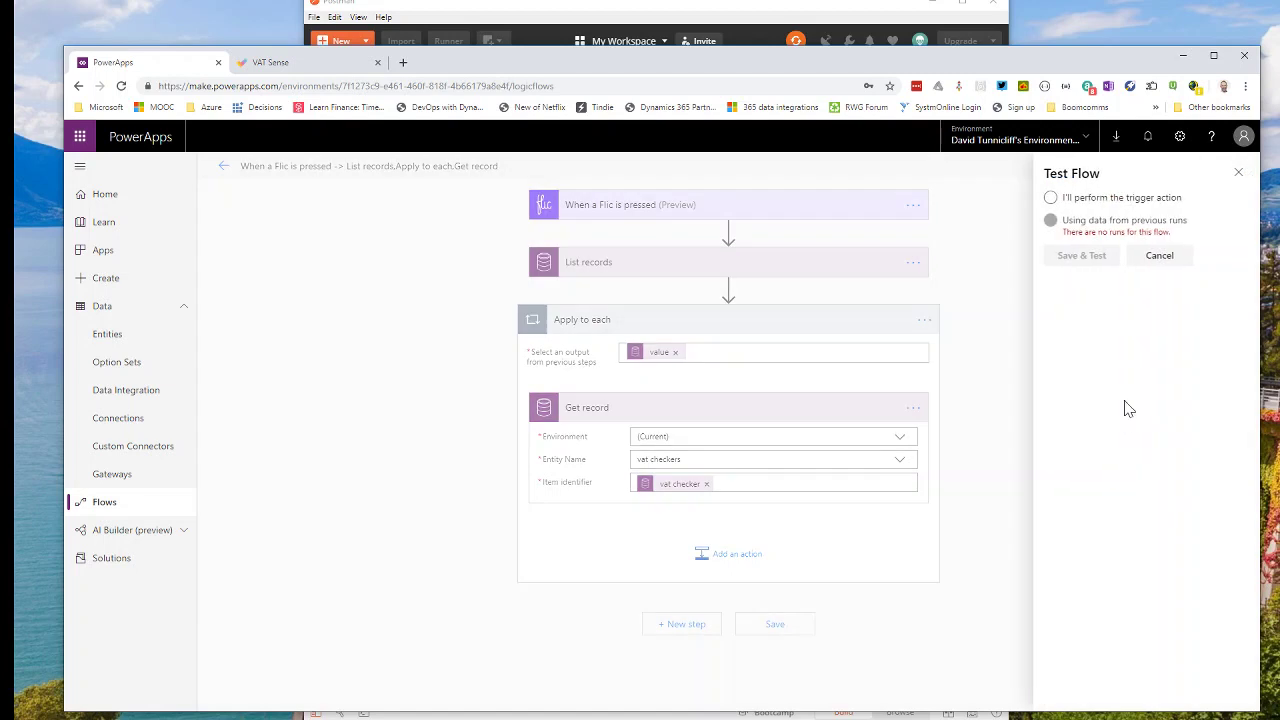
click(1051, 198)
click(1102, 262)
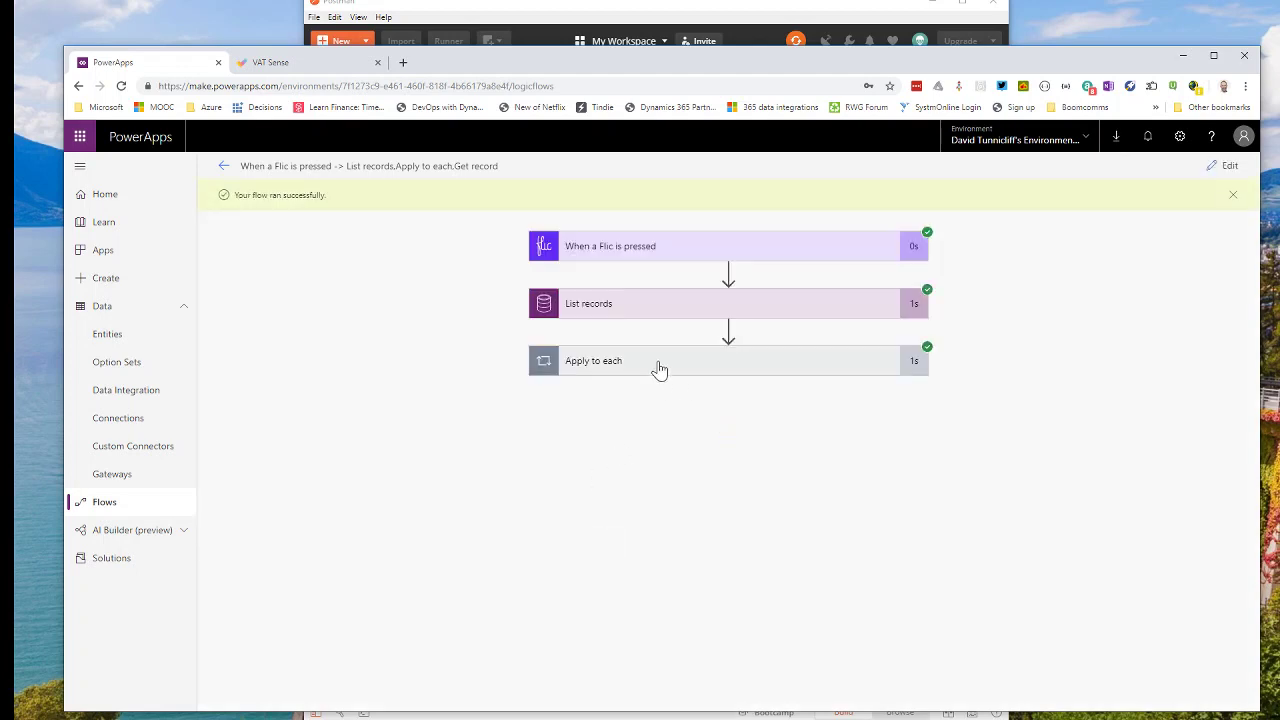
Copy the Get record output Body JSON from the run and return to edit mode.
click(658, 364)
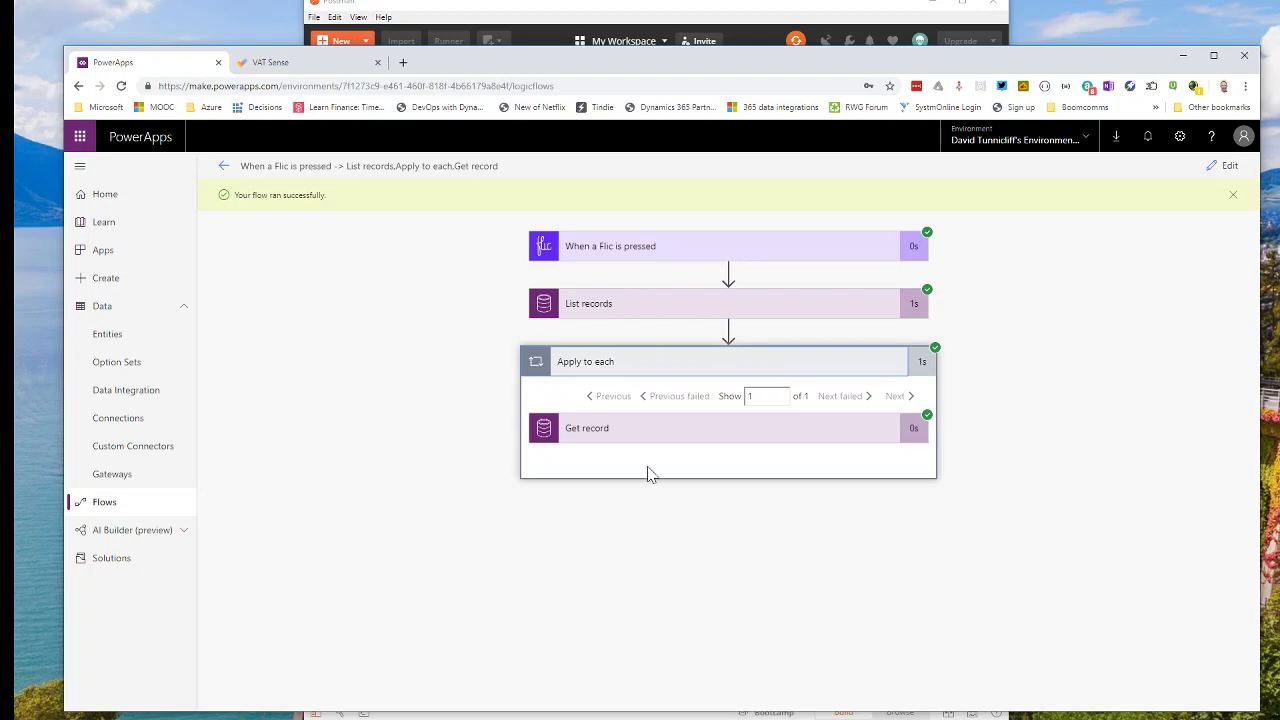
click(680, 432)
scroll(714, 534, down, 3)
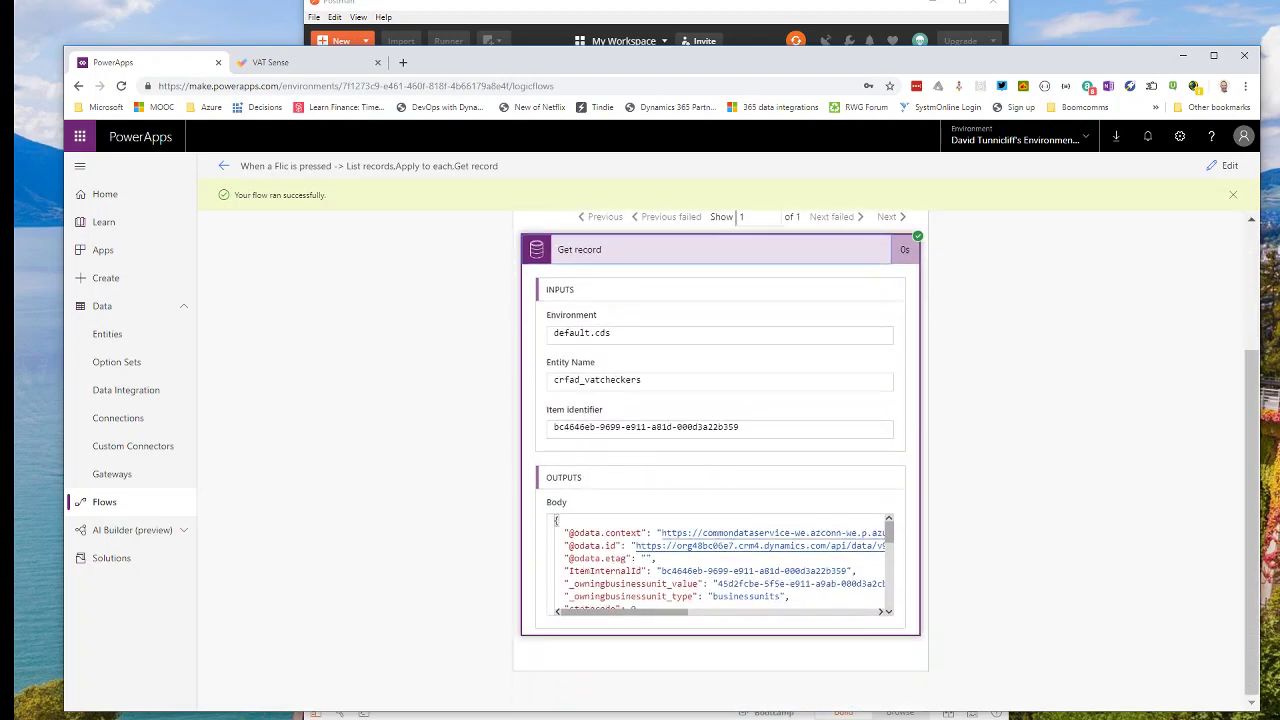
scroll(558, 540, down, 1)
scroll(560, 545, up, 3)
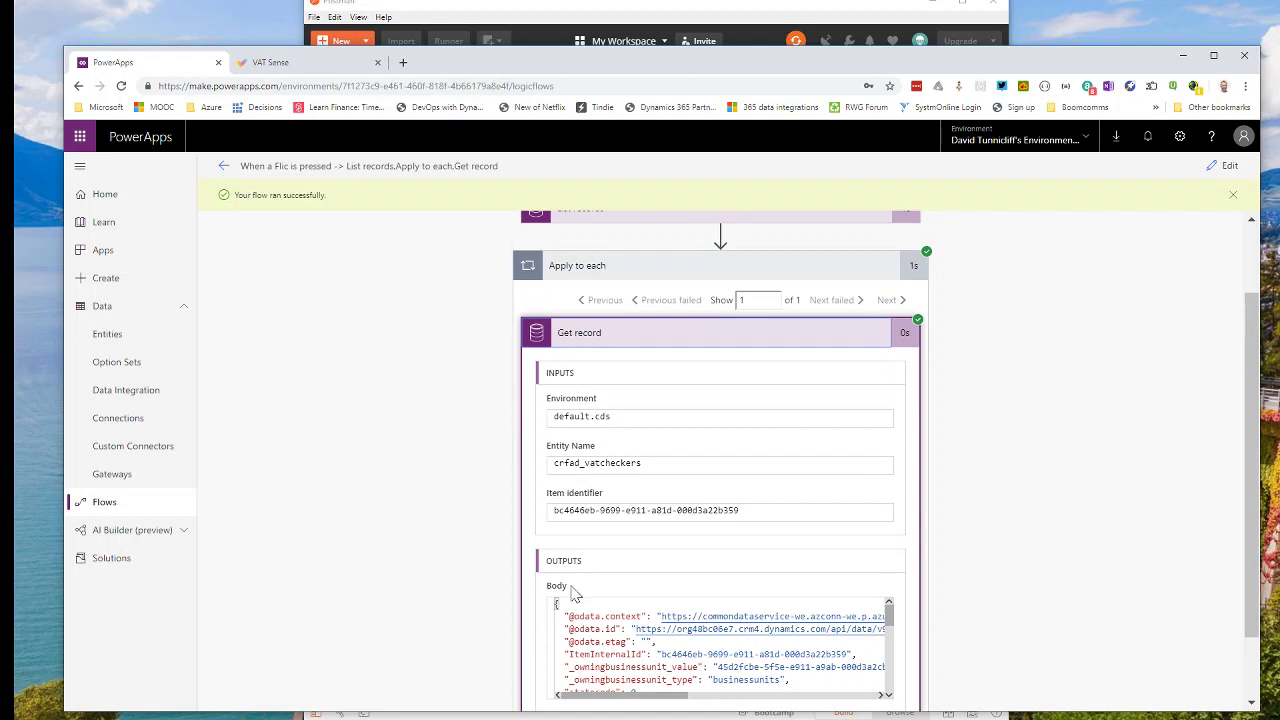
drag(557, 604, 718, 680)
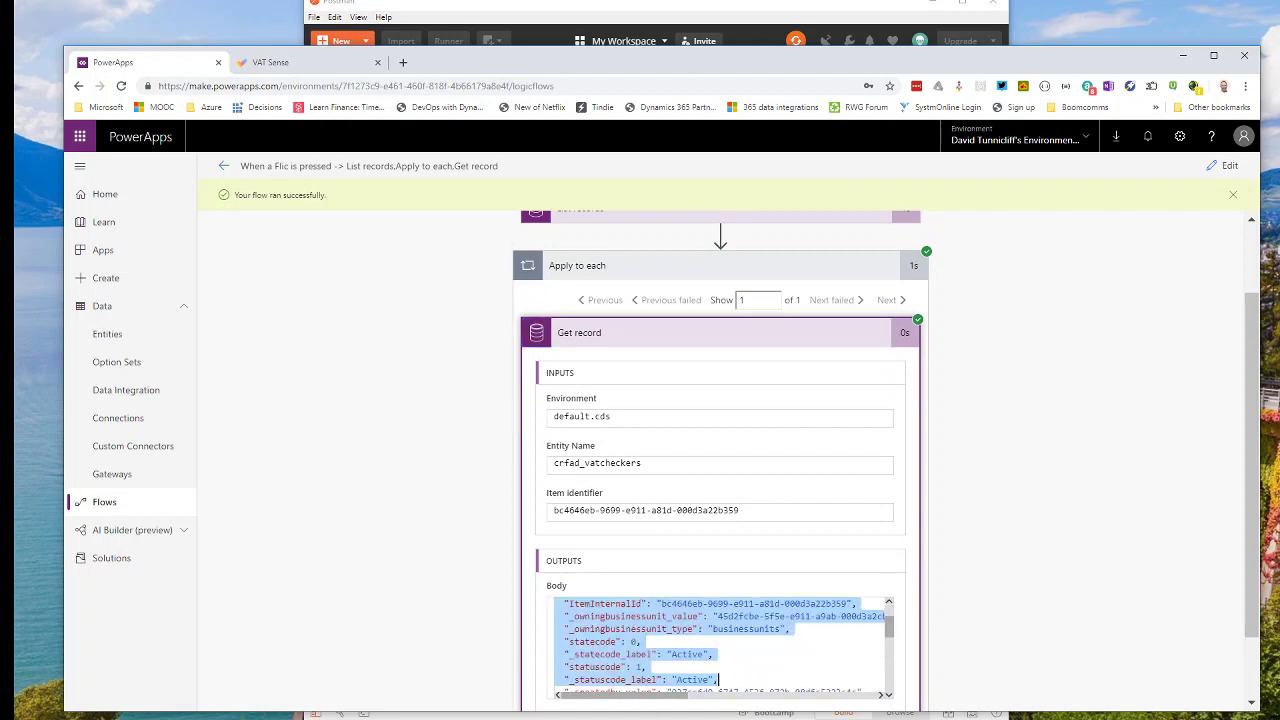
drag(891, 634, 891, 686)
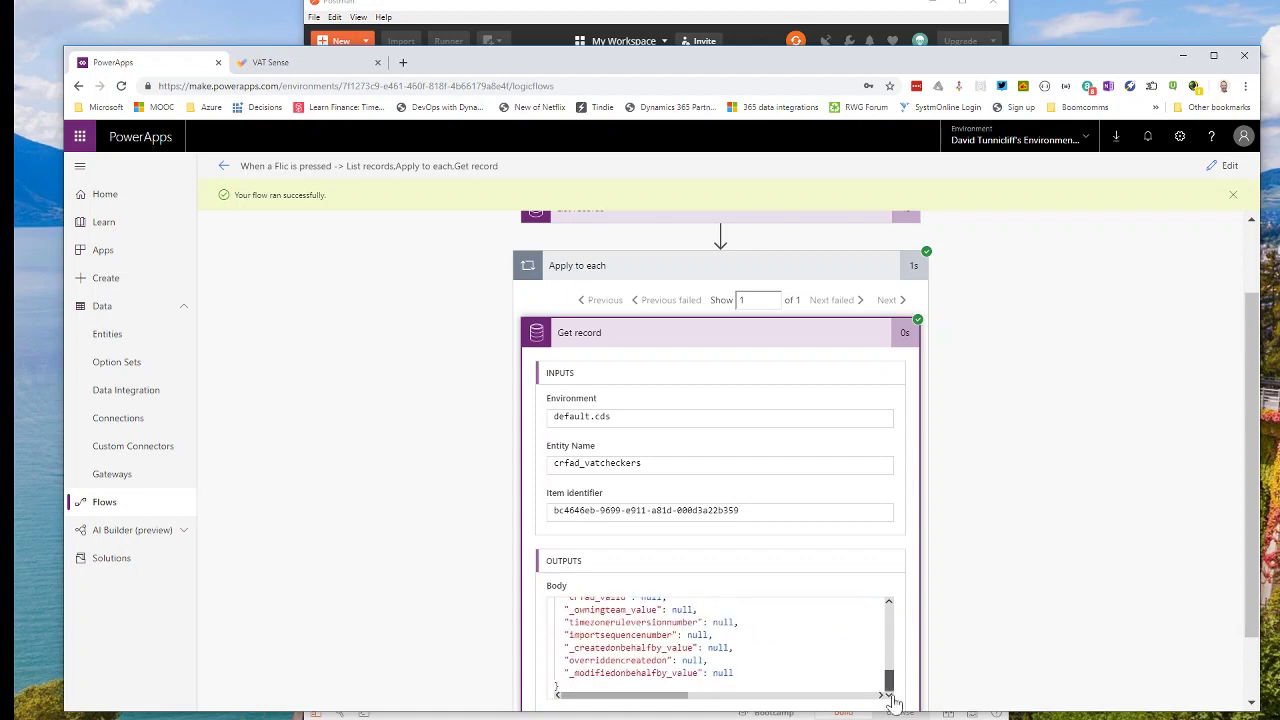
drag(557, 686, 527, 508)
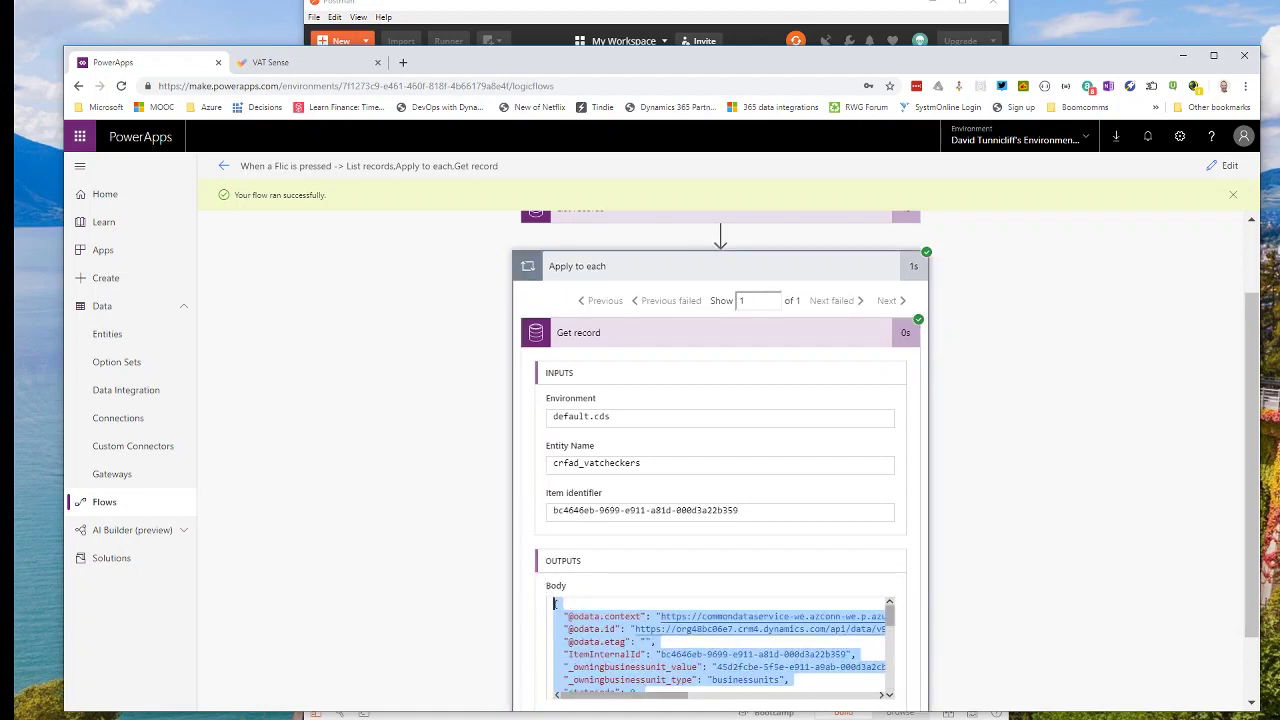
key(alt+Tab)
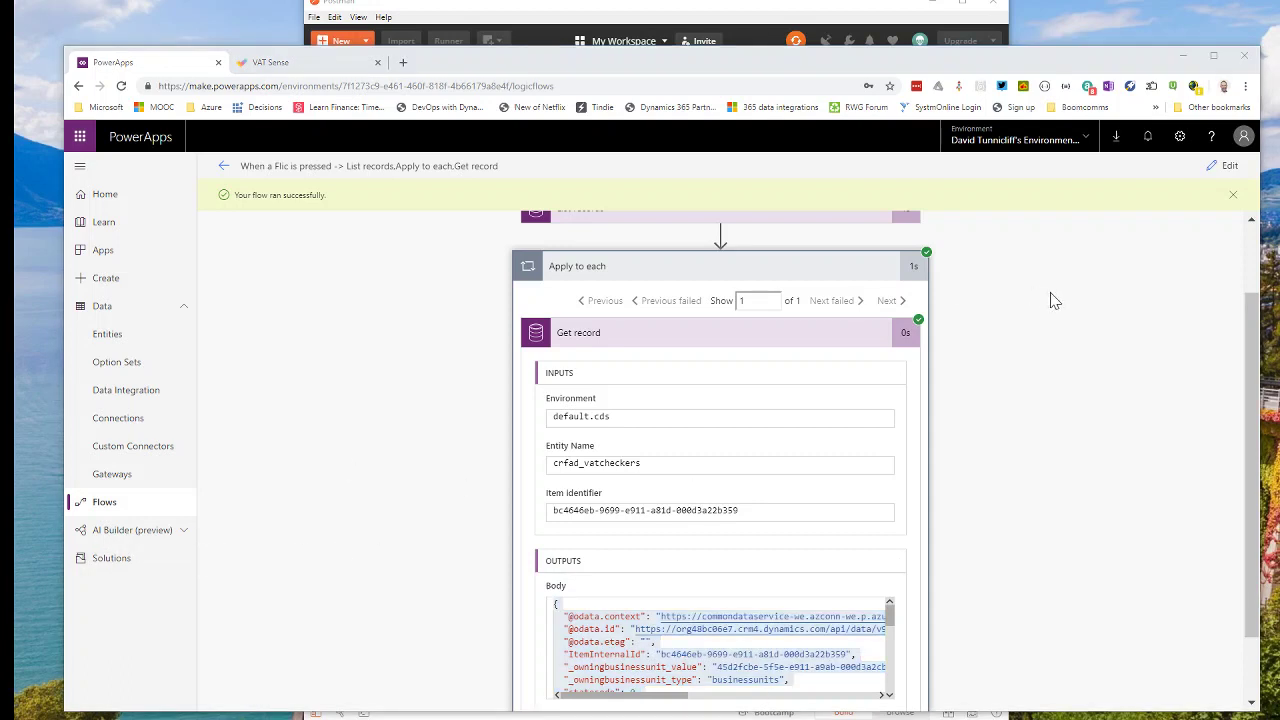
click(1224, 166)
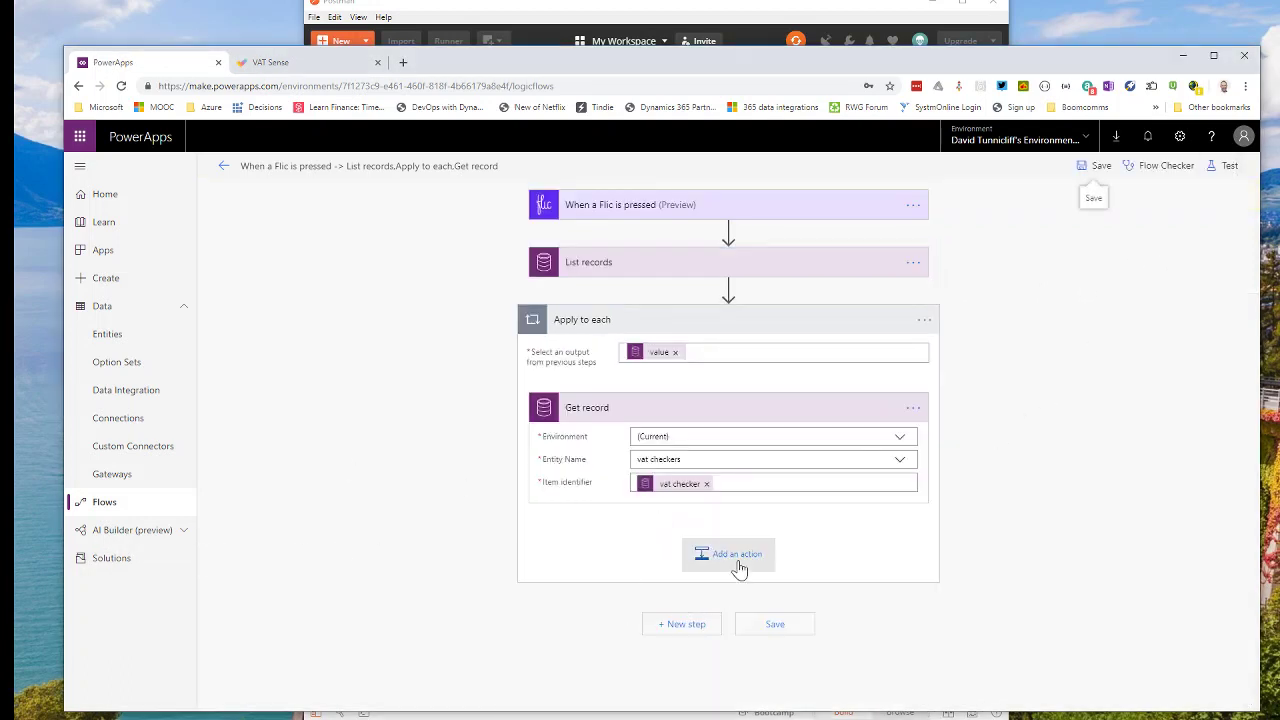
Add a Parse JSON action whose Content is the Get record Body.
click(737, 564)
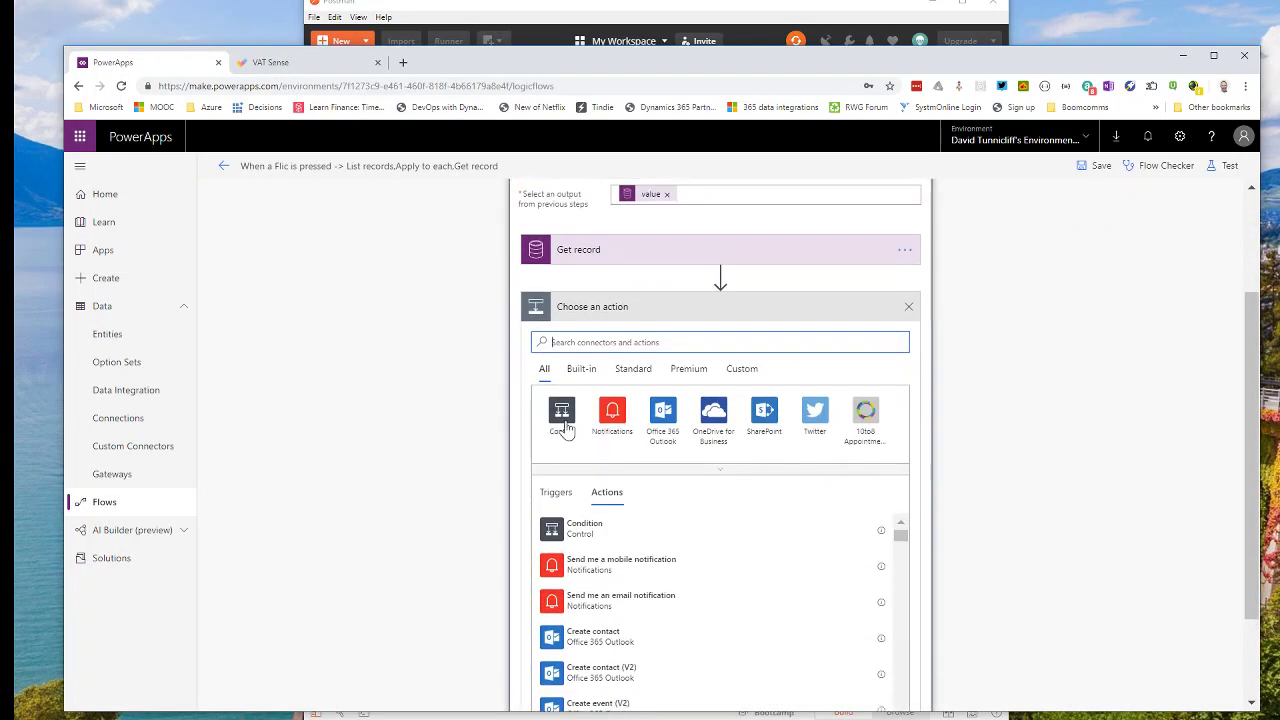
text(parse)
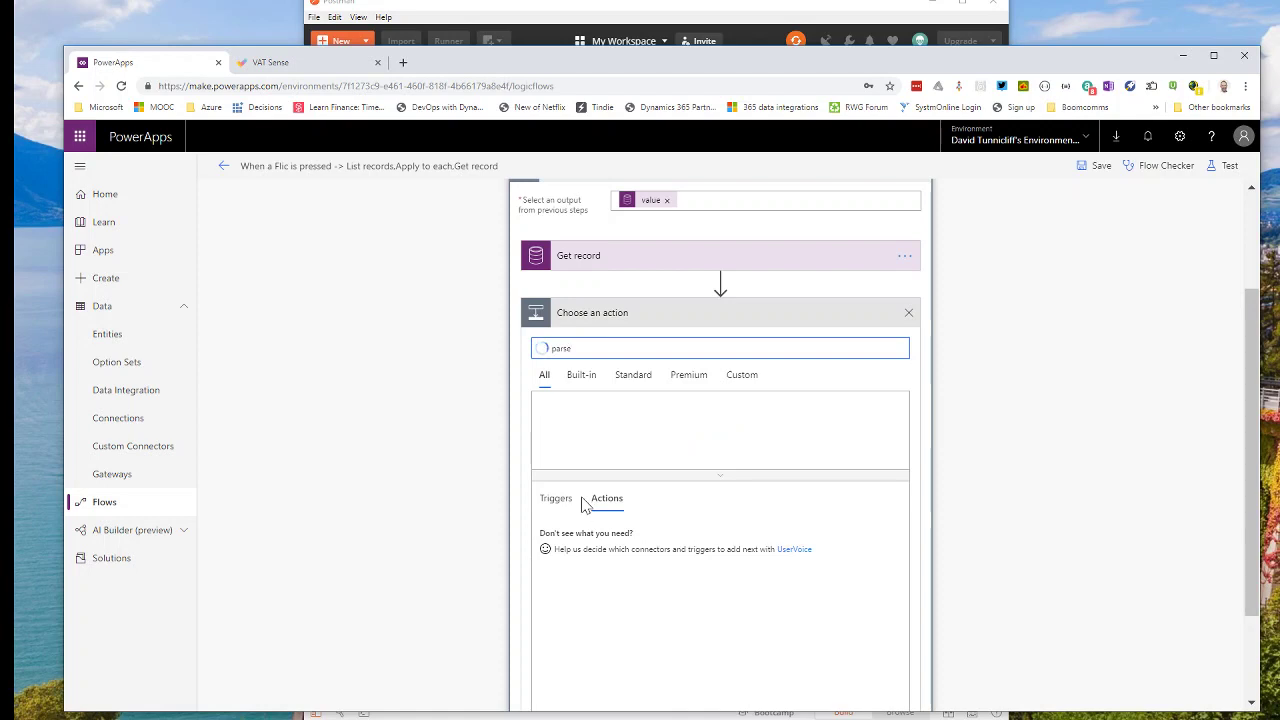
click(588, 539)
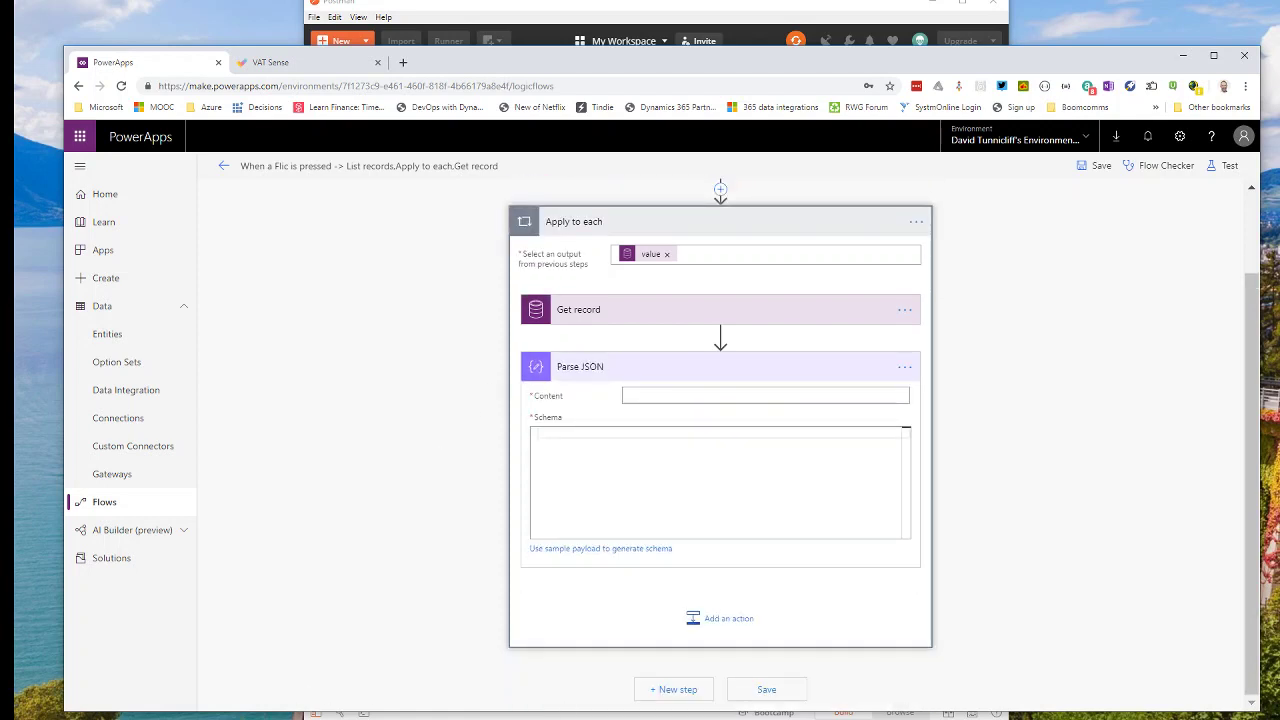
click(675, 395)
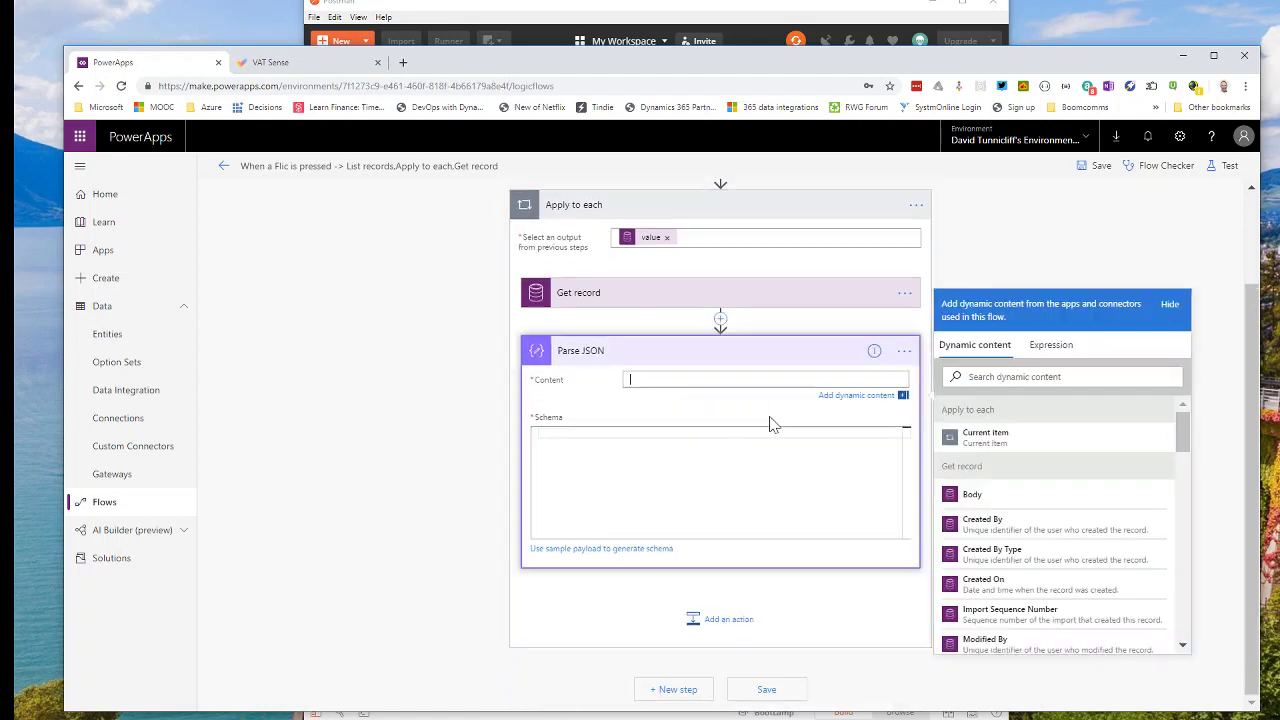
click(970, 493)
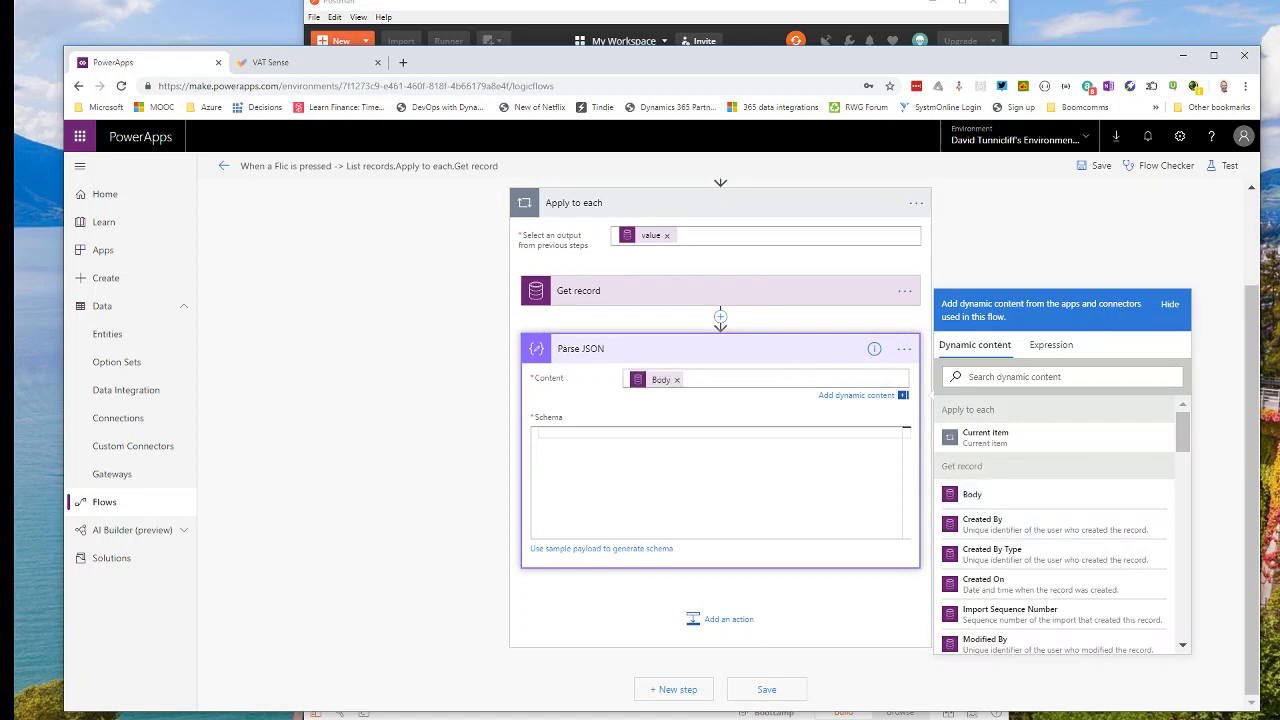
click(655, 588)
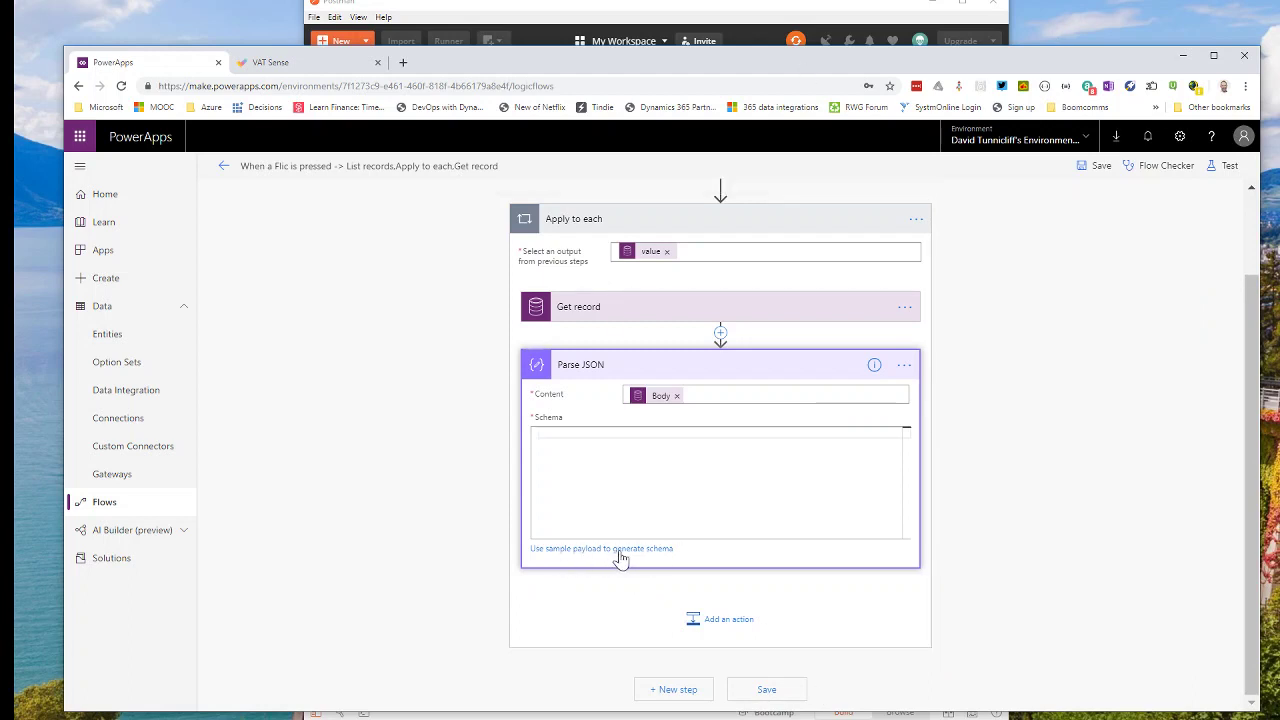
Generate the Parse JSON schema from the pasted record payload as sample.
click(620, 552)
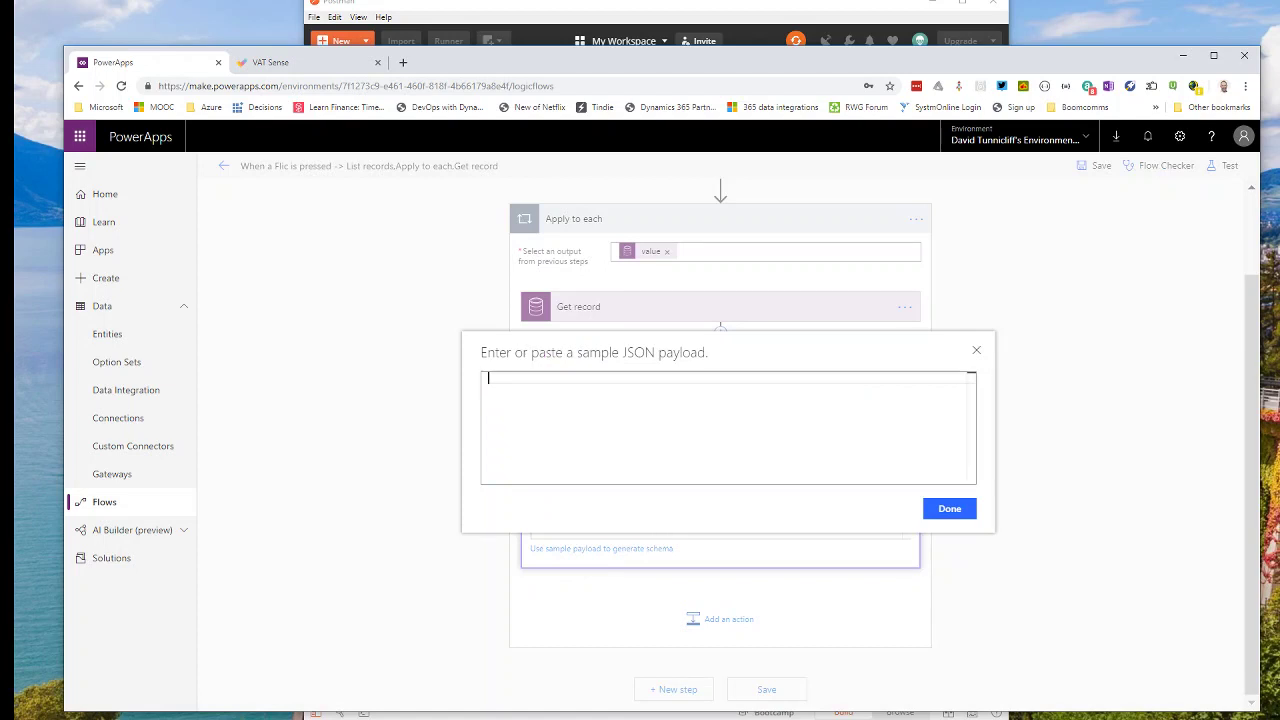
key(ctrl+v)
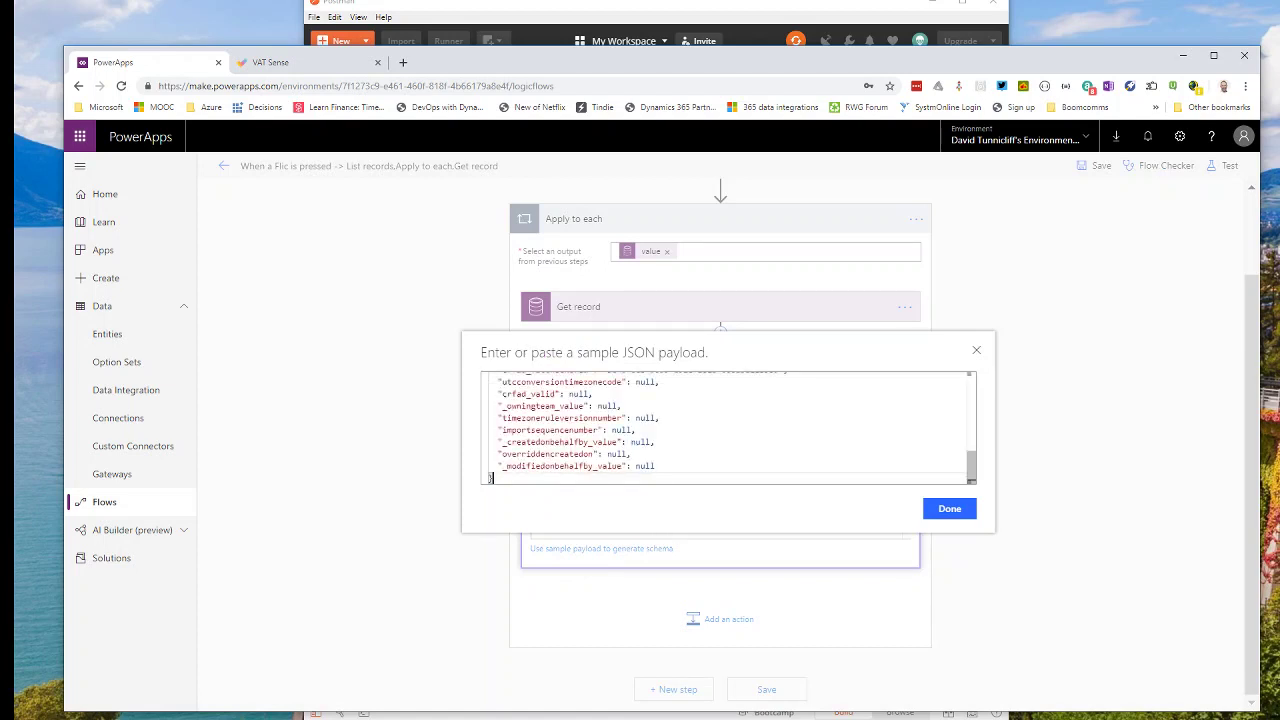
mouse_move(971, 465)
mouse_down()
mouse_move(972, 385)
mouse_move(982, 487)
mouse_move(977, 466)
mouse_up()
click(950, 510)
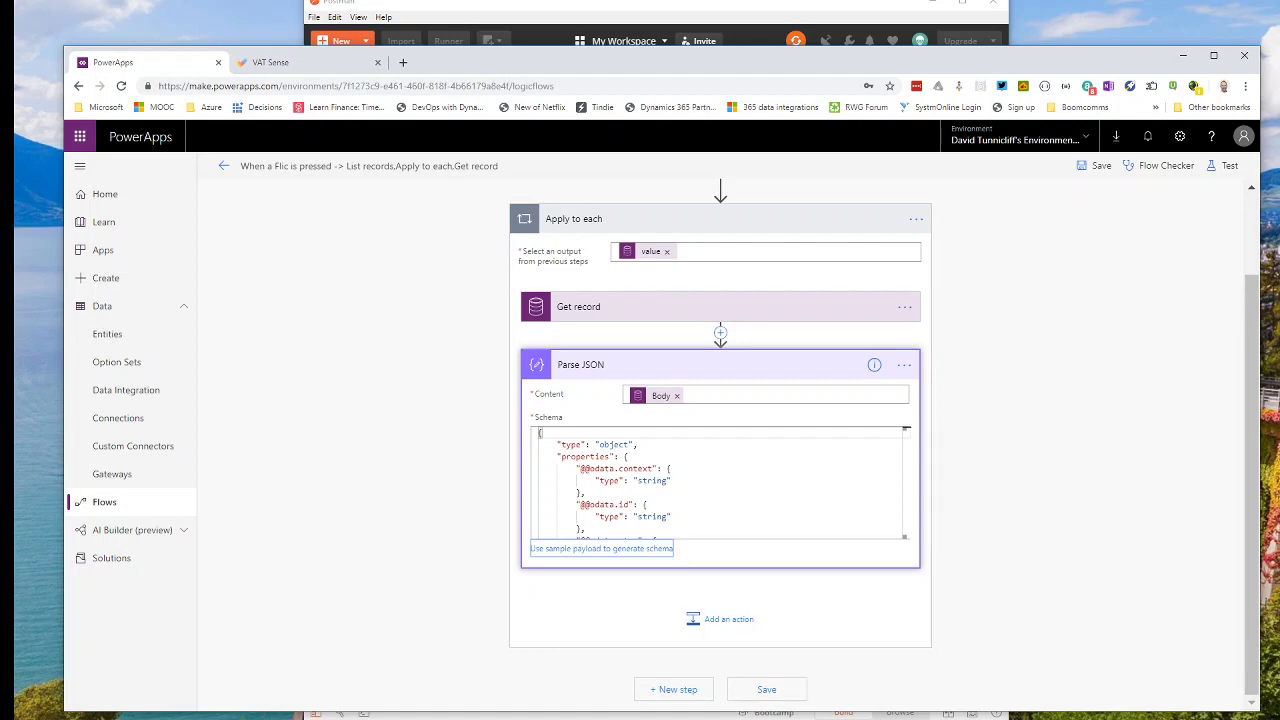
click(702, 633)
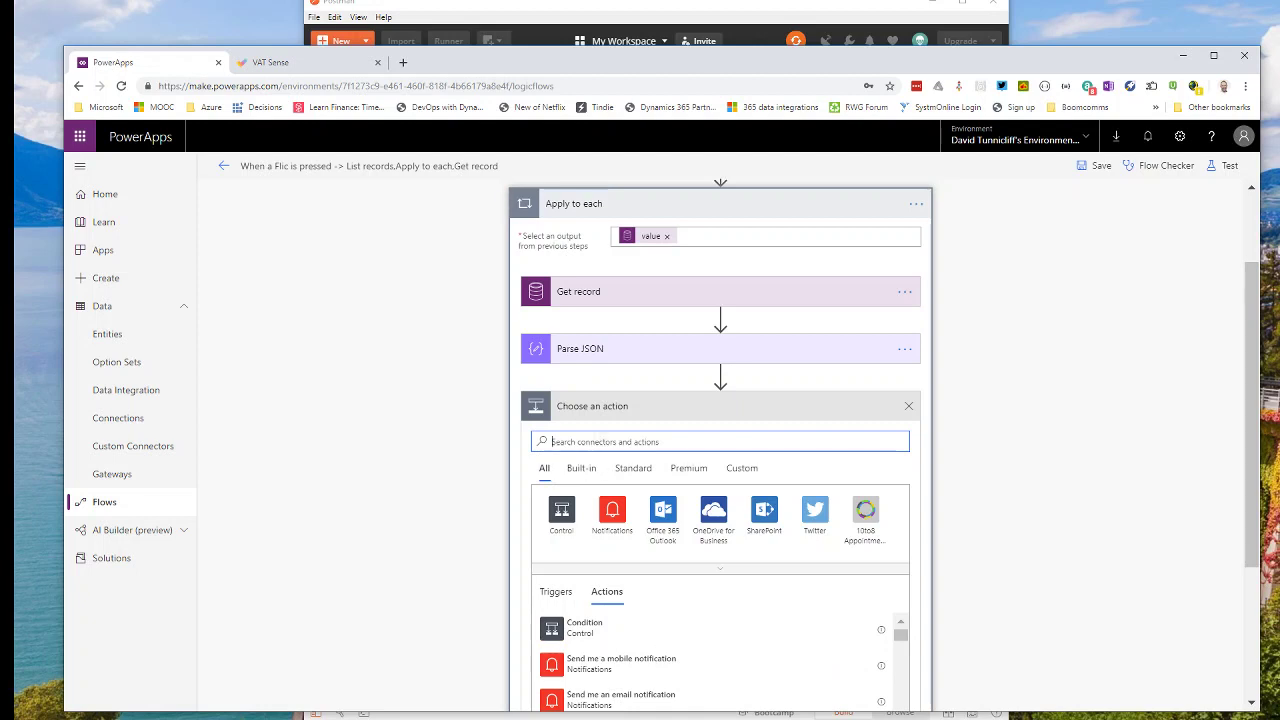
Add the VatChecker validate action, passing Parse JSON's crfad_name as the VAT number.
text(v)
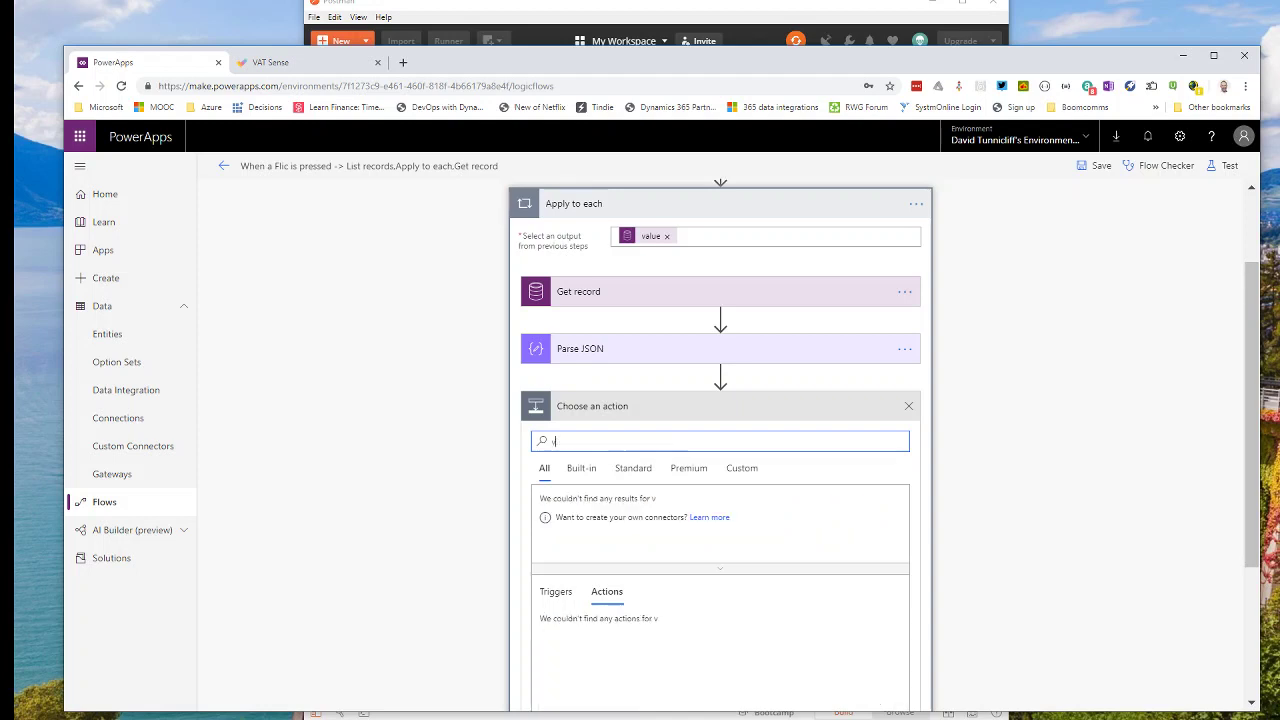
text(alid)
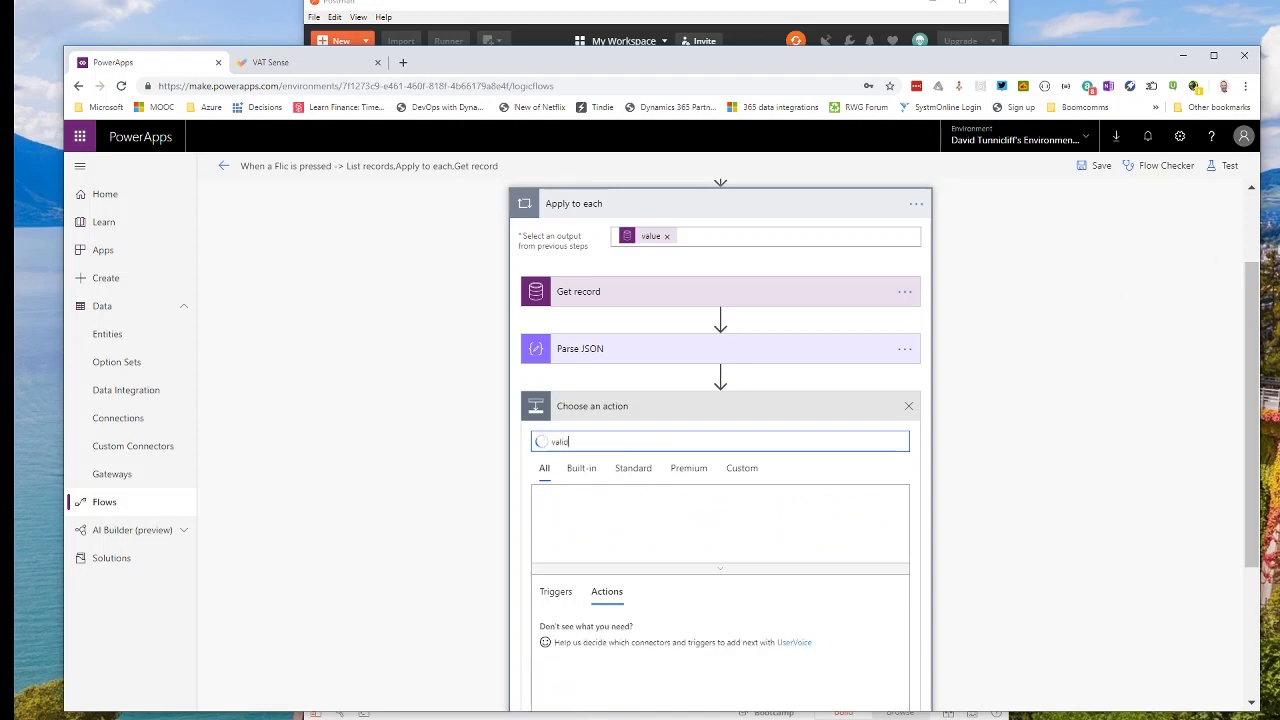
click(563, 513)
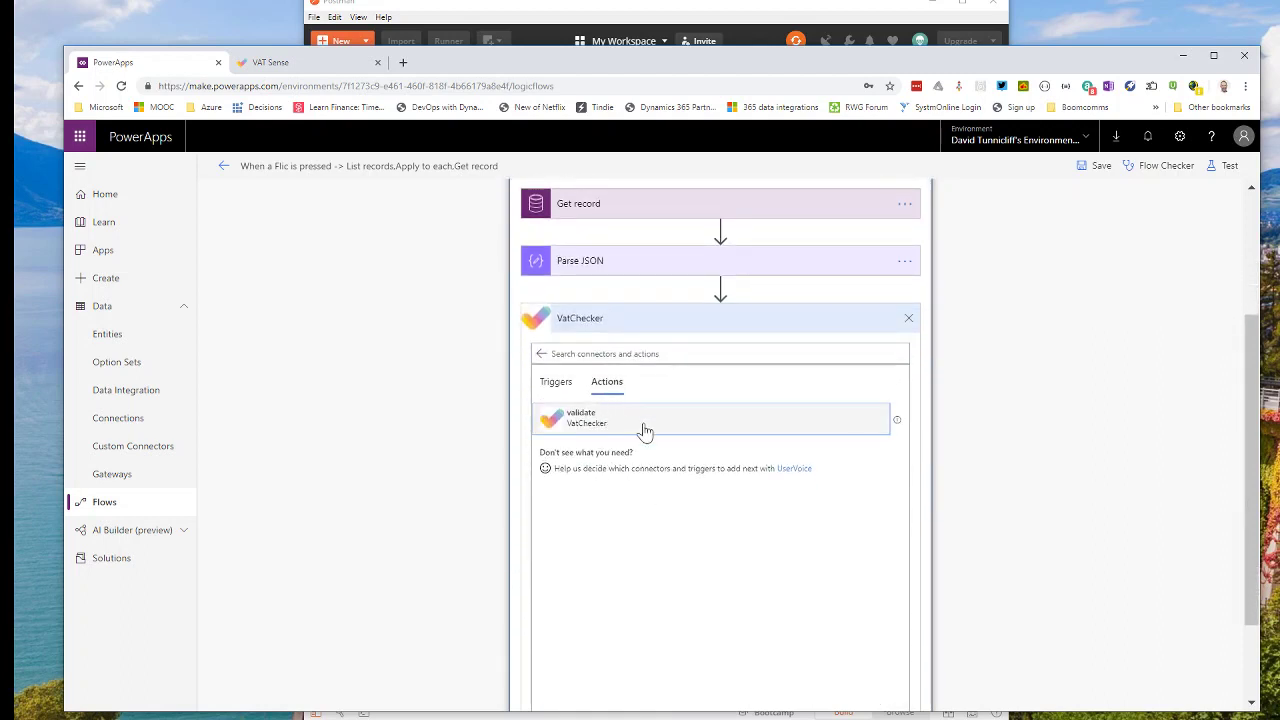
click(648, 436)
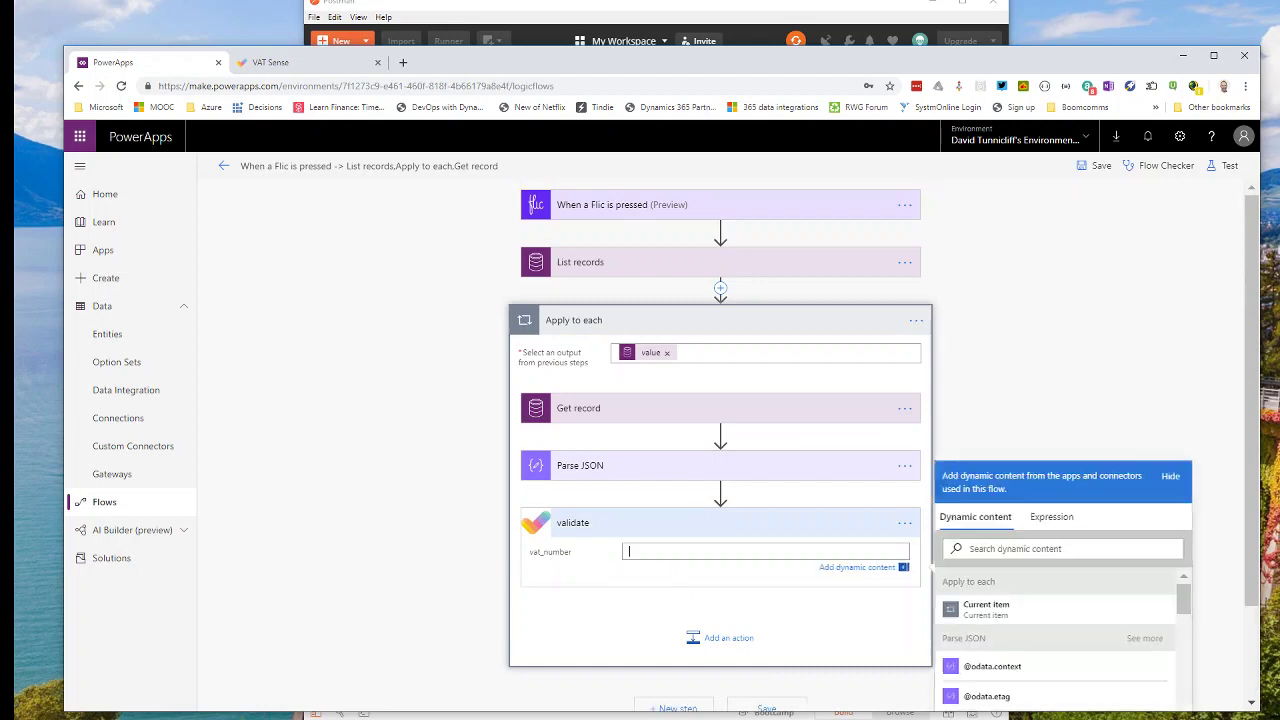
scroll(1162, 600, down, 5)
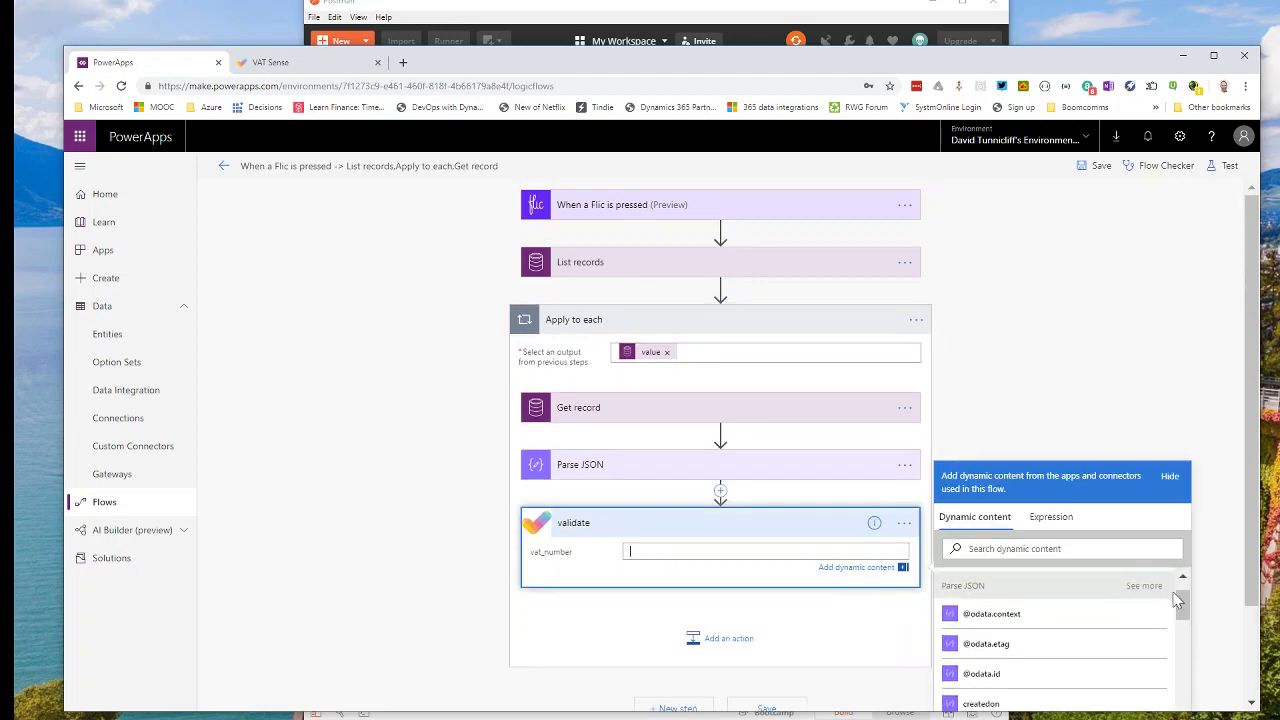
scroll(1077, 620, up, 2)
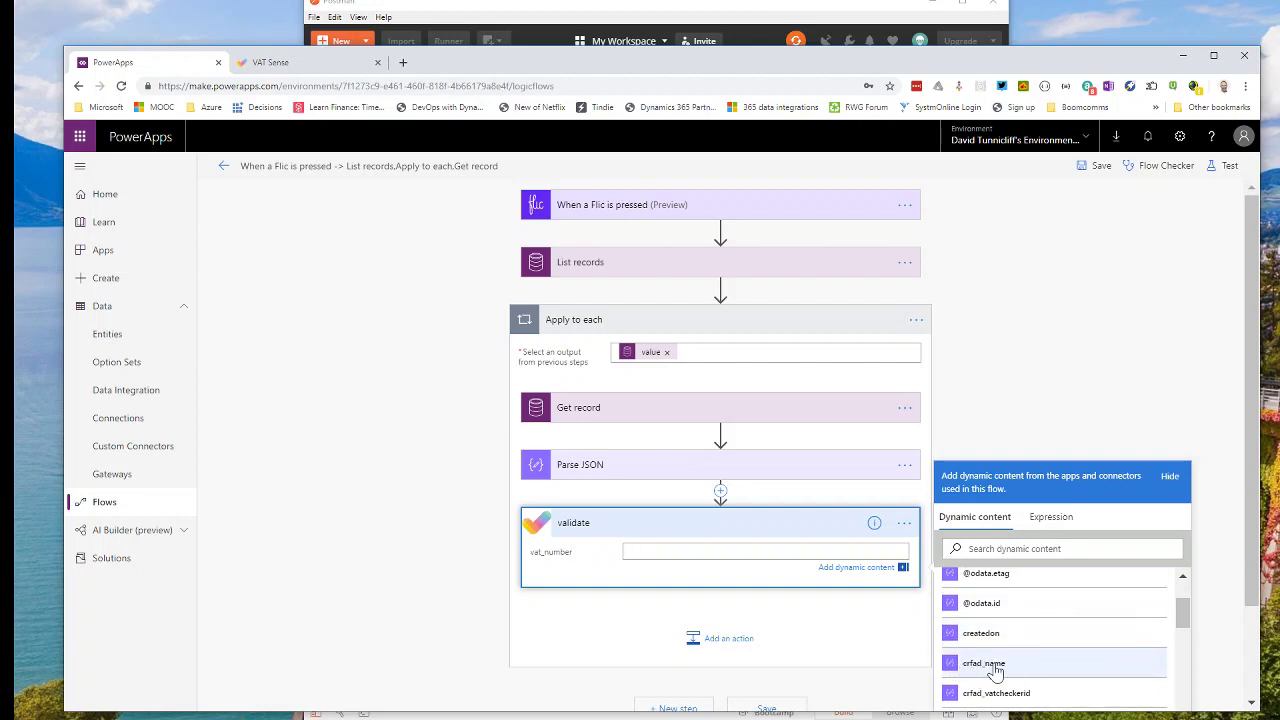
click(995, 668)
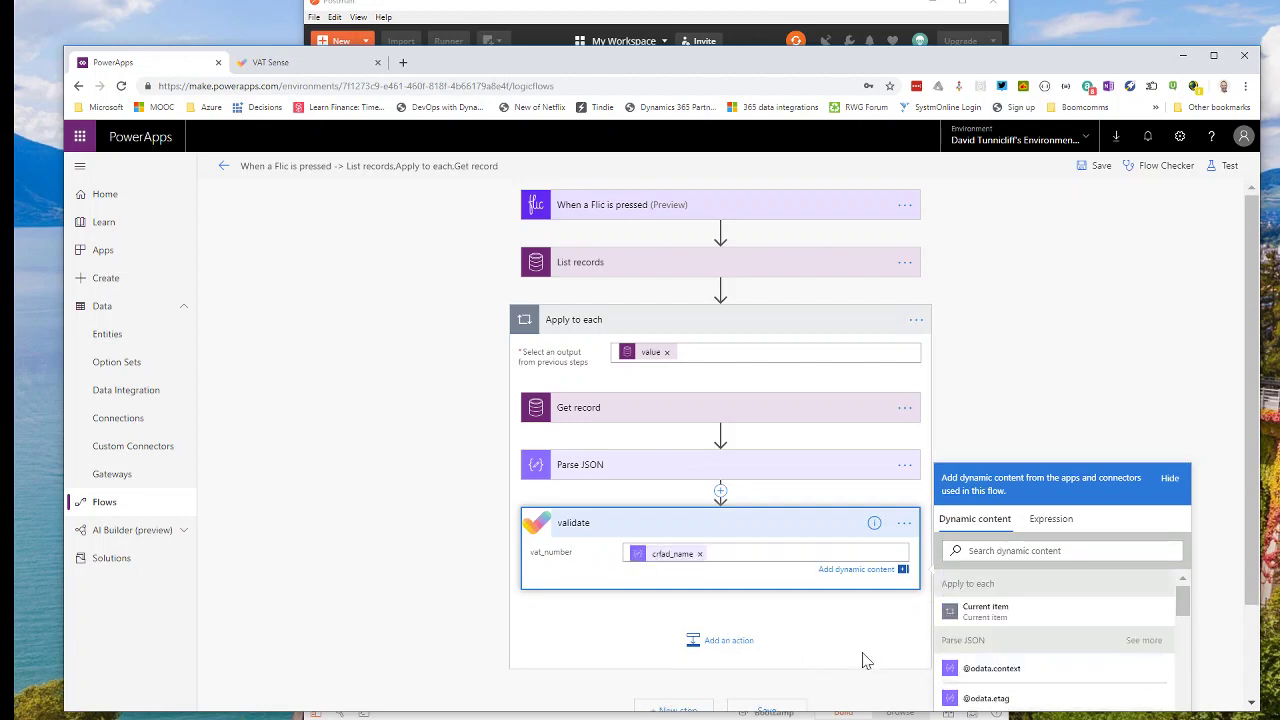
Add a Common Data Service Update a record action after validate and list its environments.
click(724, 646)
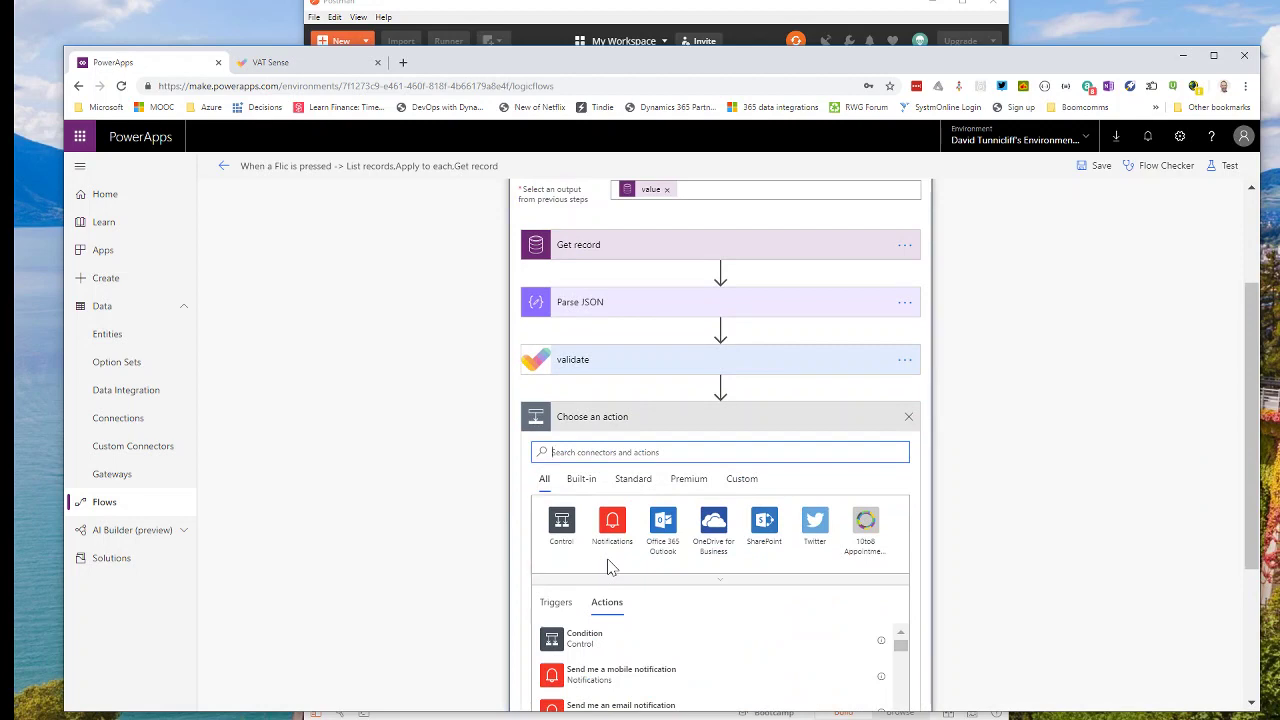
text(common)
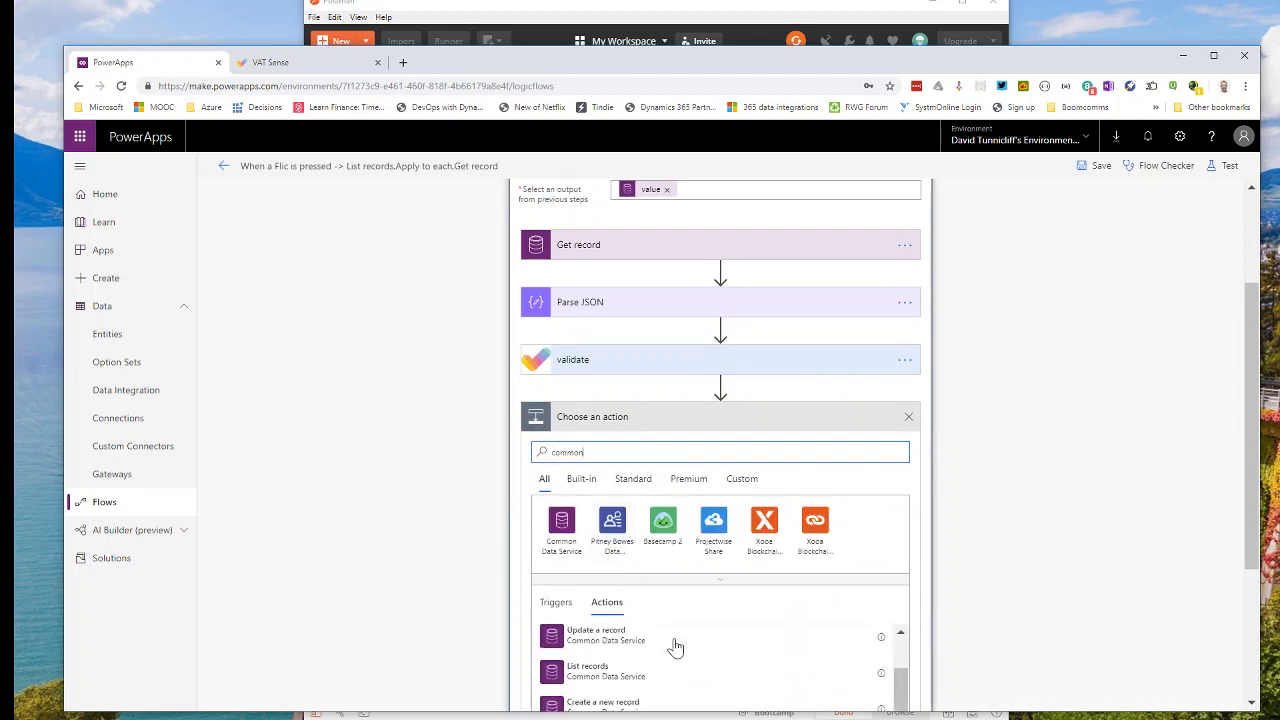
scroll(1000, 629, down, 3)
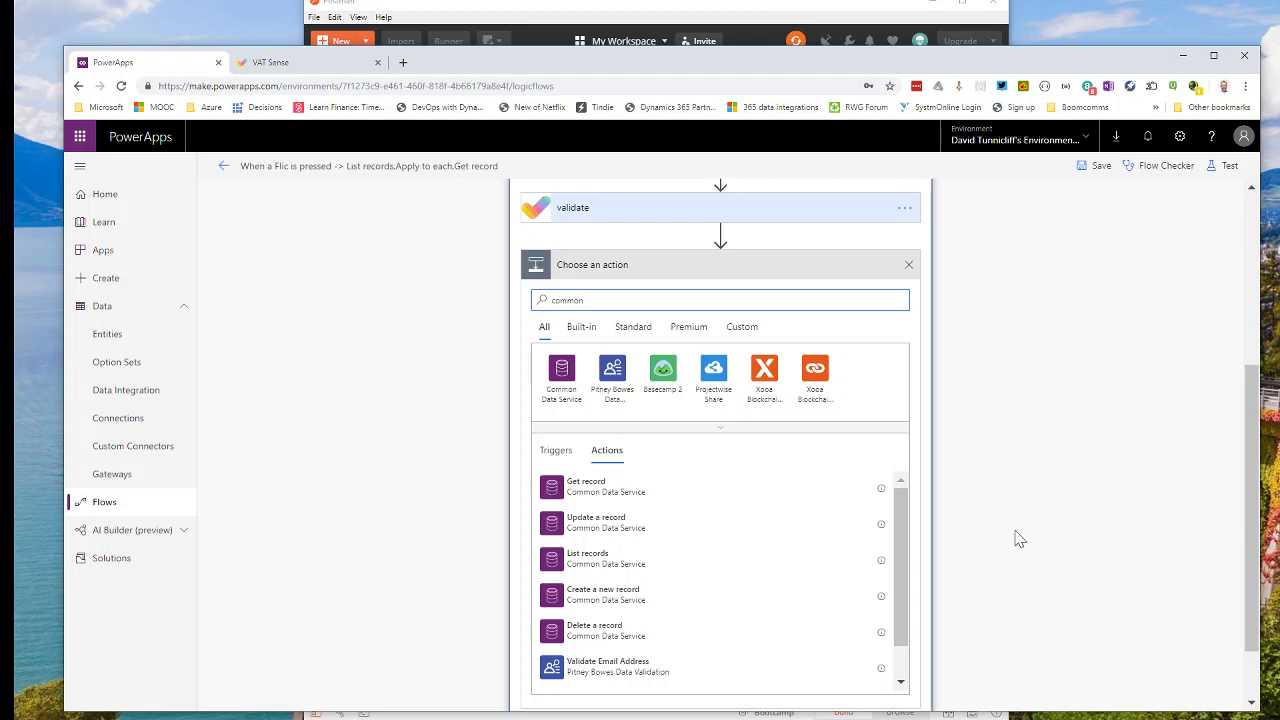
click(600, 522)
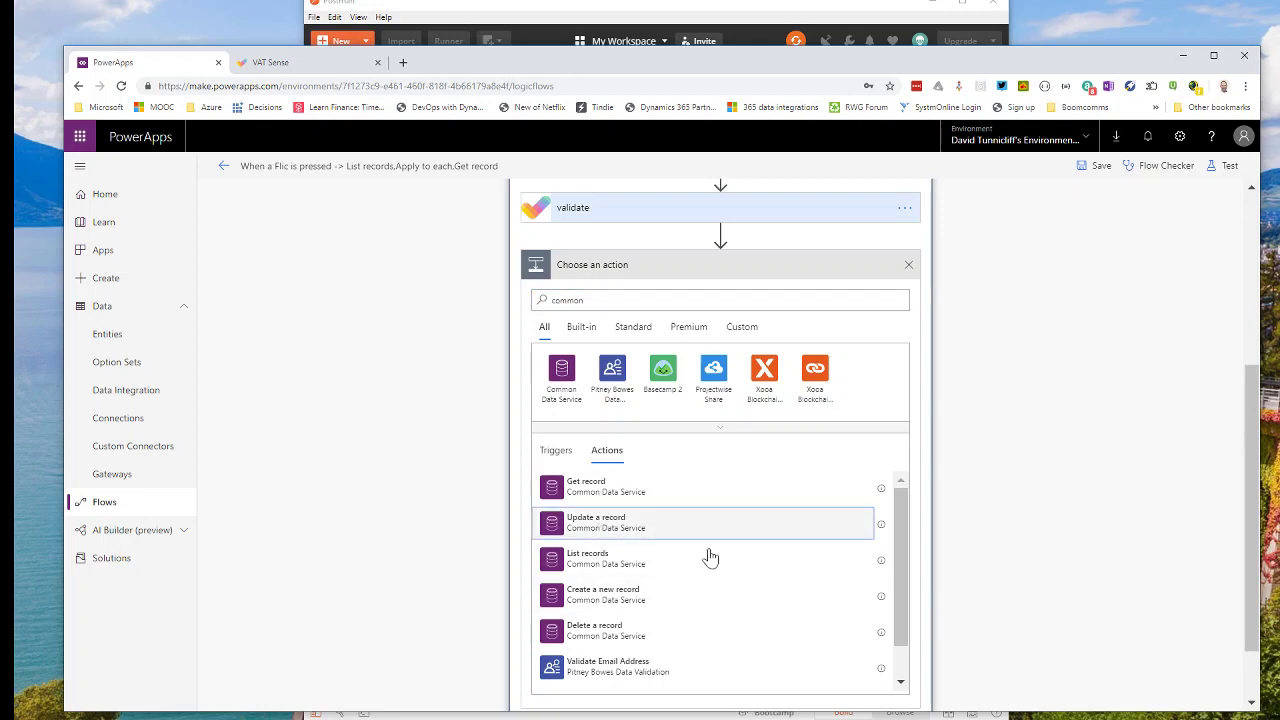
click(891, 505)
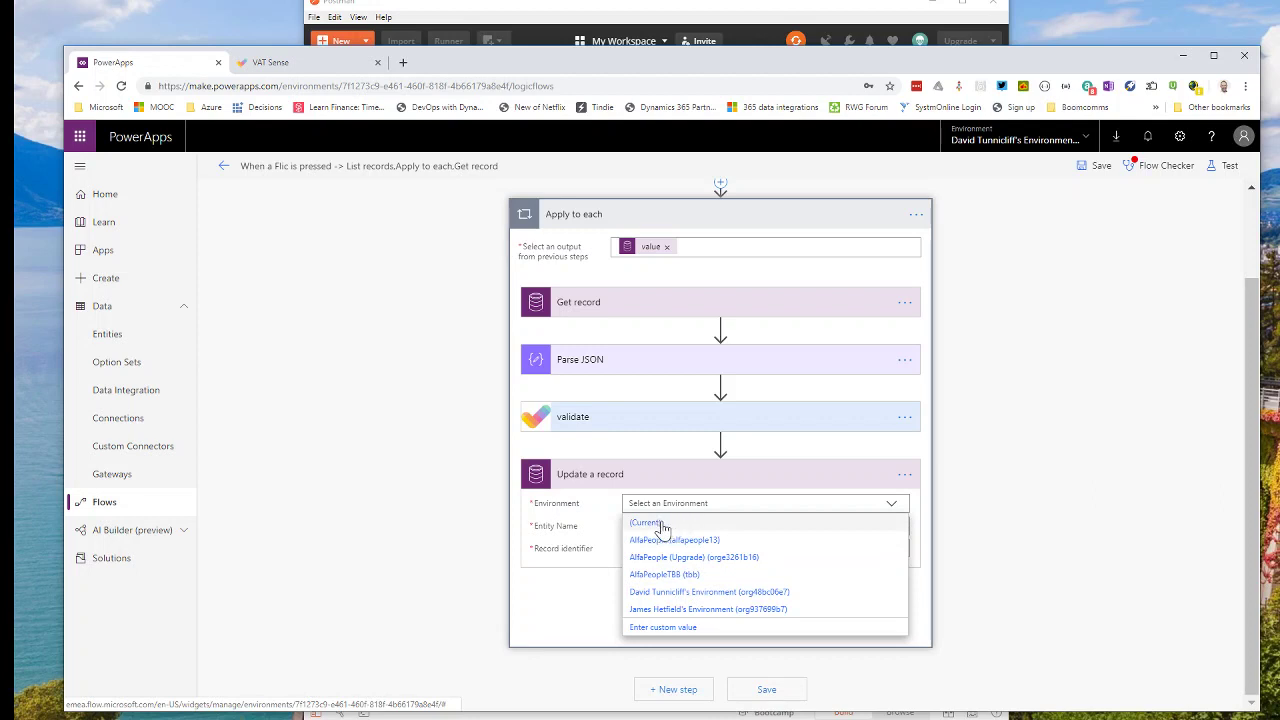
Target the (Current) environment's vat checkers entity, identifying the record by vat checker id.
click(726, 527)
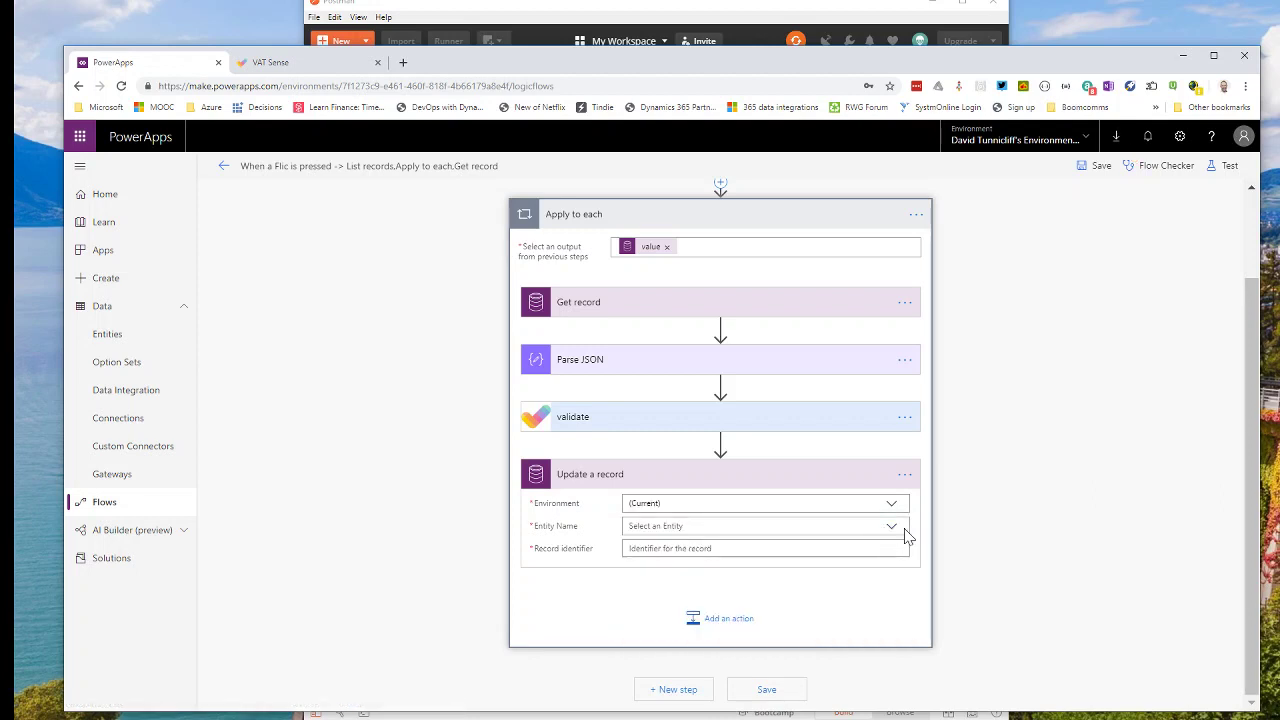
click(893, 528)
drag(900, 553, 900, 688)
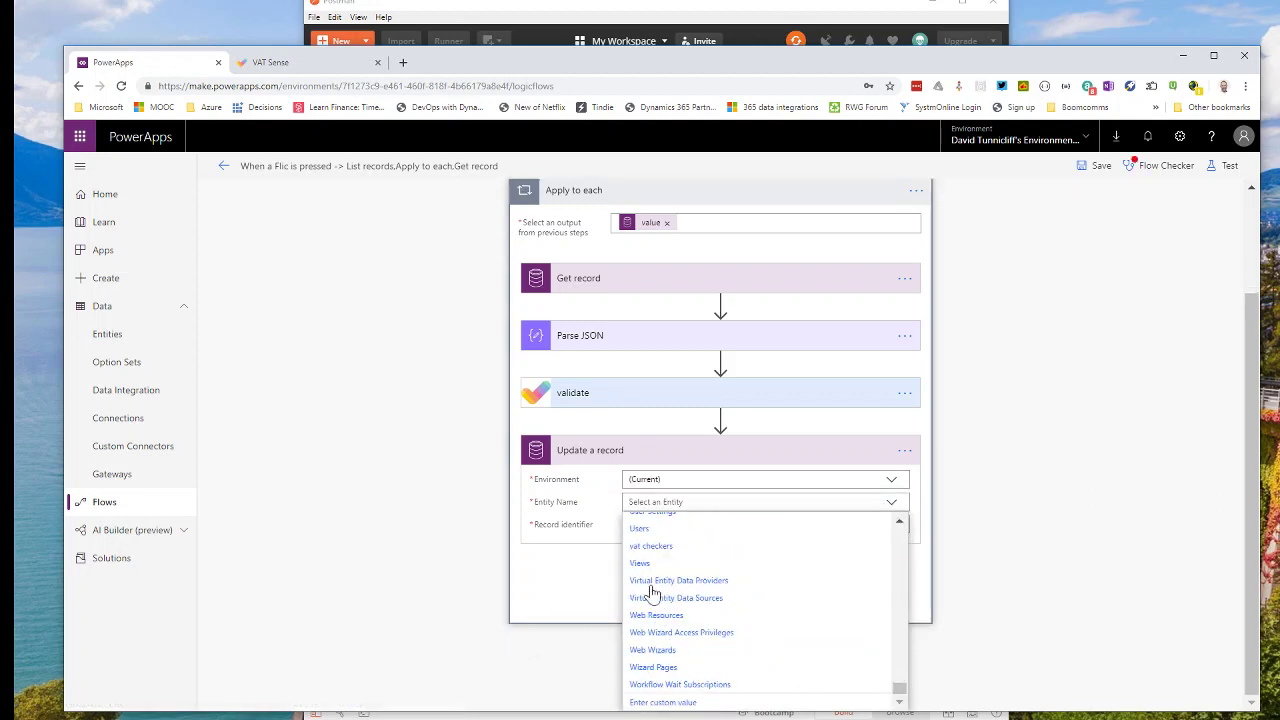
click(652, 556)
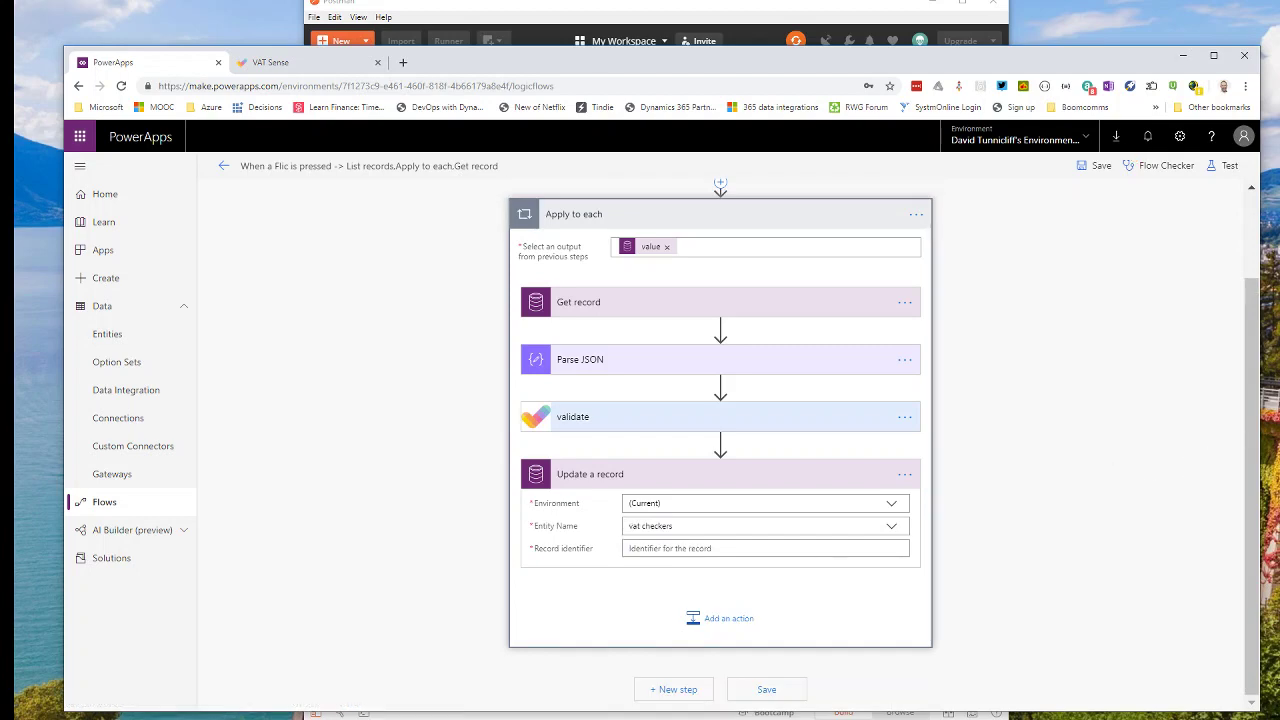
click(805, 550)
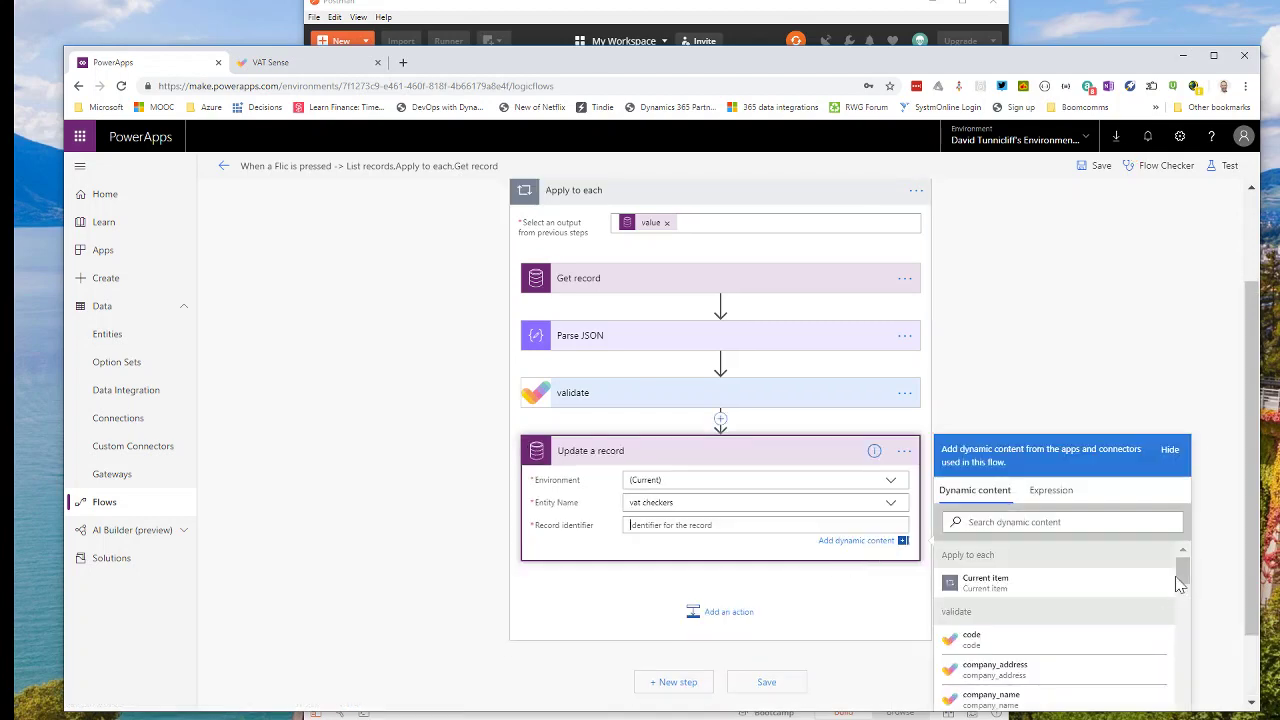
drag(1183, 575, 1170, 680)
scroll(1120, 670, up, 10)
scroll(1085, 665, down, 5)
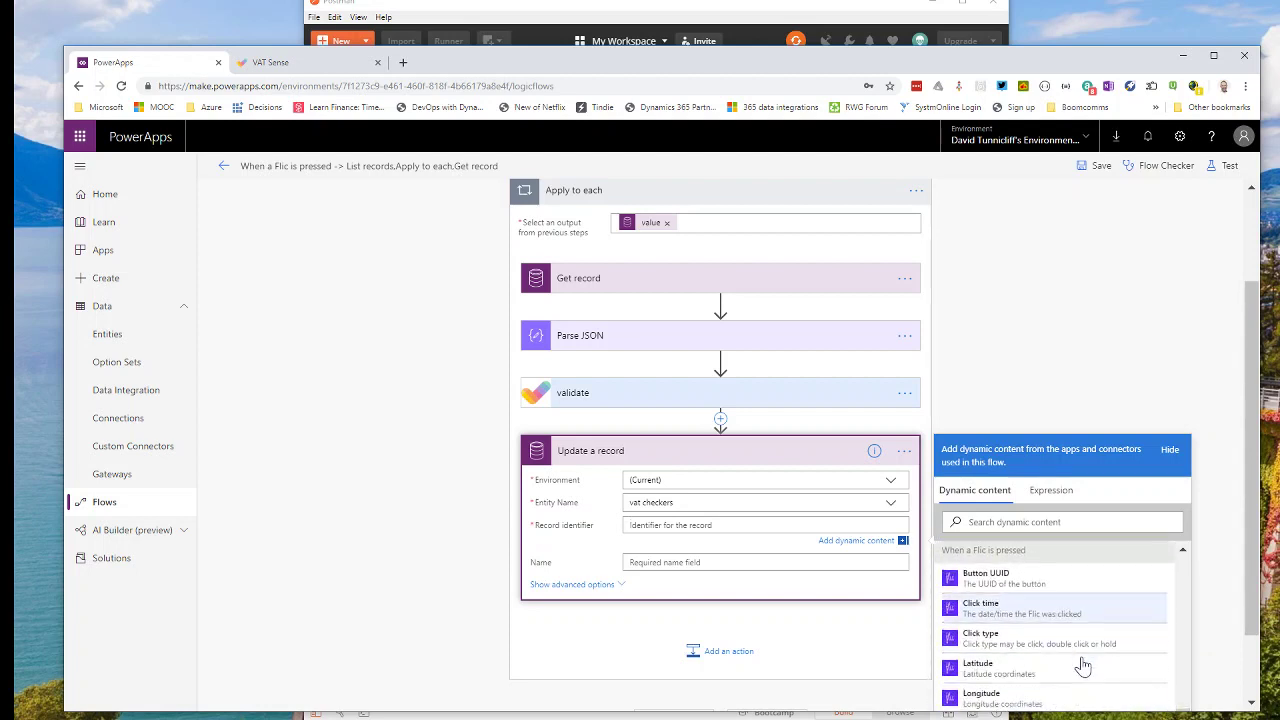
scroll(1090, 661, down, 1)
scroll(1092, 658, up, 4)
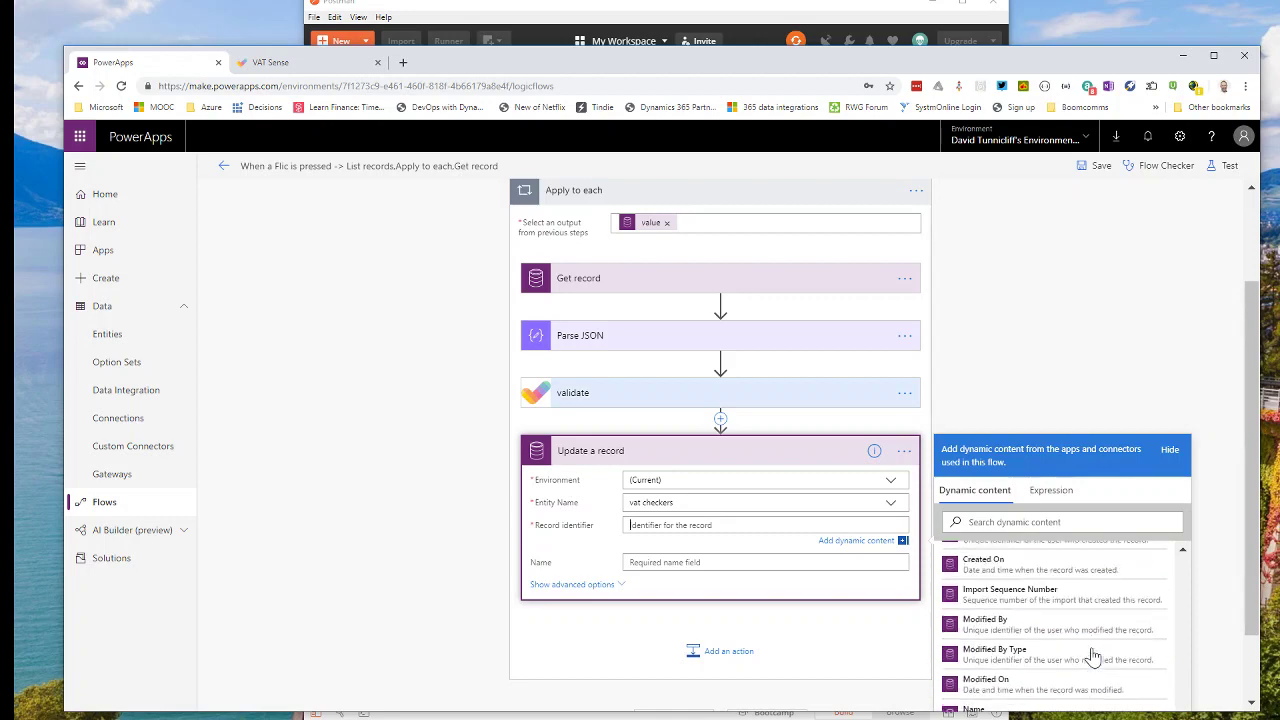
scroll(1093, 657, down, 10)
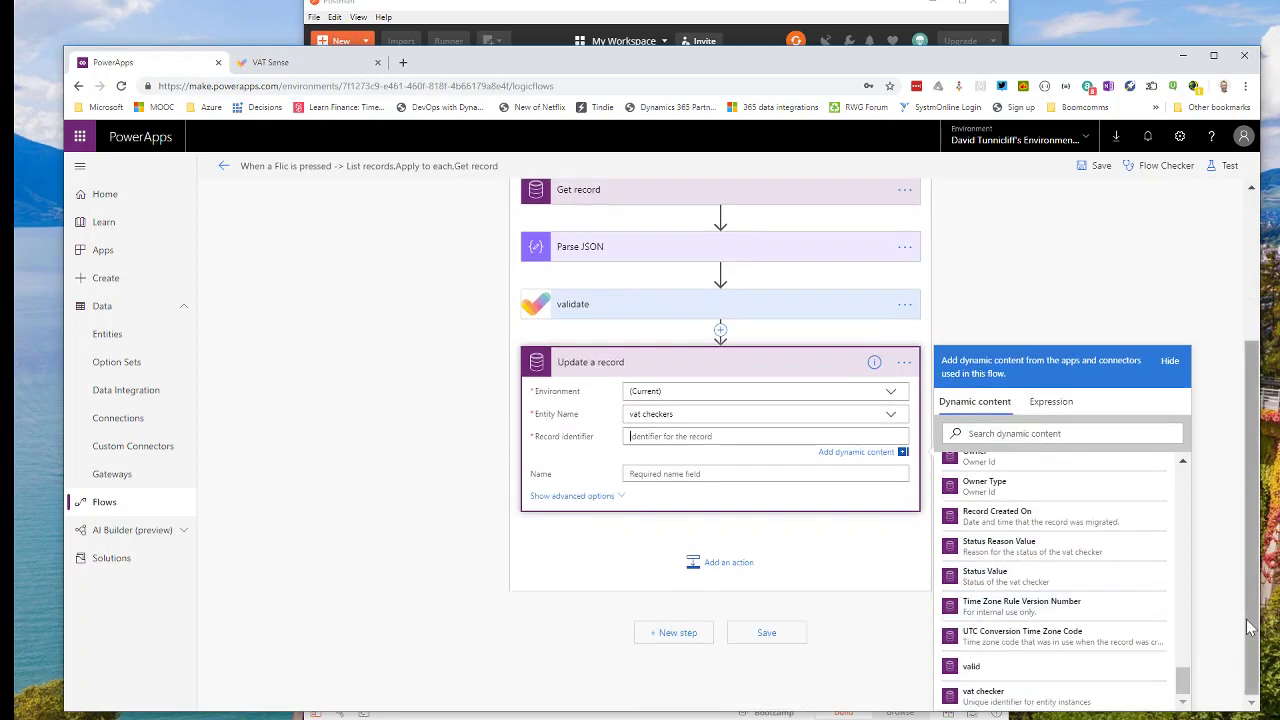
click(998, 701)
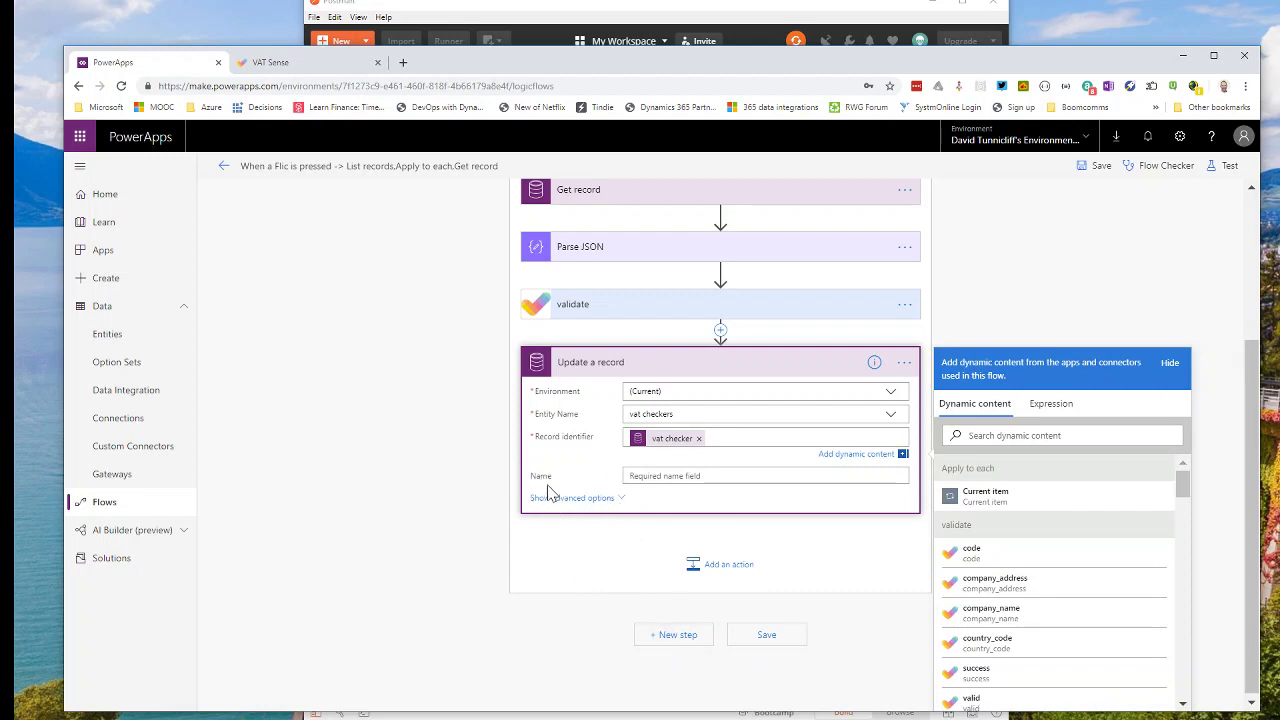
click(600, 498)
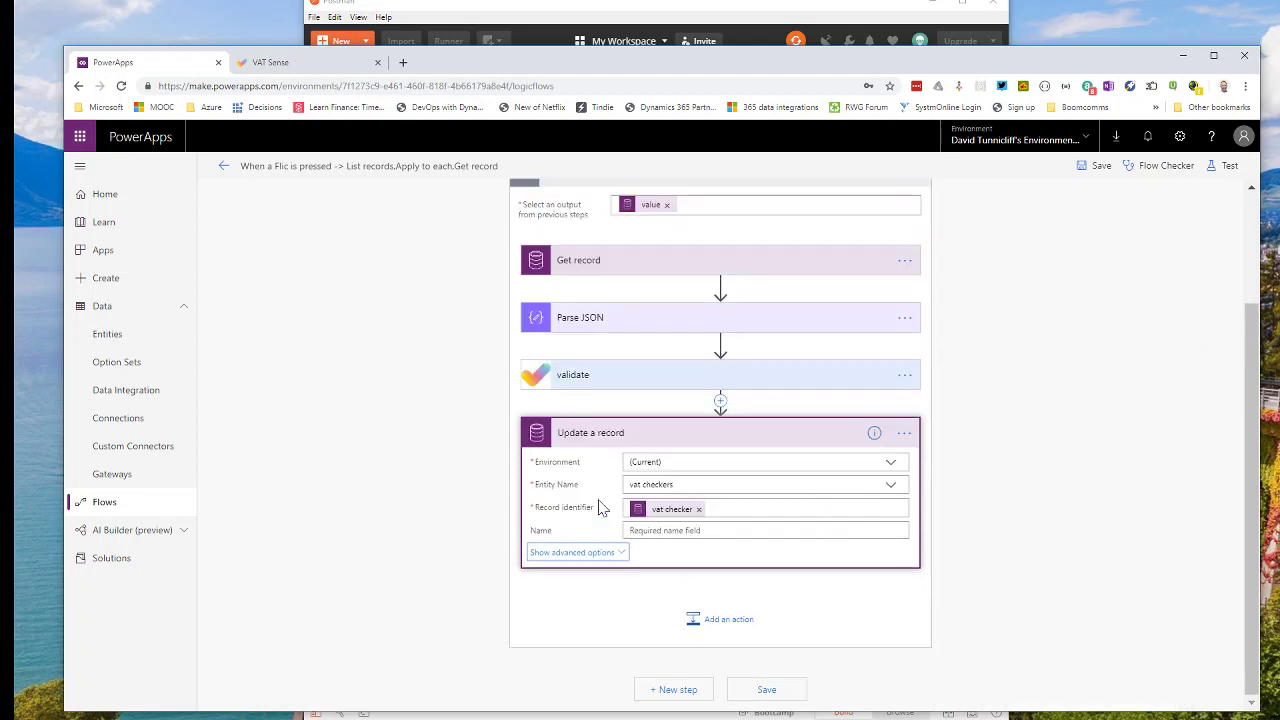
Under advanced options, fill the valid field with the validate step's valid output.
click(604, 553)
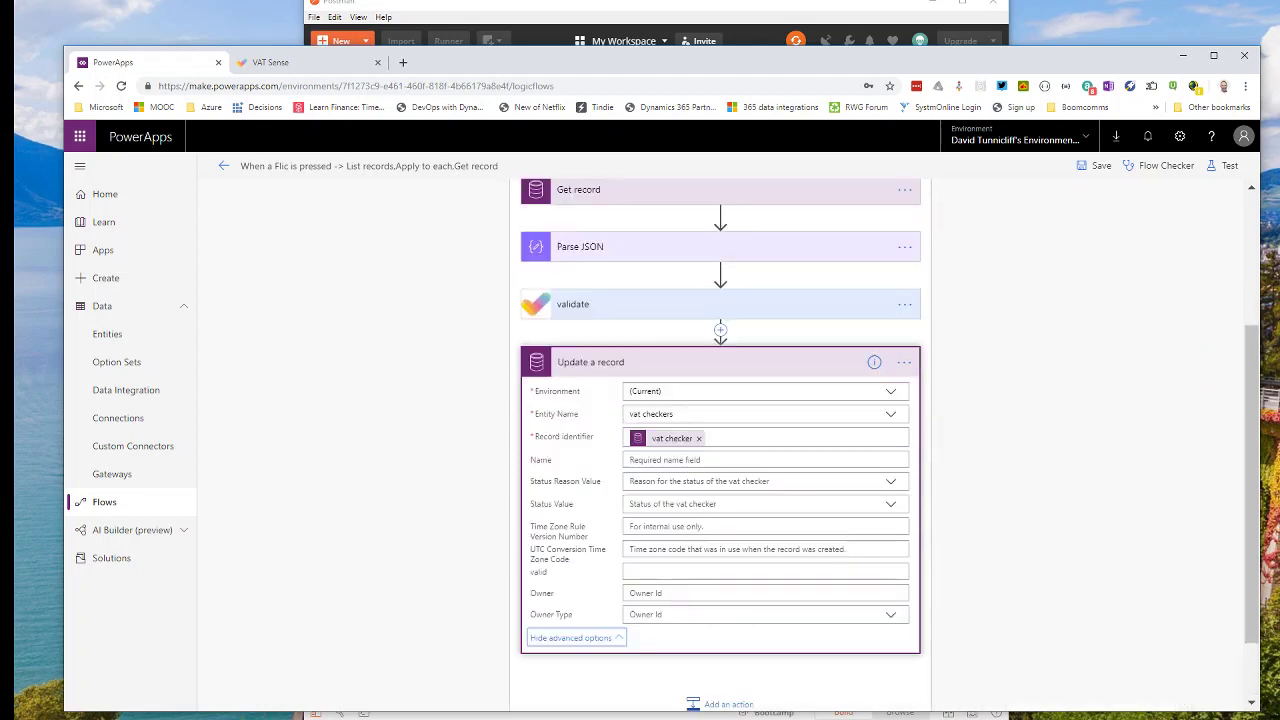
click(628, 571)
scroll(1045, 651, down, 2)
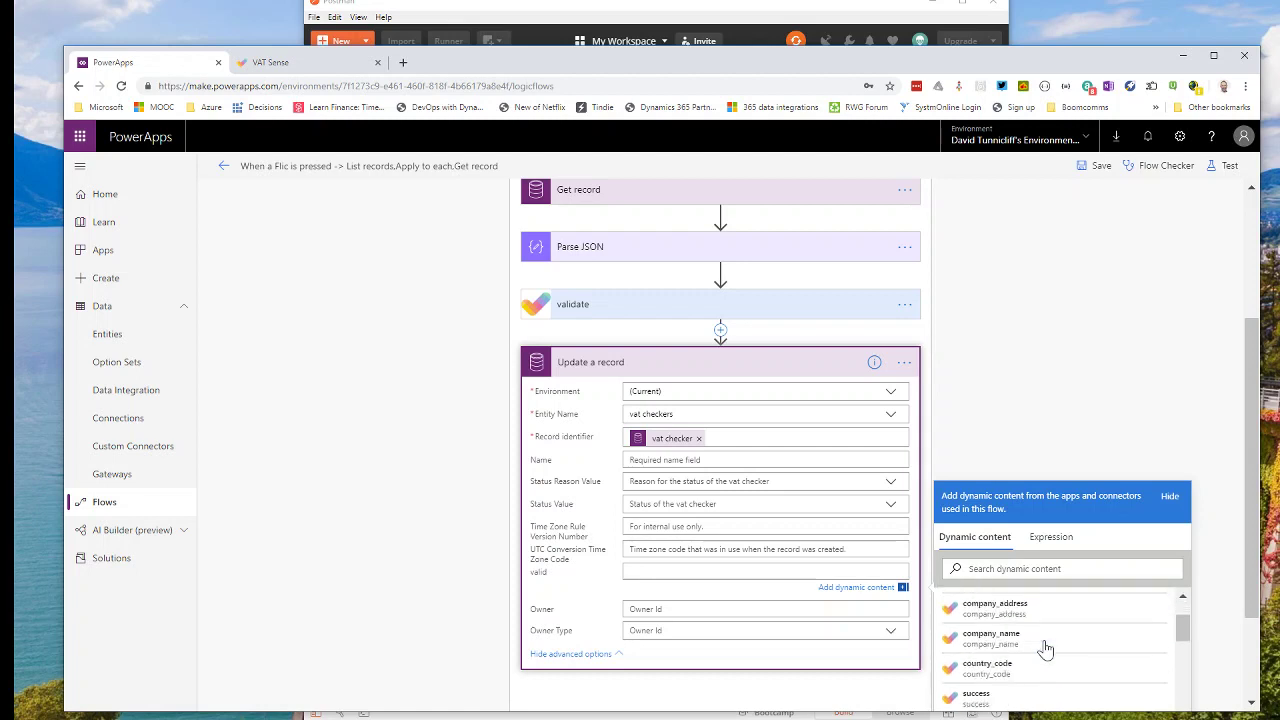
scroll(1045, 651, down, 3)
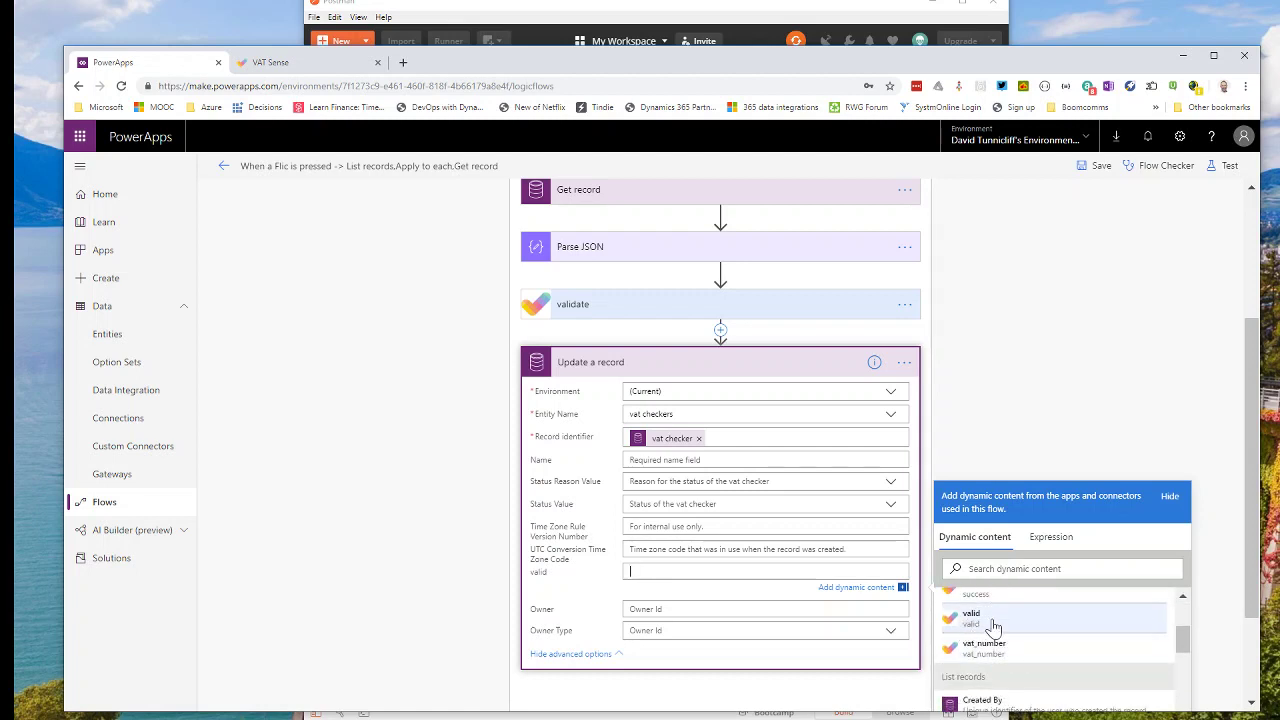
click(987, 625)
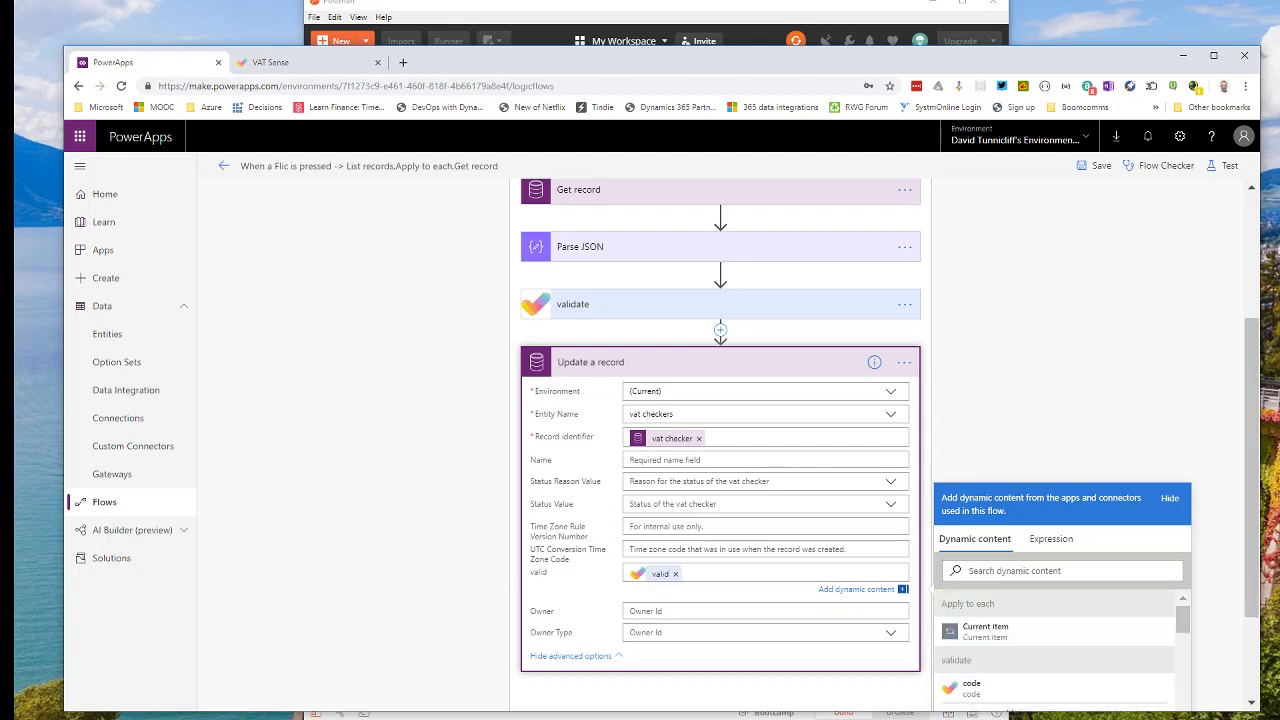
click(799, 503)
click(1110, 490)
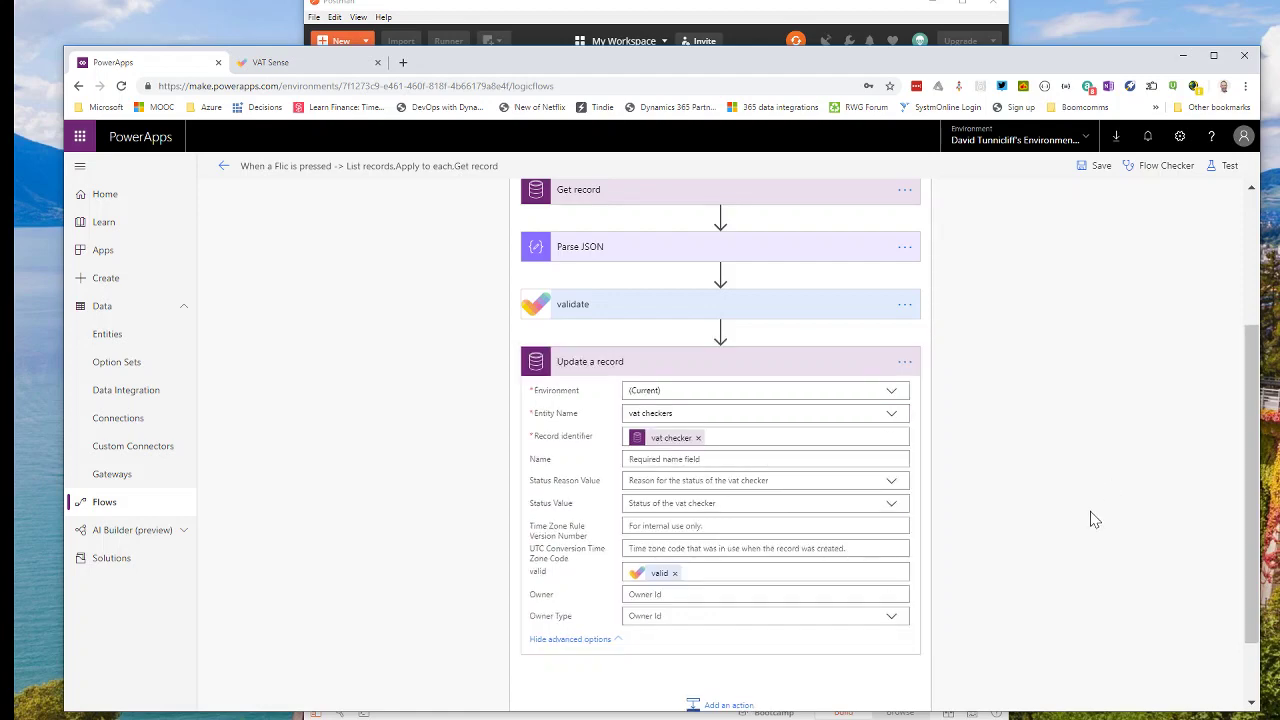
scroll(1089, 519, down, 1)
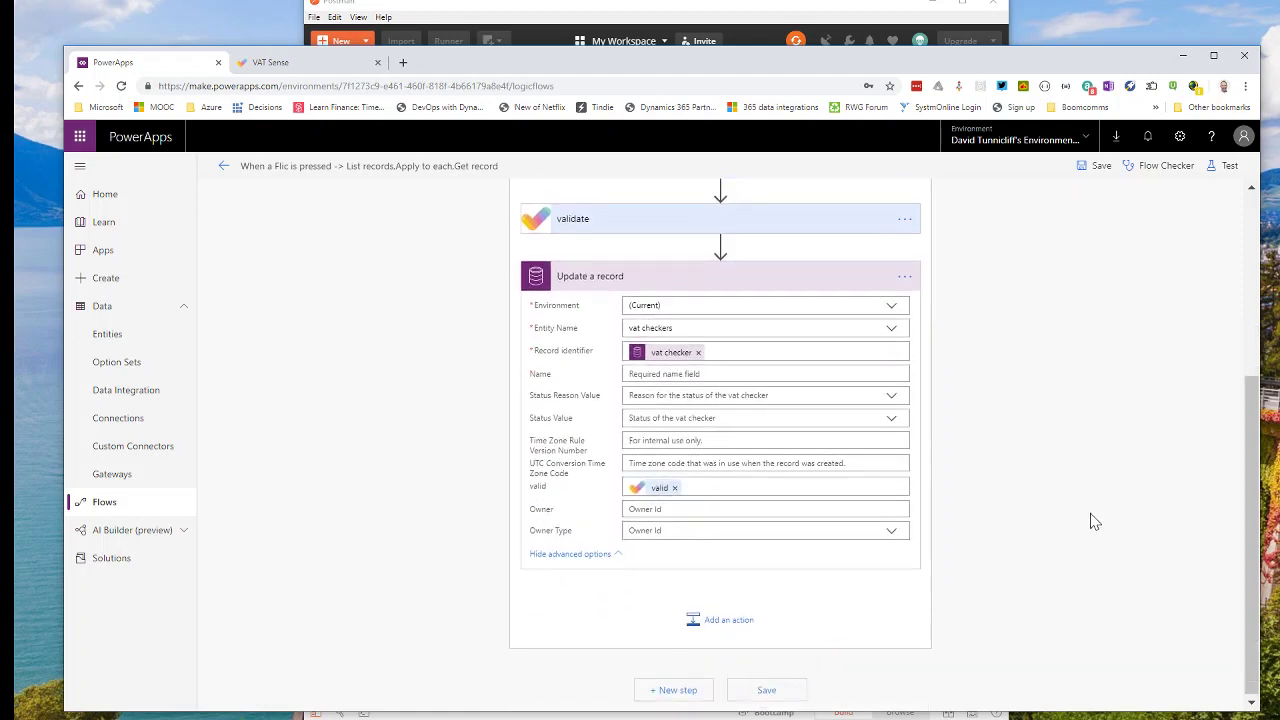
Save the flow and start a Save & Test run, performing the Flic trigger yourself.
click(771, 689)
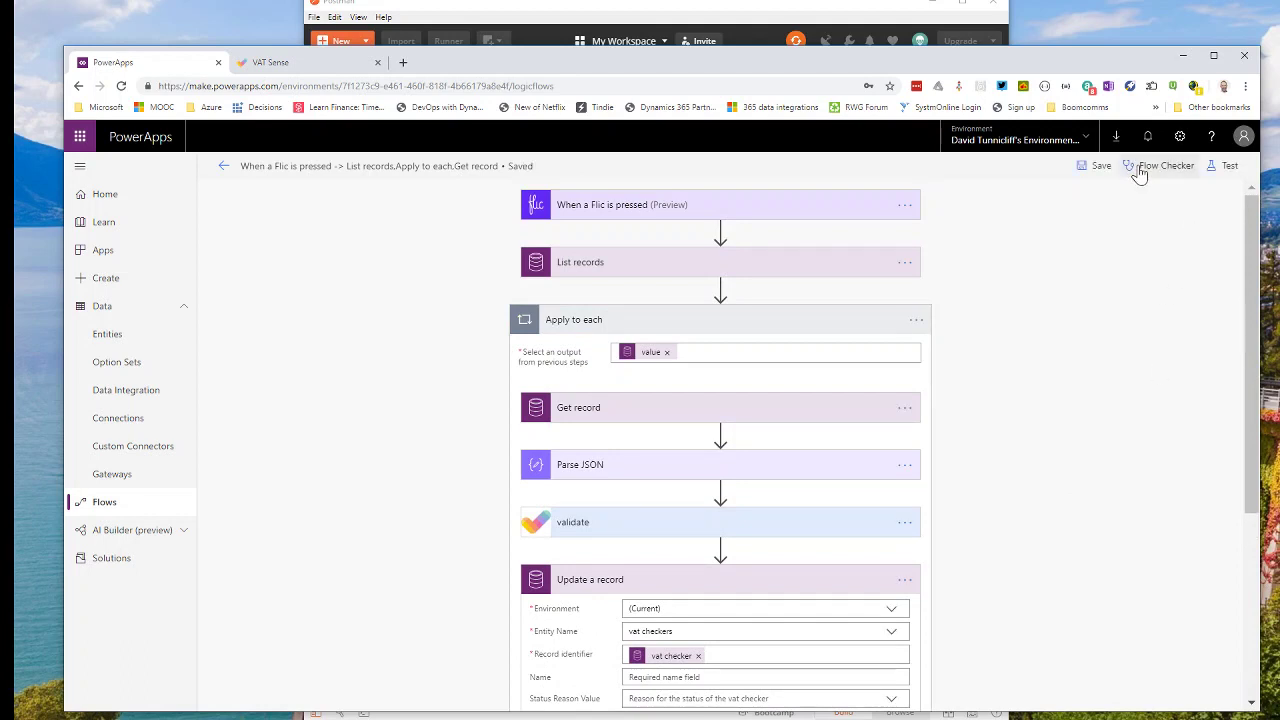
click(1224, 172)
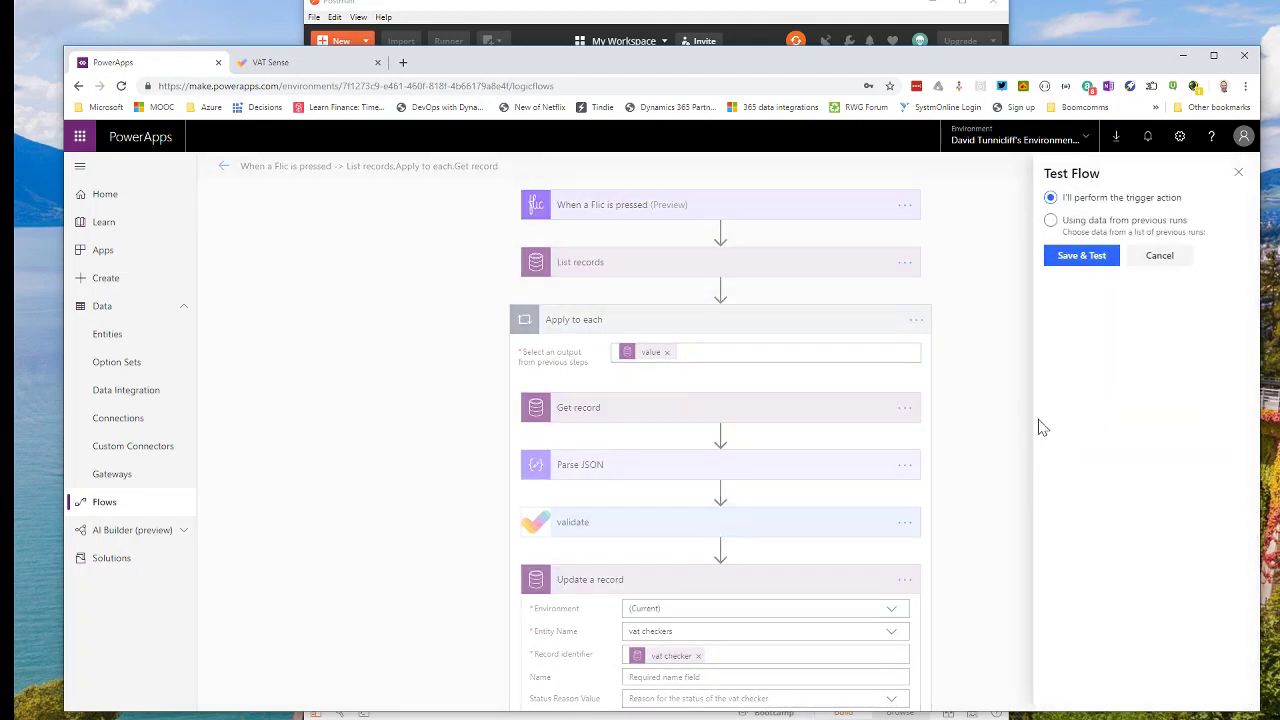
click(1080, 262)
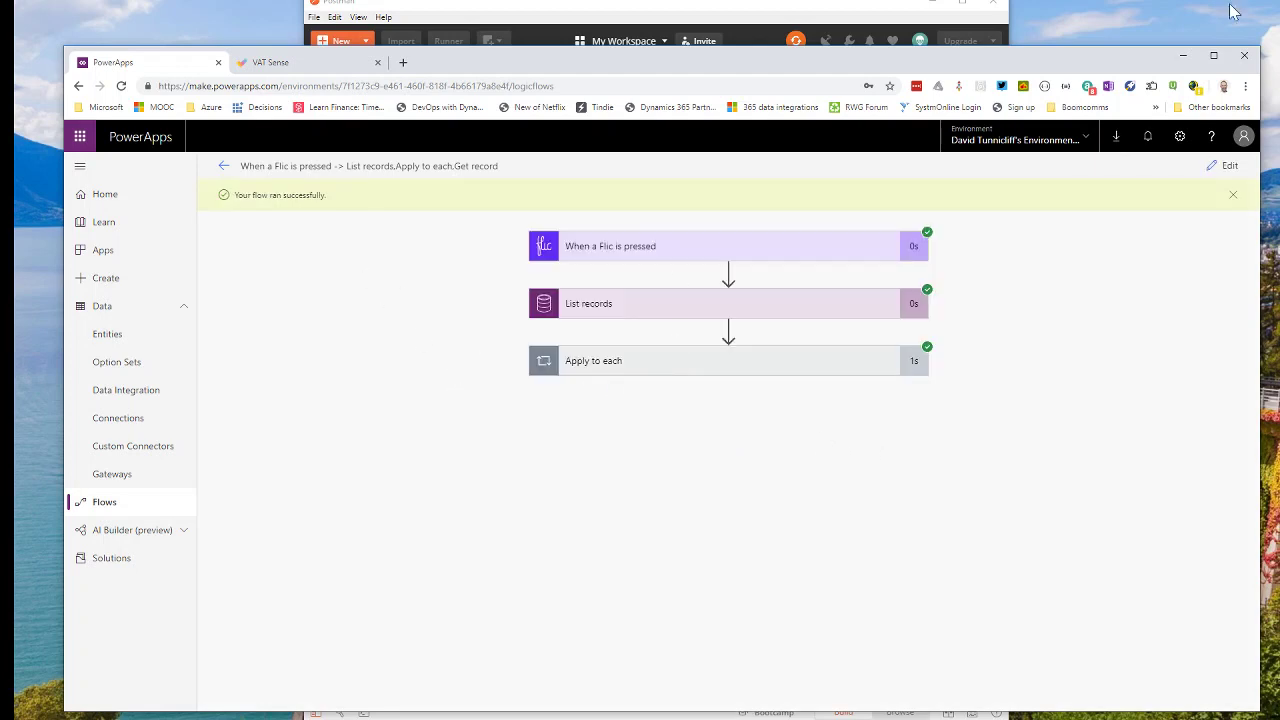
Expand the Flic trigger, List records and loop steps in the run history to review their outputs.
click(642, 256)
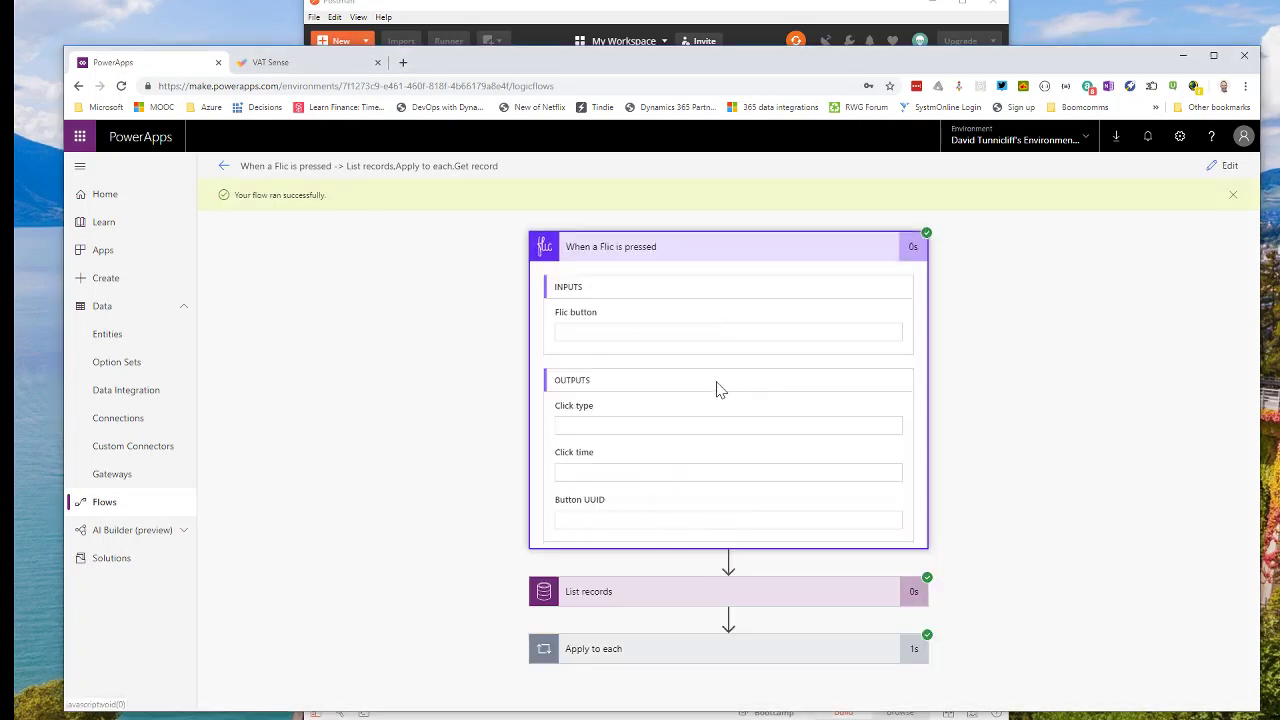
click(771, 597)
scroll(786, 603, down, 5)
scroll(720, 540, down, 3)
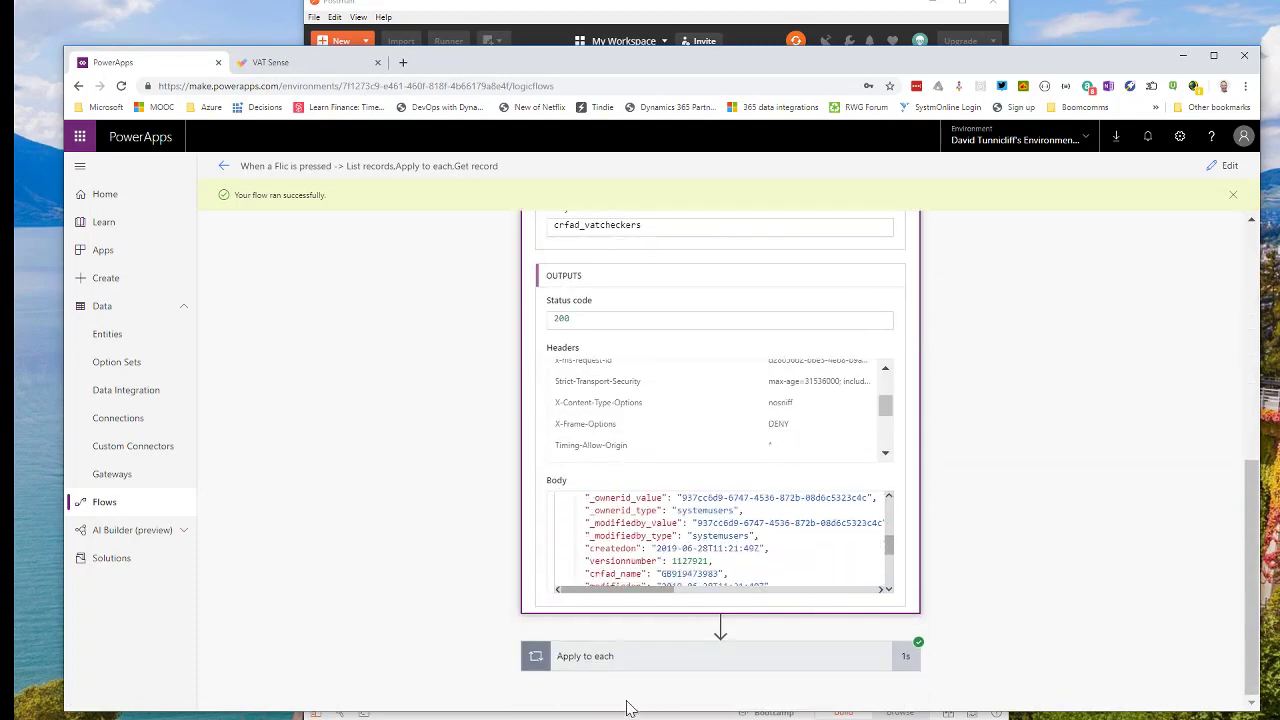
click(605, 662)
scroll(1160, 528, down, 3)
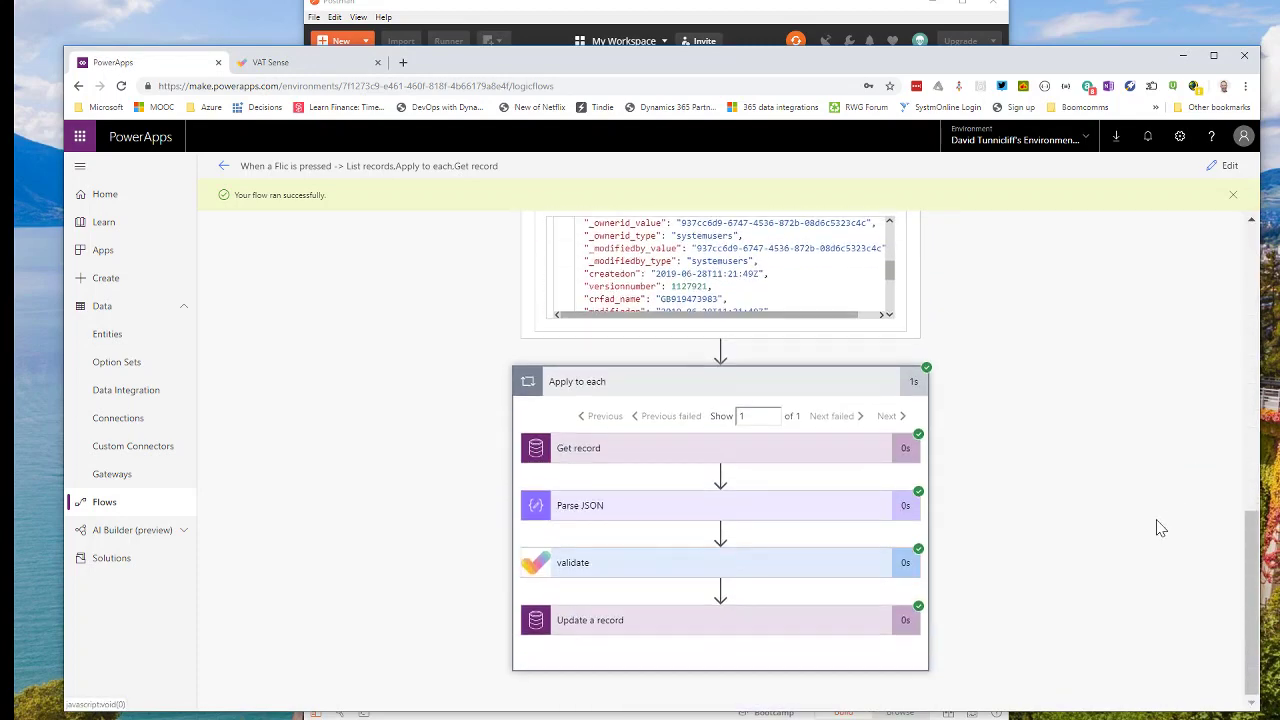
Inspect the validate step's outputs to confirm the VAT number returned true.
click(625, 566)
scroll(717, 585, down, 4)
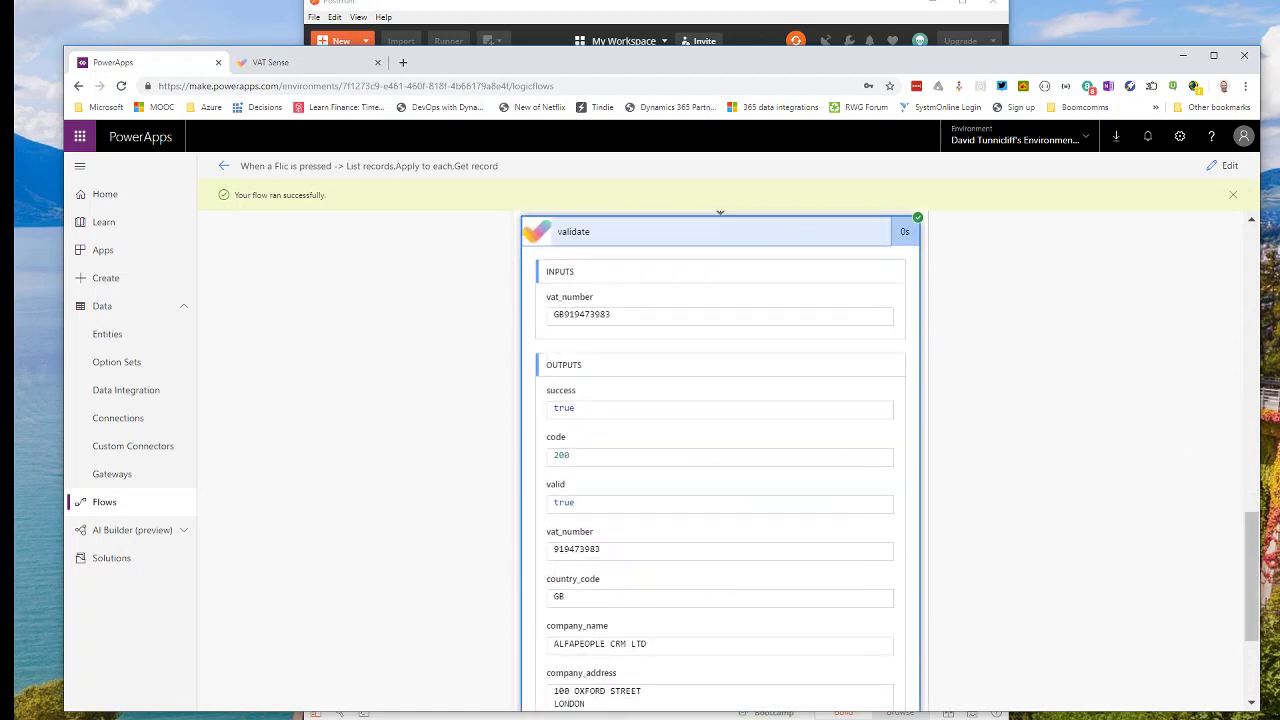
scroll(722, 582, up, 1)
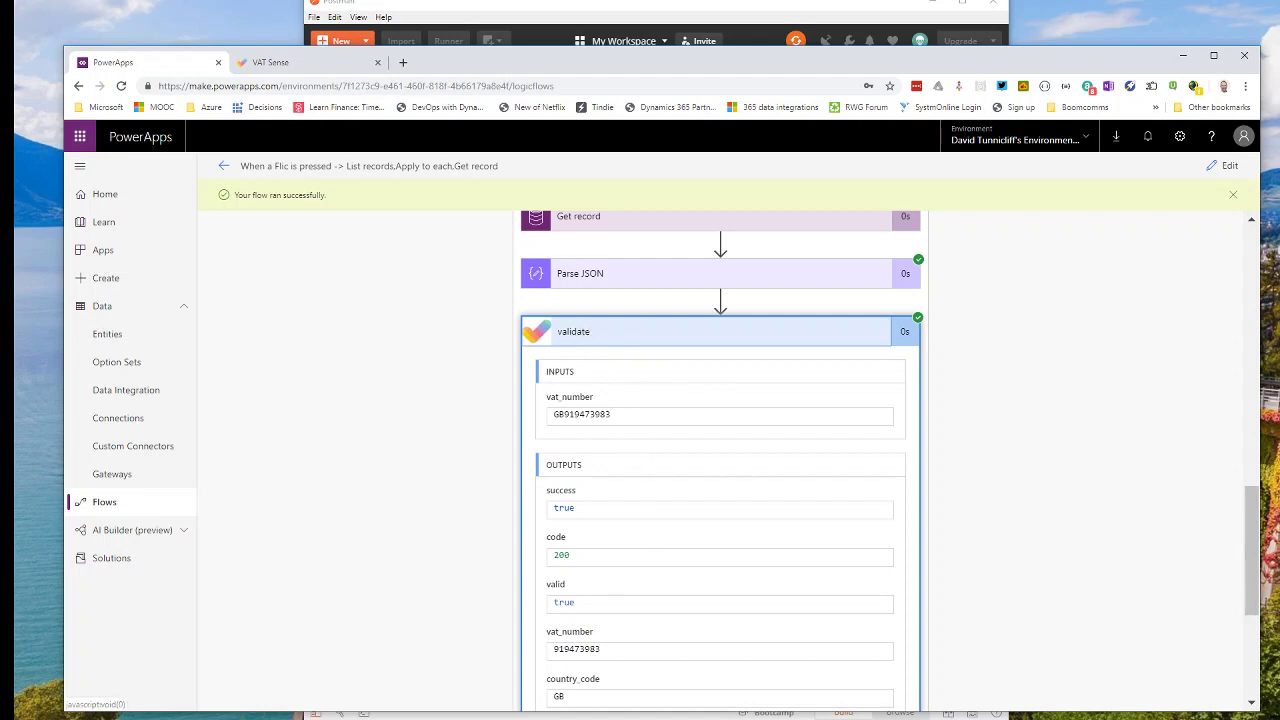
scroll(565, 370, down, 1)
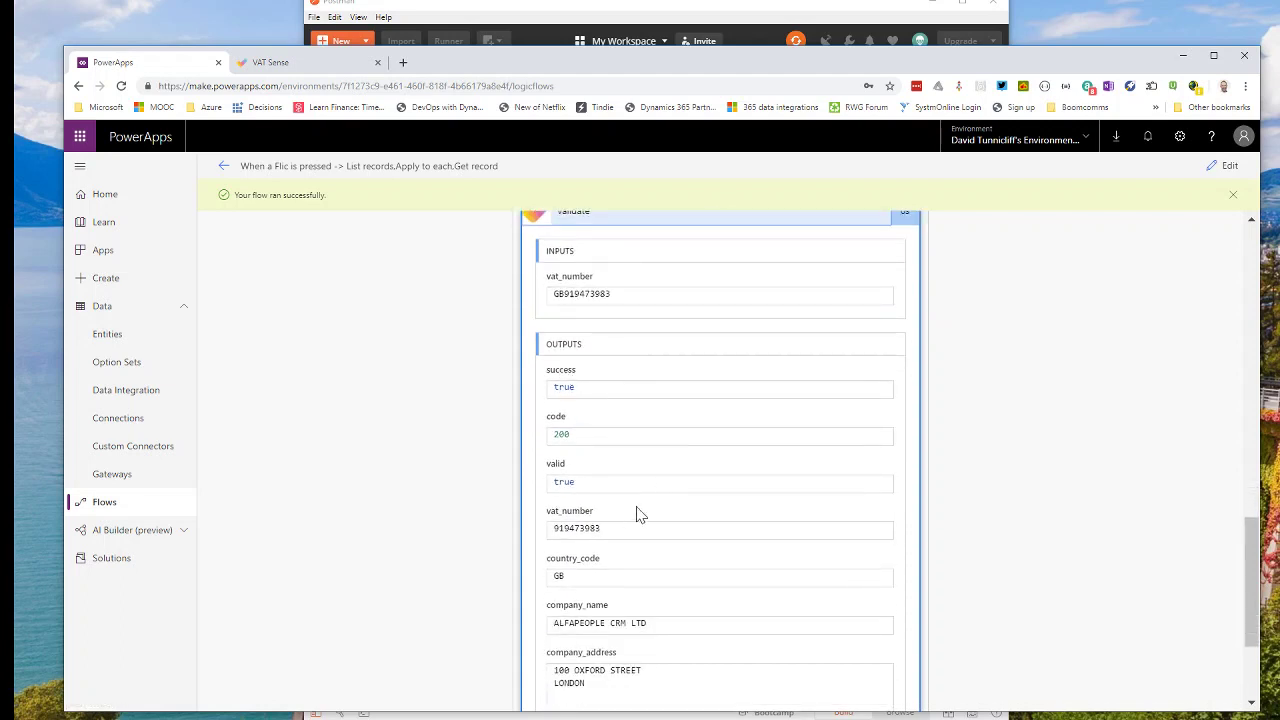
scroll(640, 515, down, 2)
scroll(643, 523, up, 1)
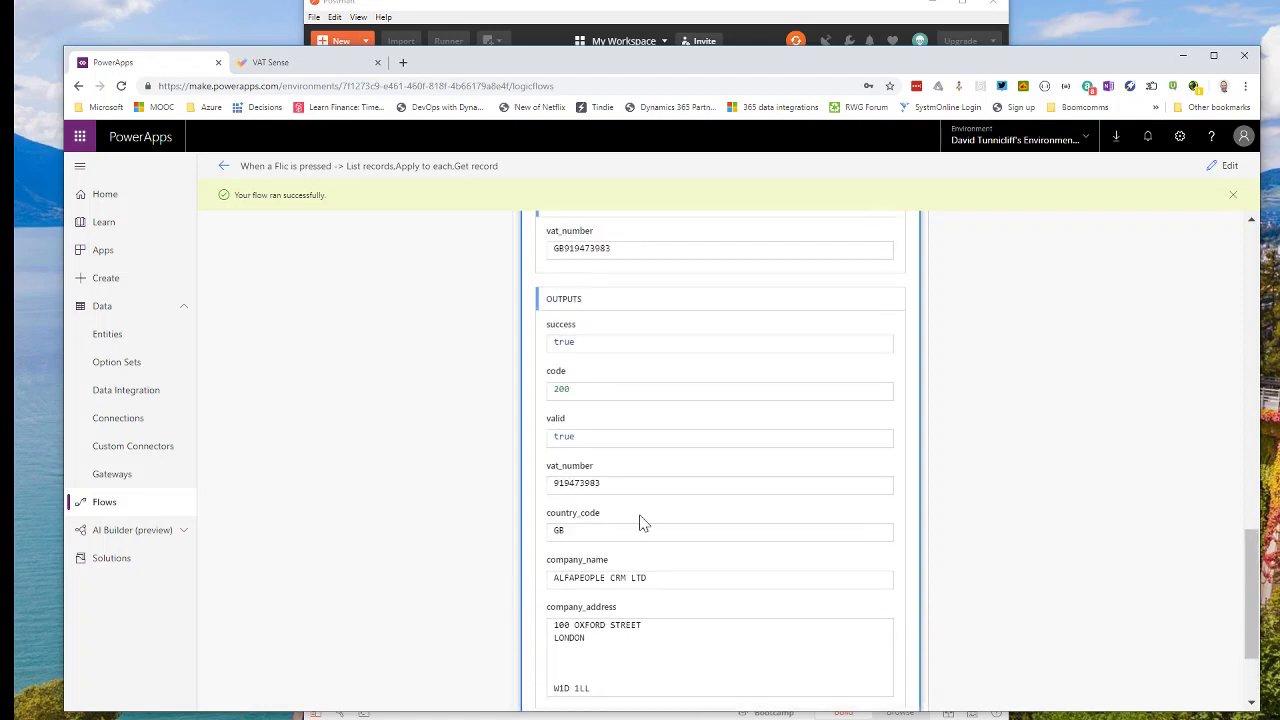
scroll(640, 525, up, 1)
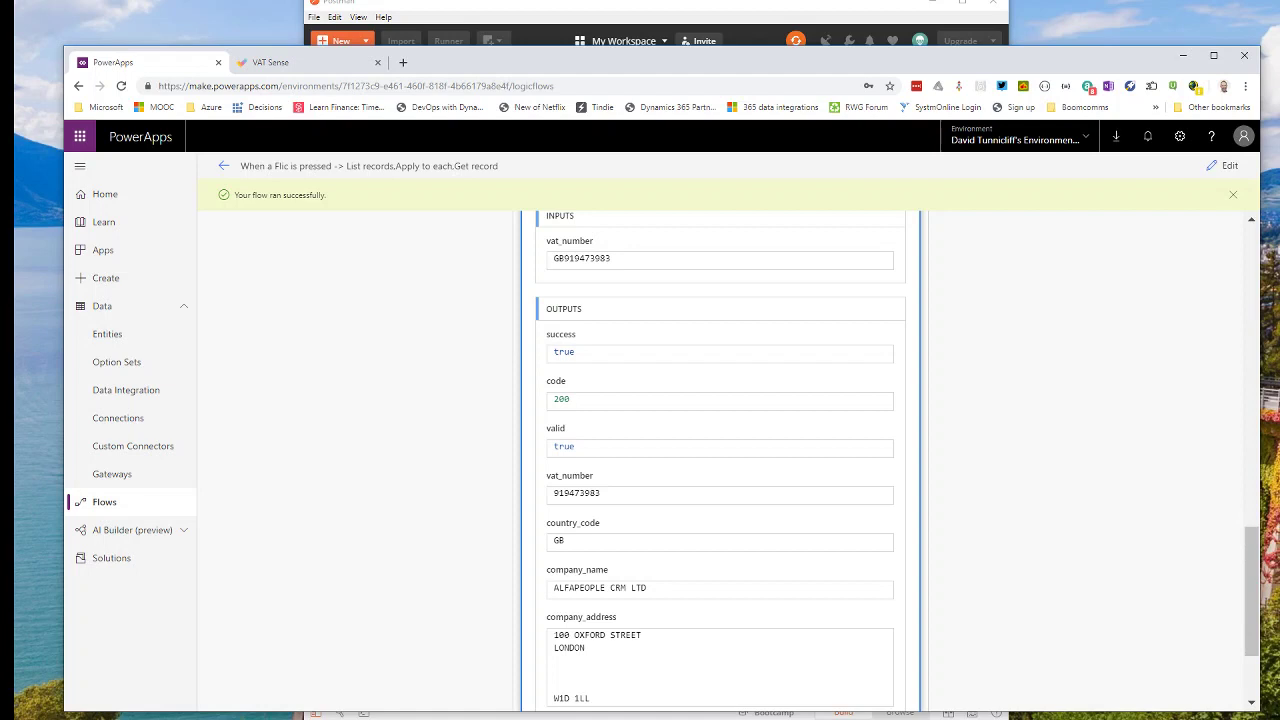
Confirm Update a record set crfad_valid to True, then go to Data > Entities.
scroll(572, 490, down, 3)
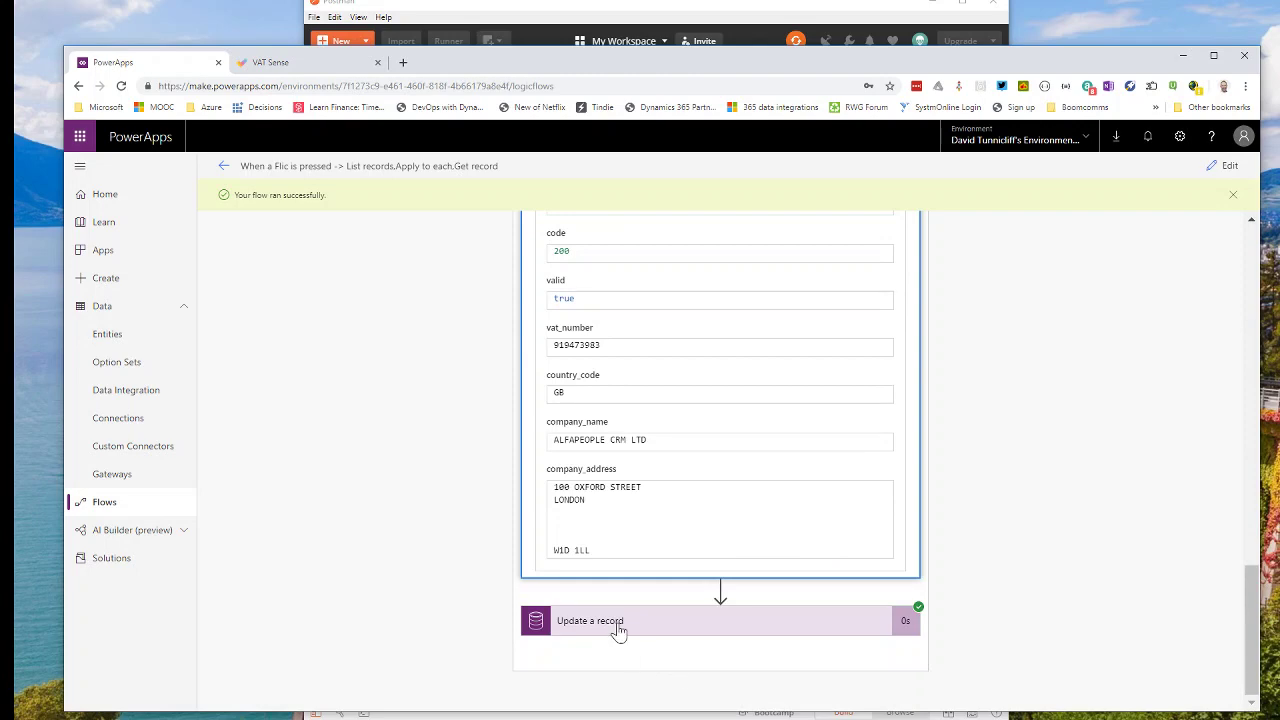
click(721, 622)
scroll(721, 500, down, 4)
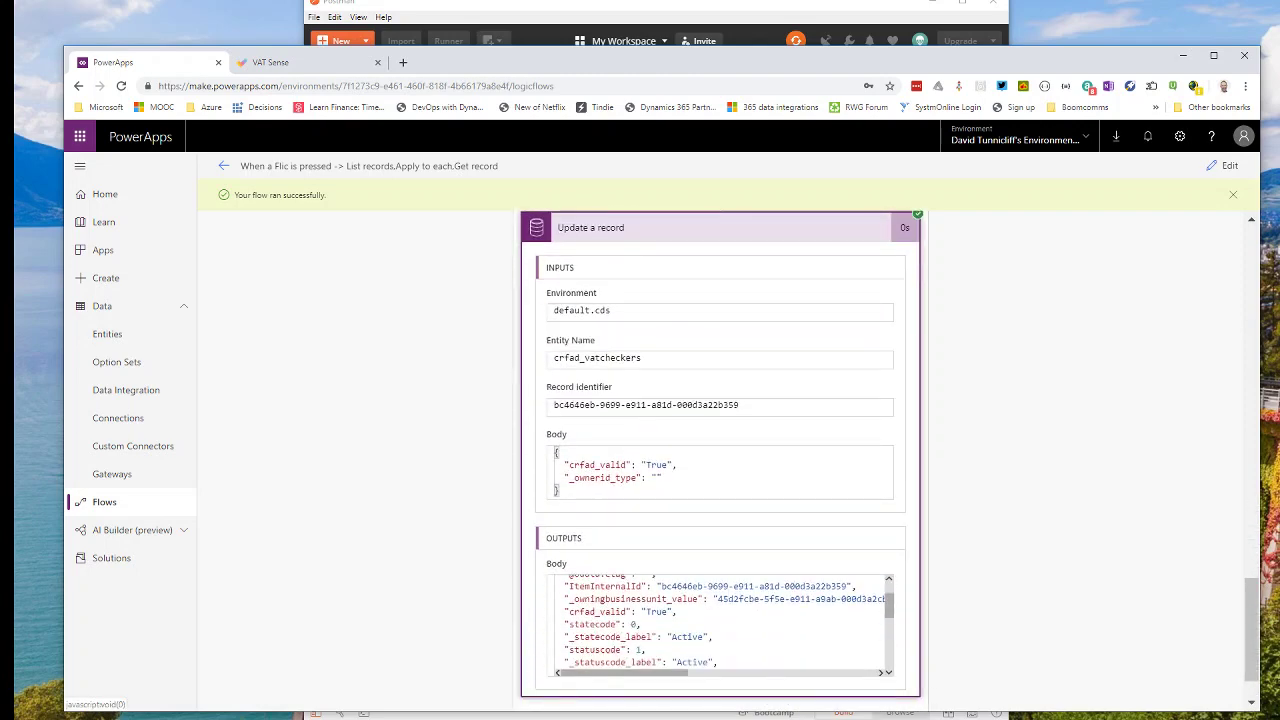
click(107, 343)
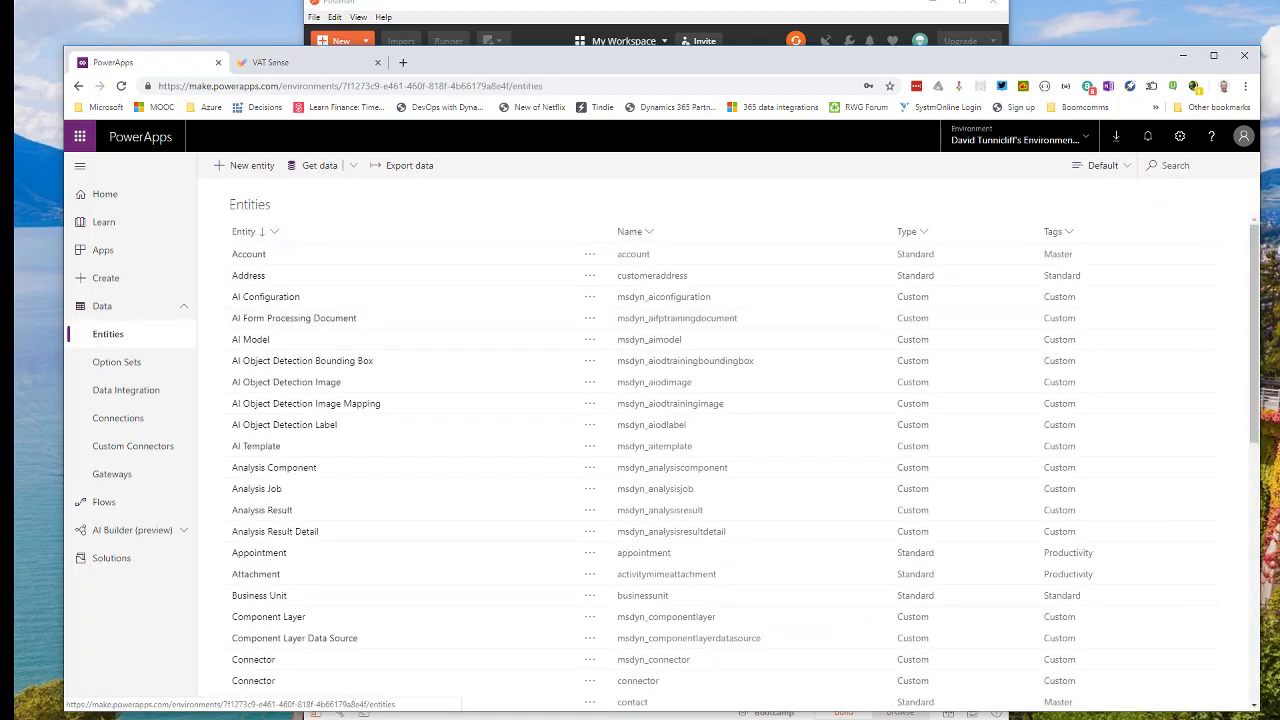
Export the vat checker entity via Edit data in Excel and open the downloaded .xlsx workbook.
drag(1255, 268, 1143, 586)
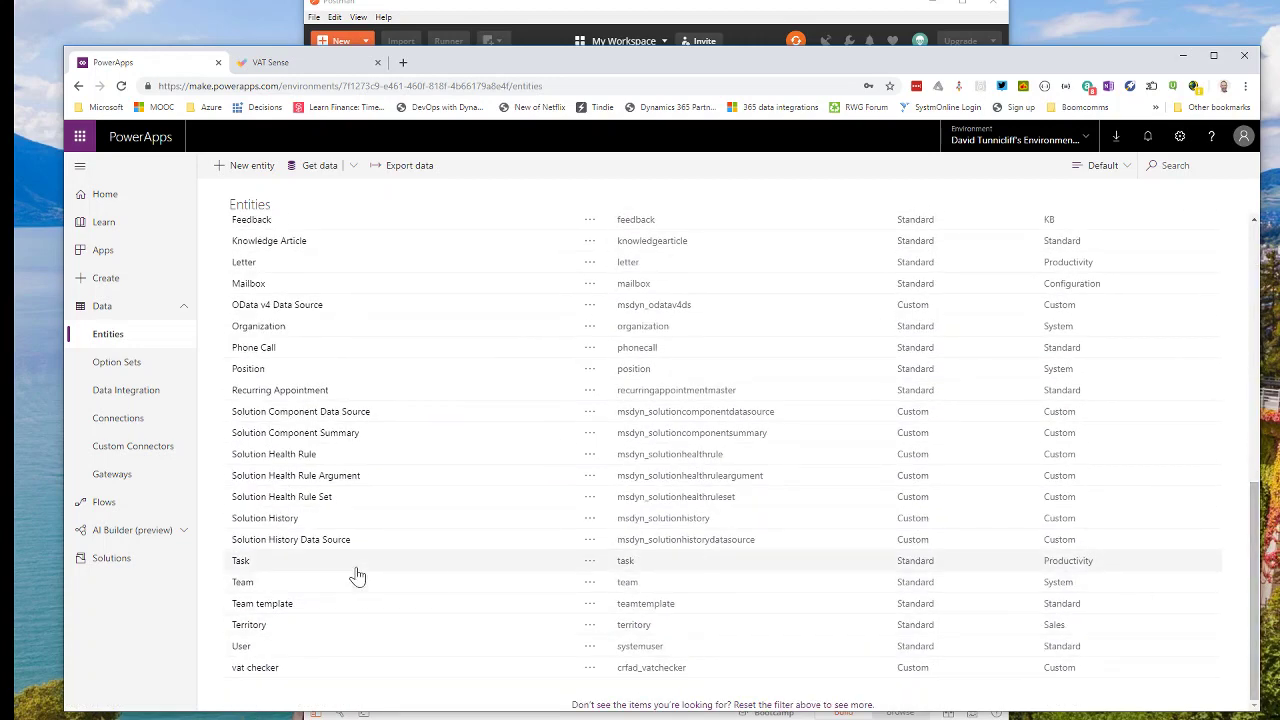
click(270, 671)
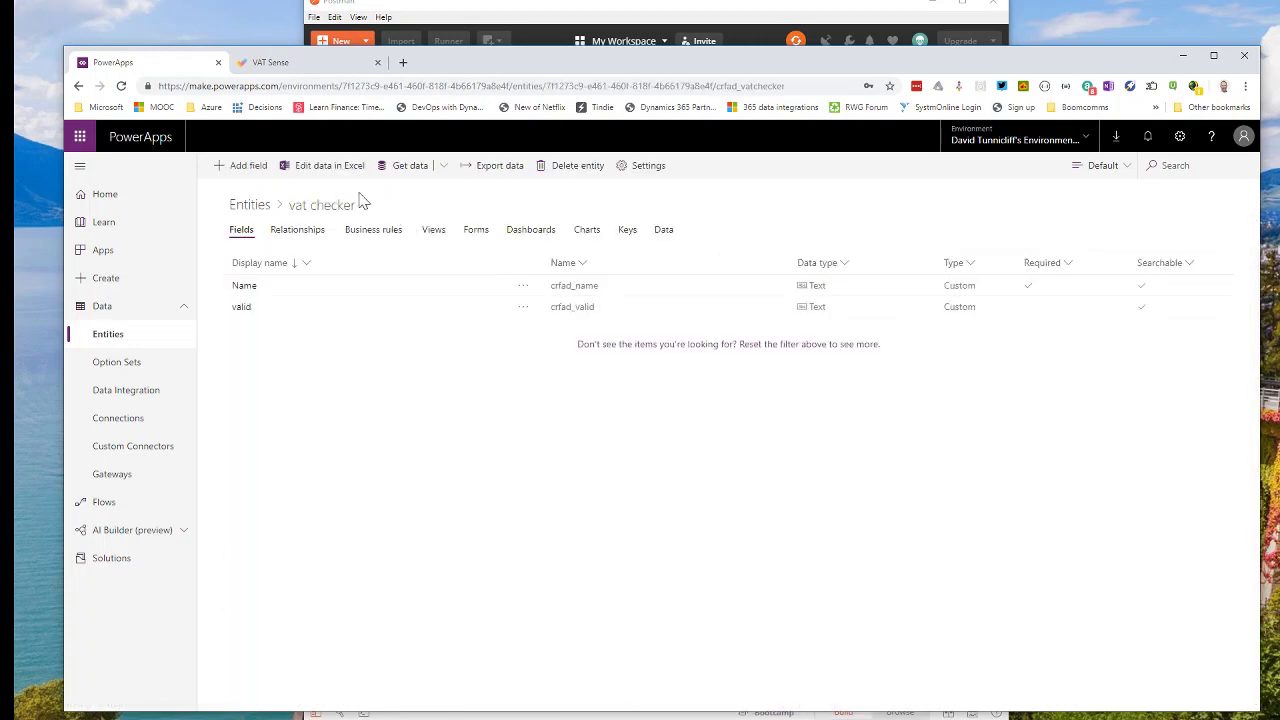
click(334, 167)
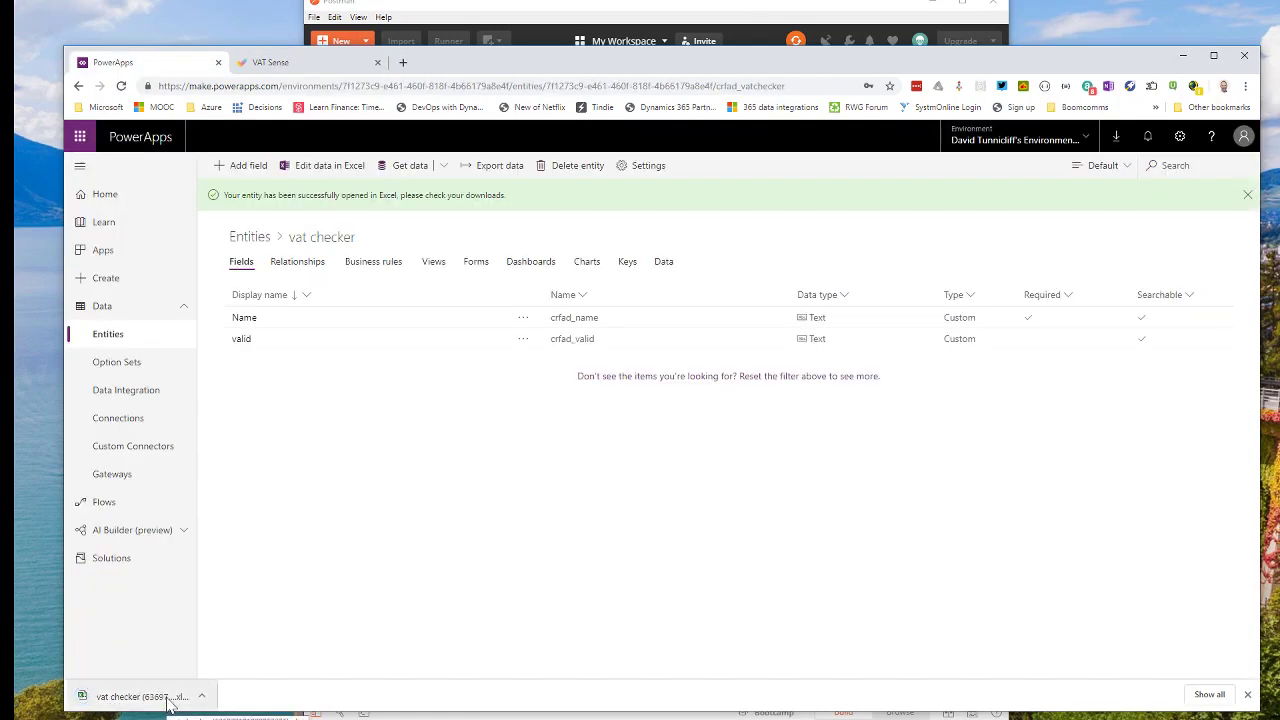
click(140, 697)
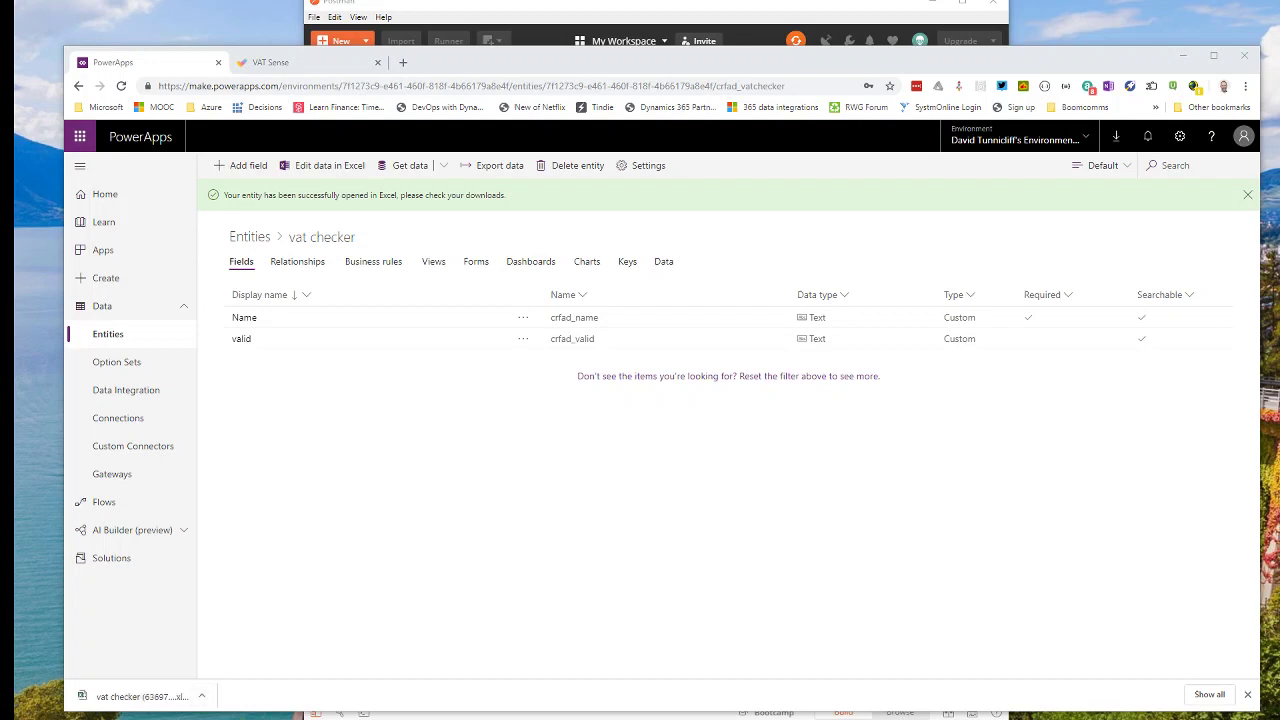
drag(1248, 272, 590, 28)
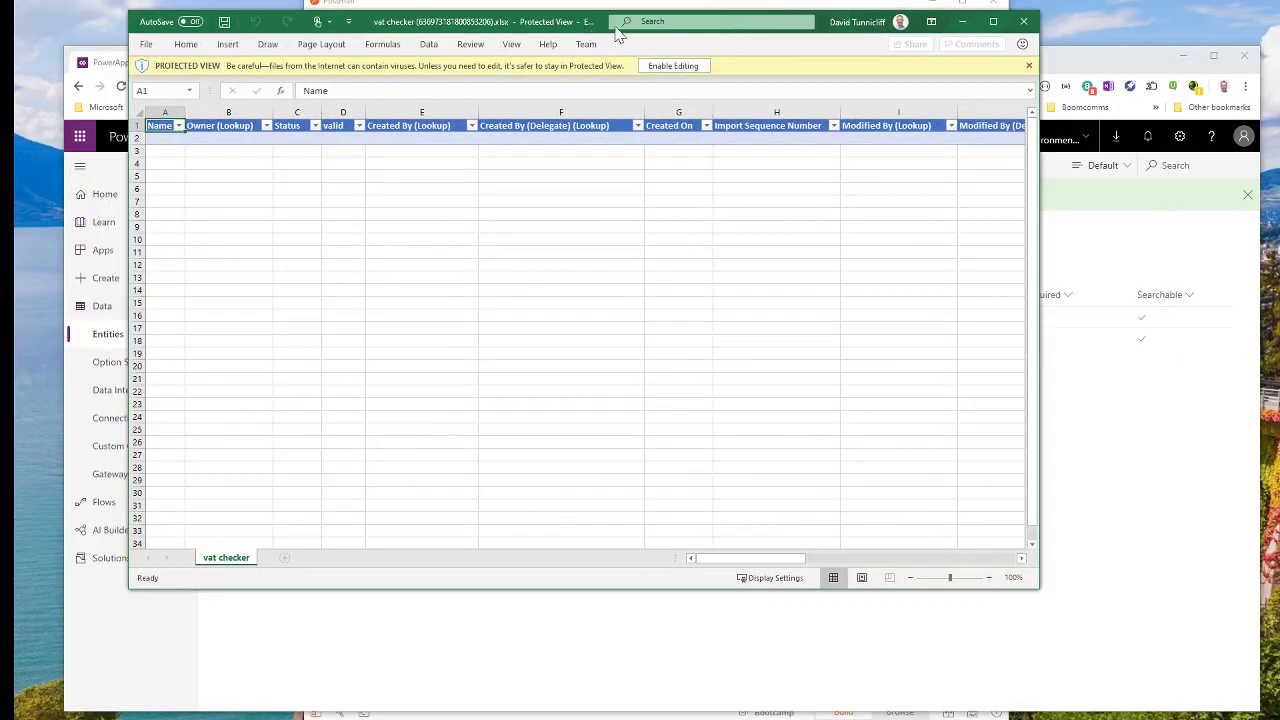
Maximize Excel and enable editing to see the record's valid value as True, then close without saving.
click(993, 21)
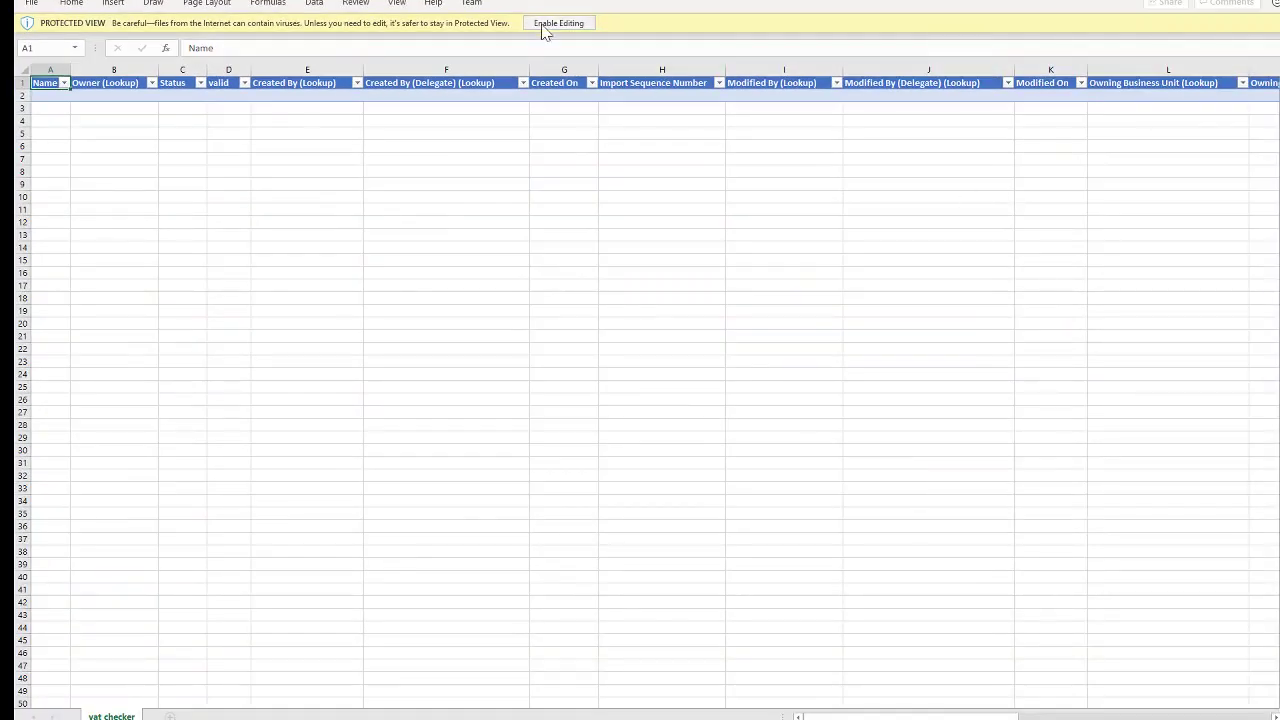
click(545, 27)
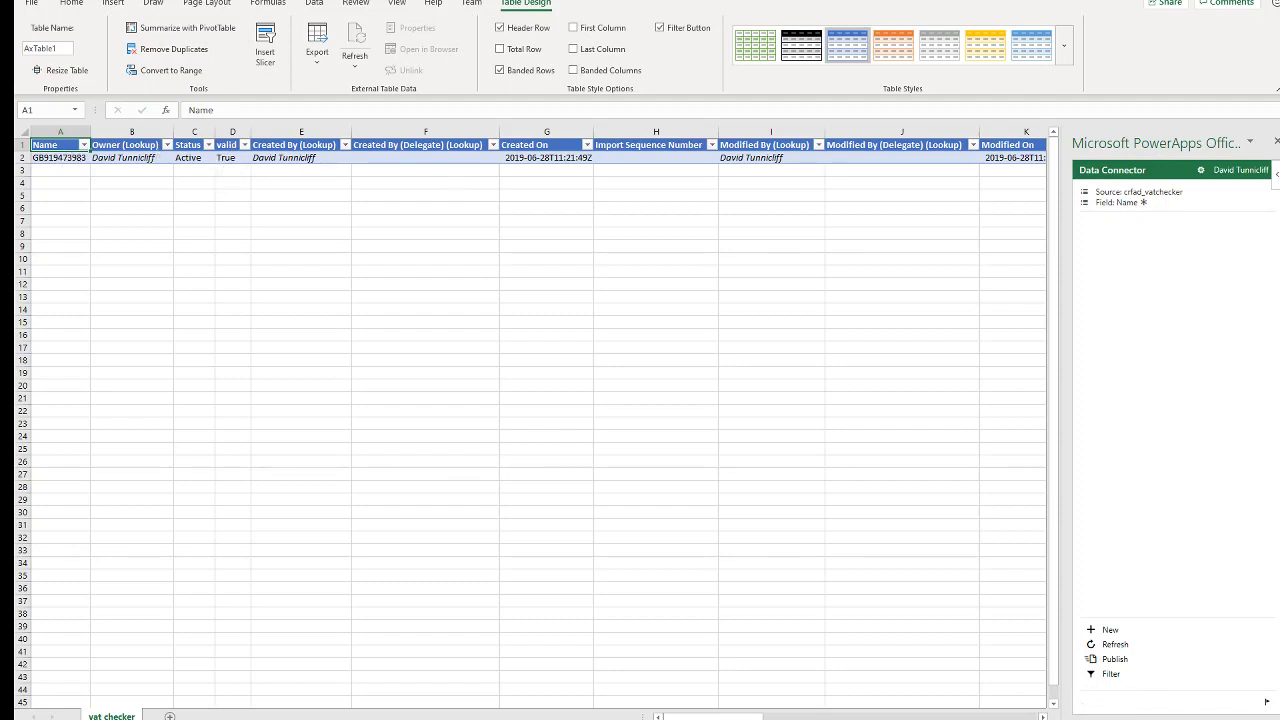
mouse_move(712, 717)
mouse_down()
mouse_move(988, 717)
mouse_move(712, 717)
mouse_up()
key(alt+F4)
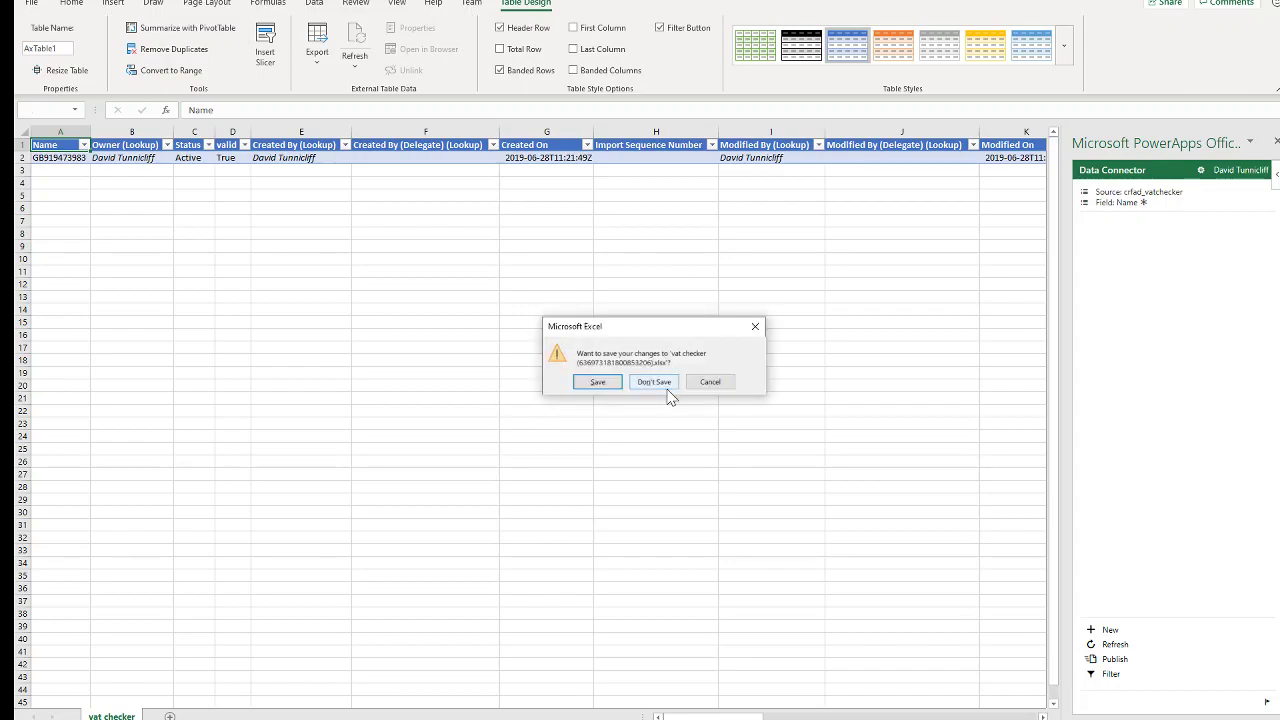
click(668, 386)
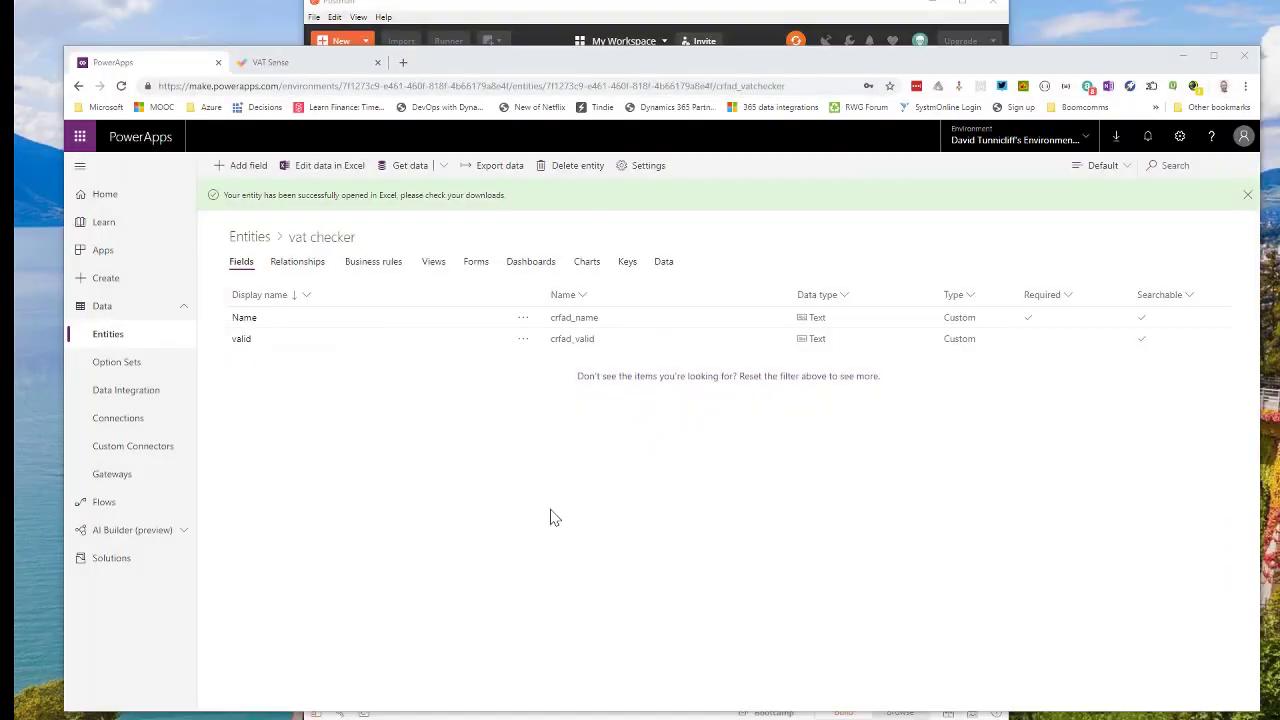